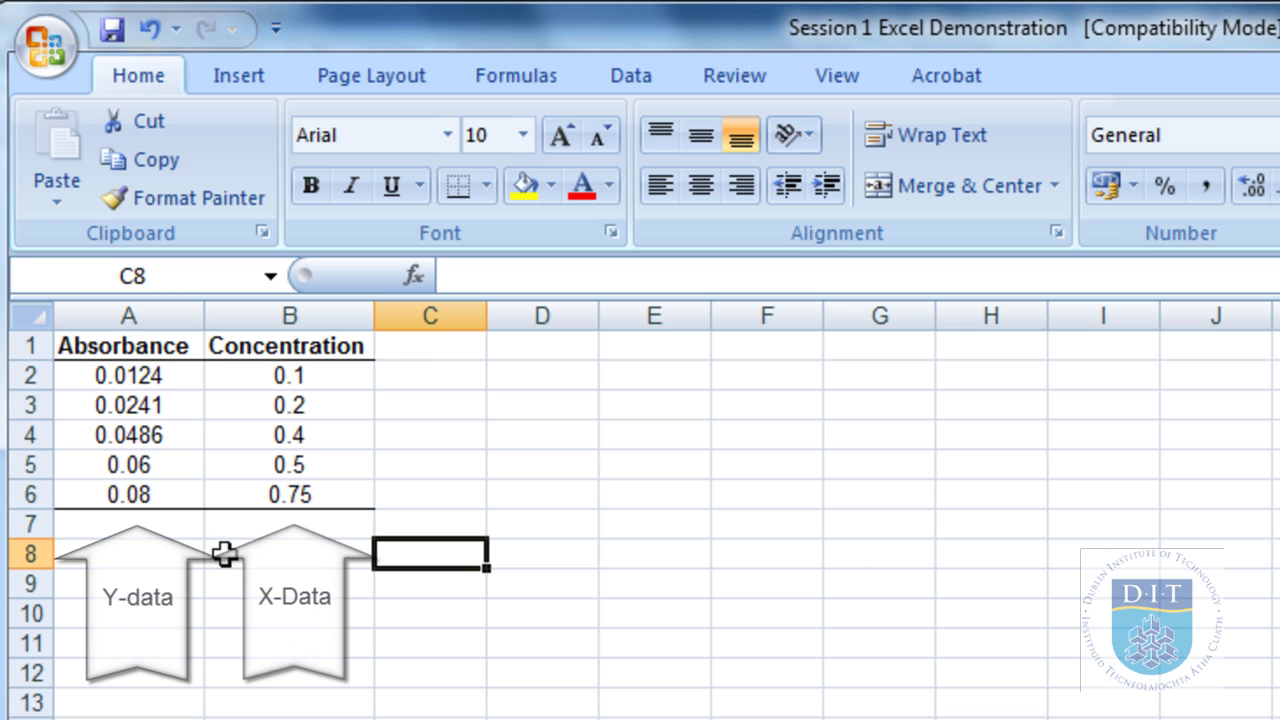
# Insert a markers-only scatter chart of the Absorbance–Concentration table and place it beside the data
pyautogui.click(262, 529)
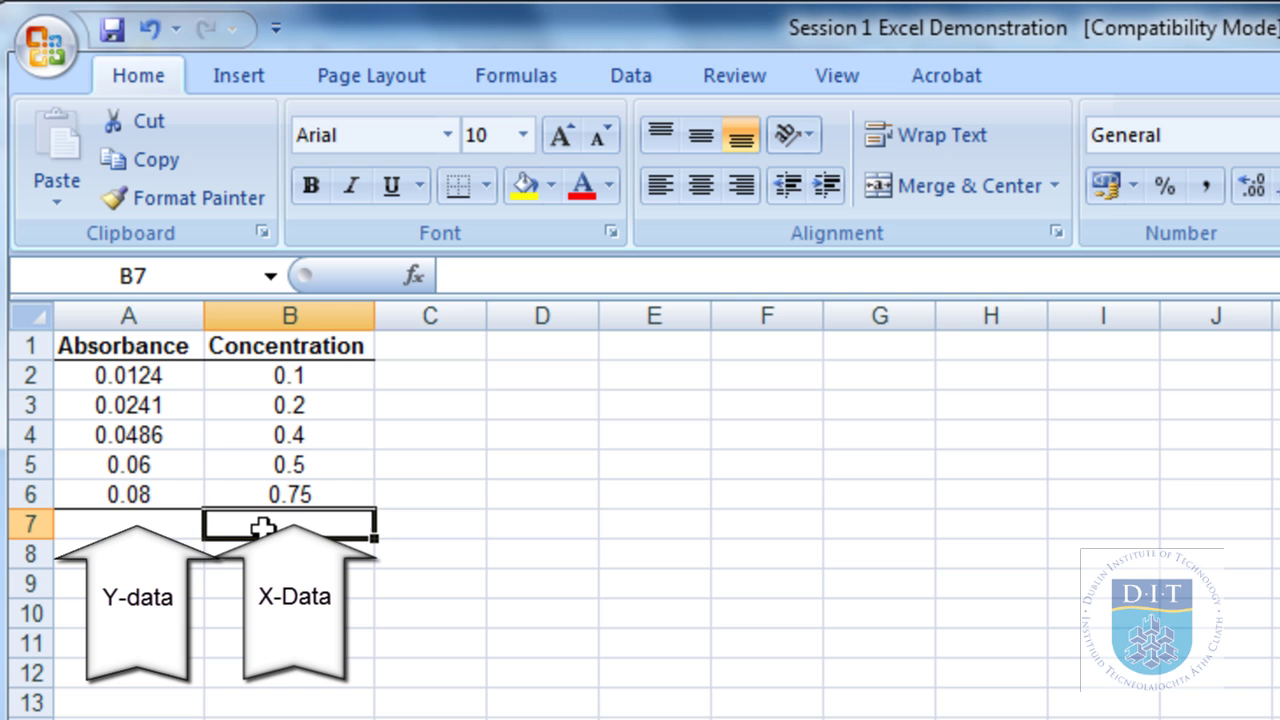
pyautogui.click(131, 525)
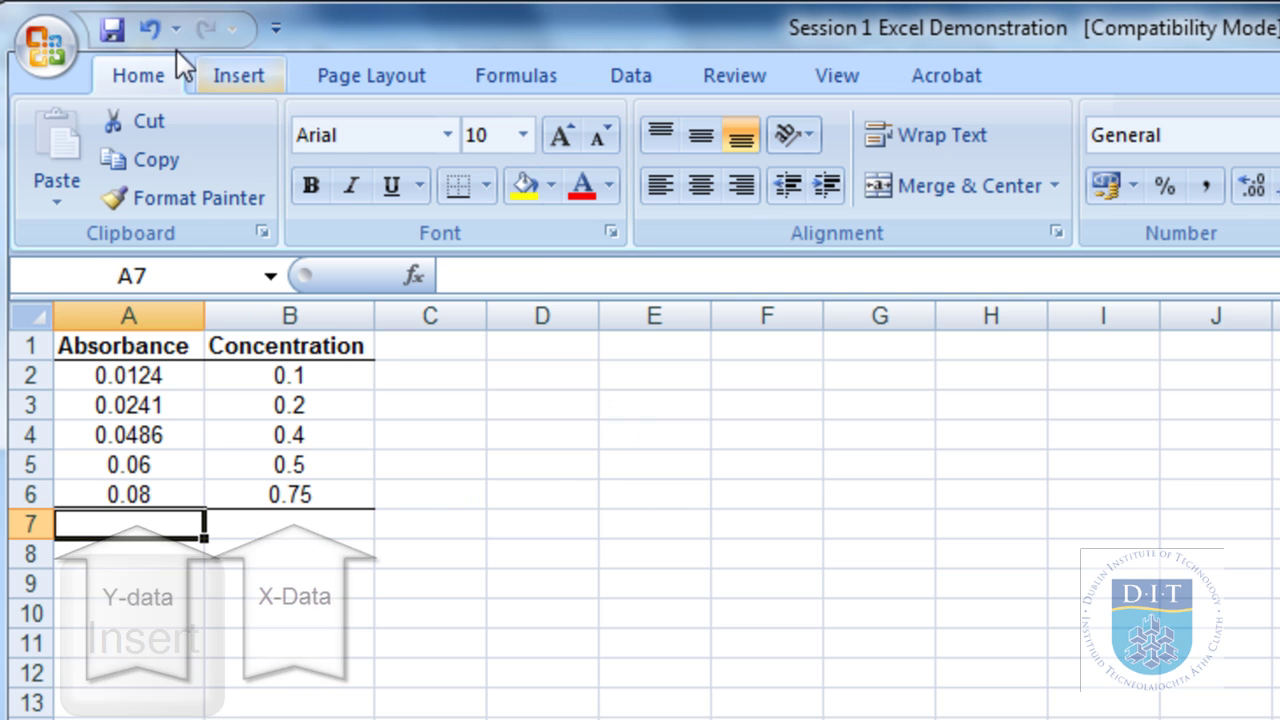
pyautogui.click(230, 78)
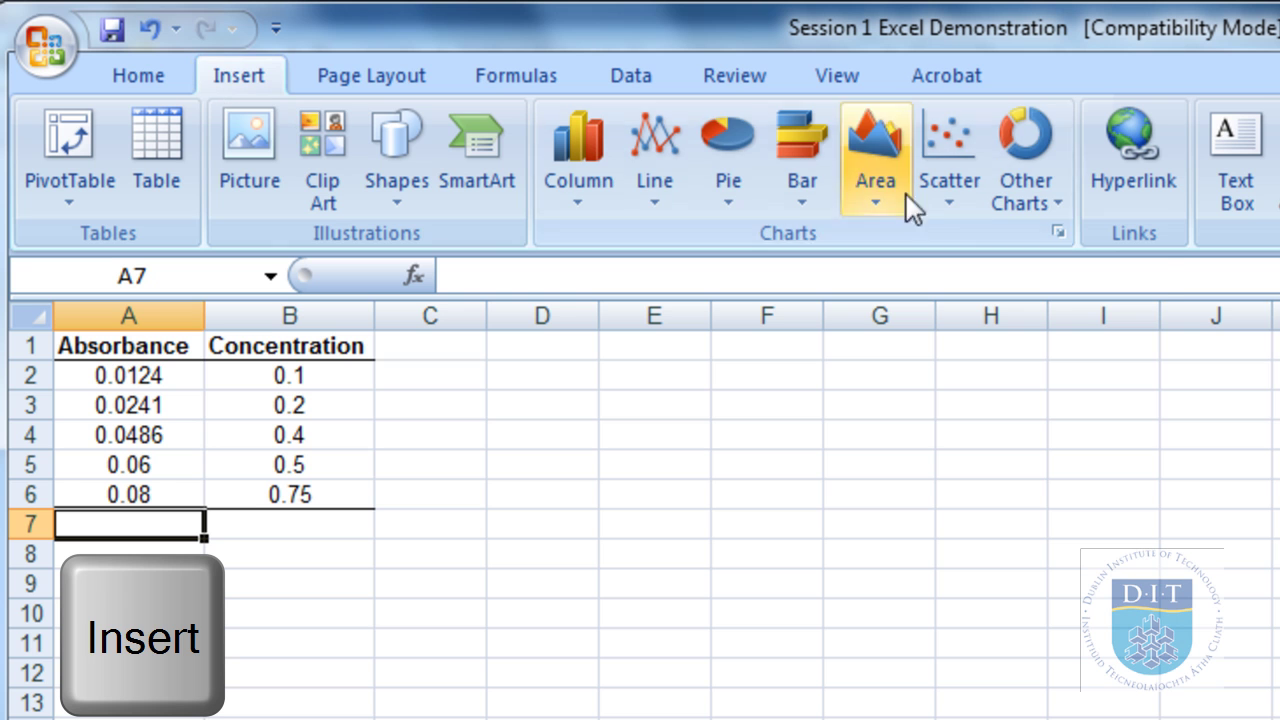
pyautogui.click(934, 194)
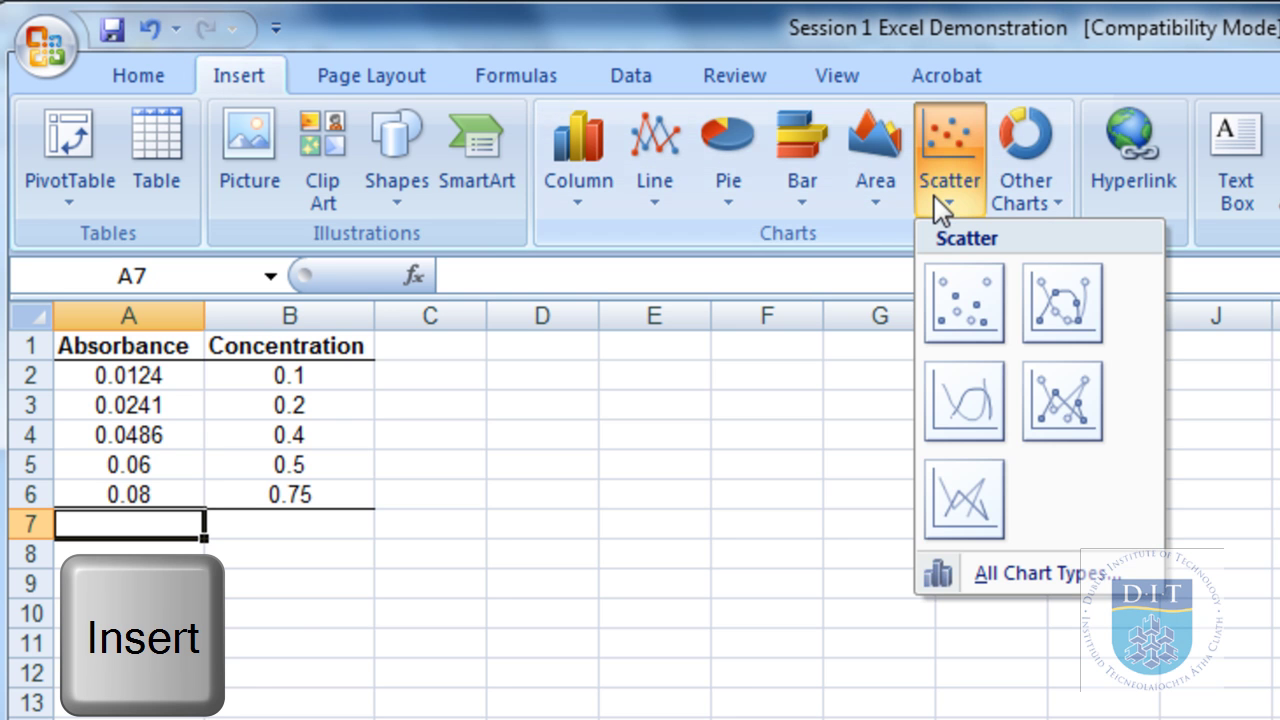
pyautogui.click(960, 328)
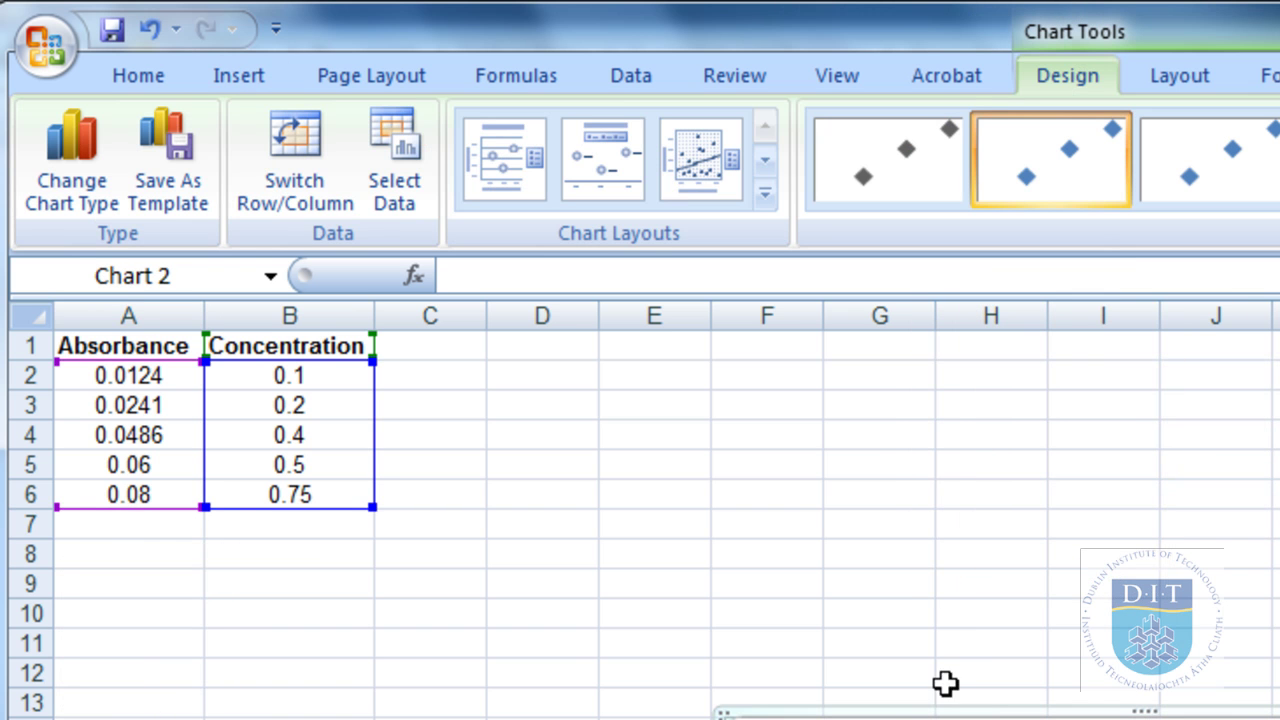
pyautogui.moveTo(943, 700); pyautogui.dragTo(636, 390)
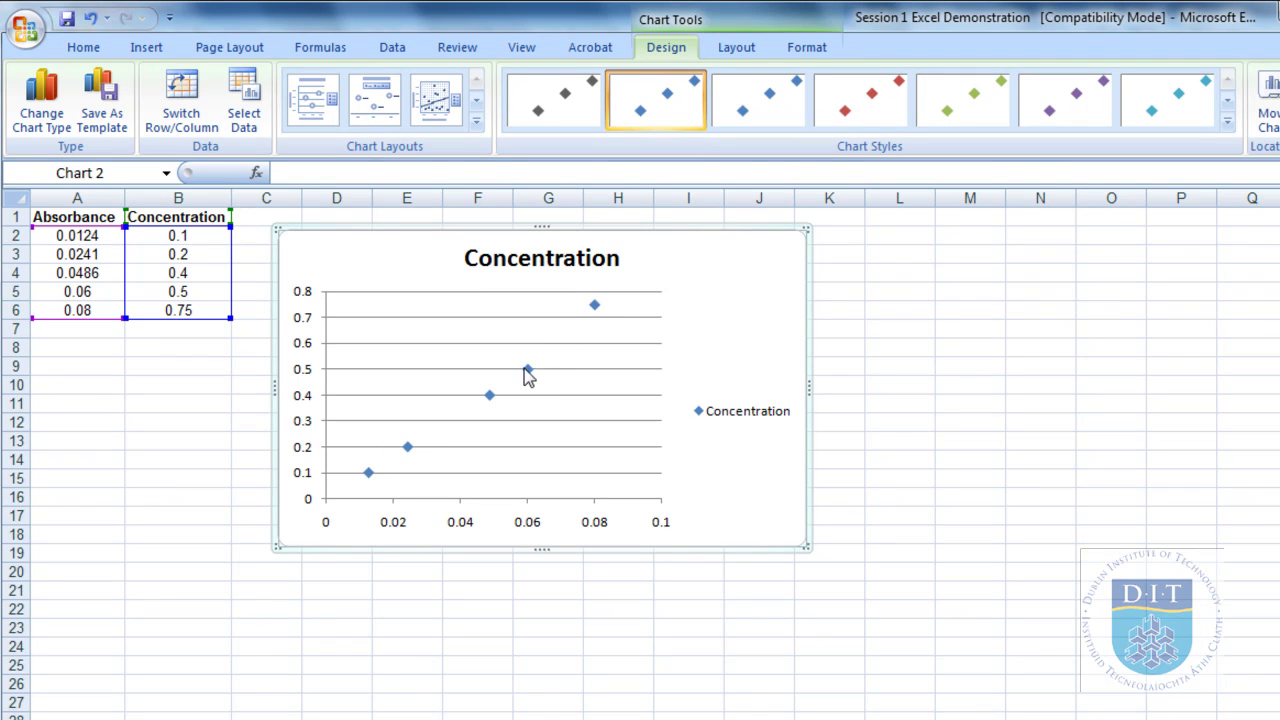
pyautogui.click(527, 371)
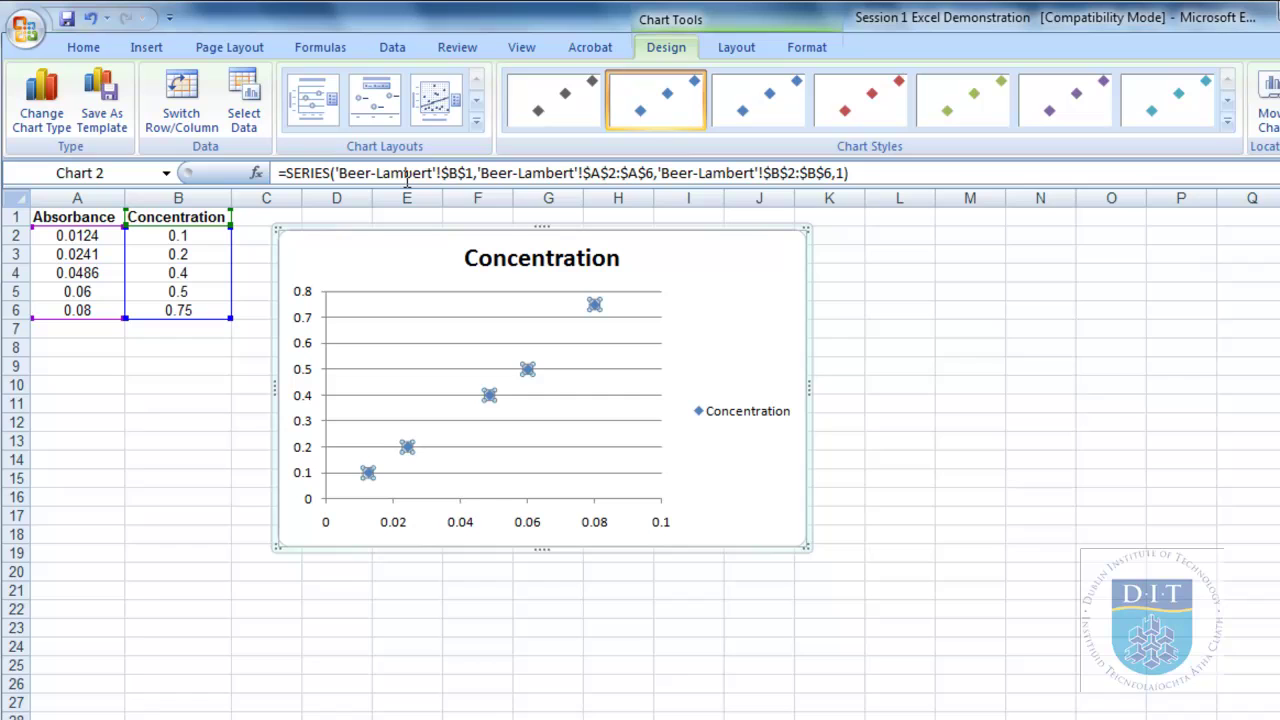
# Remove the Concentration series from the chart's data source
pyautogui.click(244, 127)
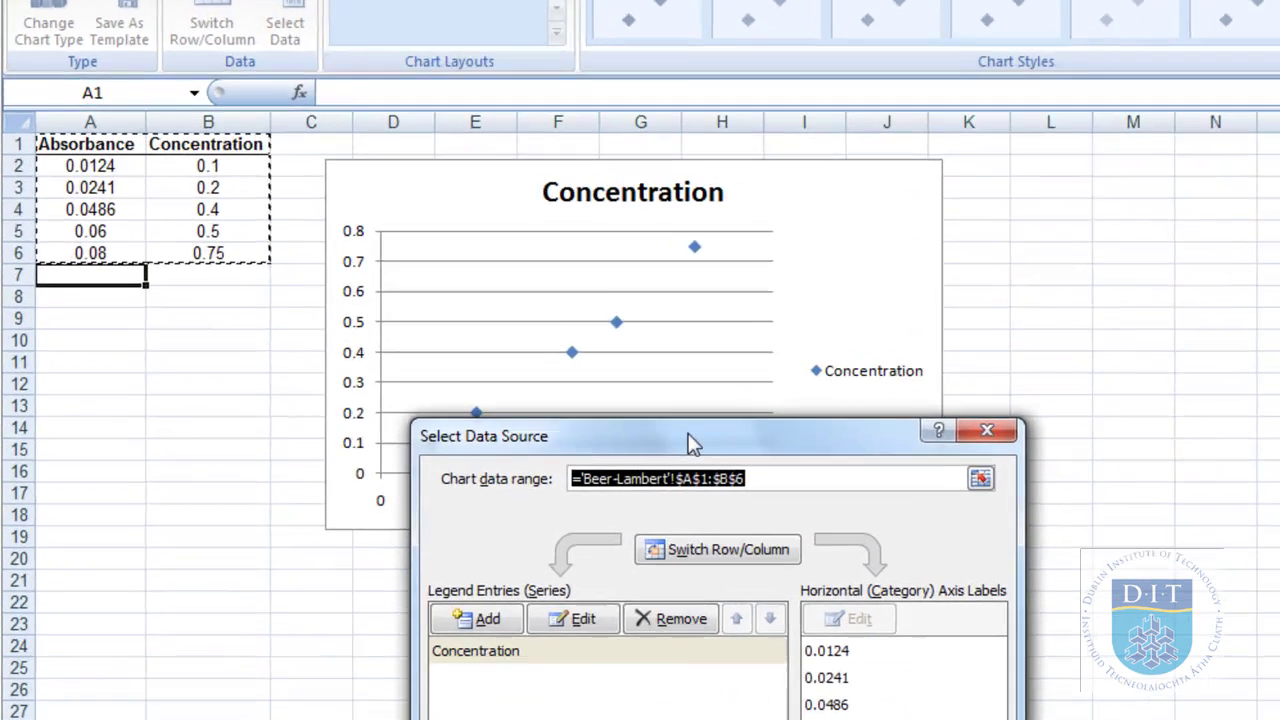
pyautogui.moveTo(593, 463); pyautogui.dragTo(619, 242)
pyautogui.click(660, 358)
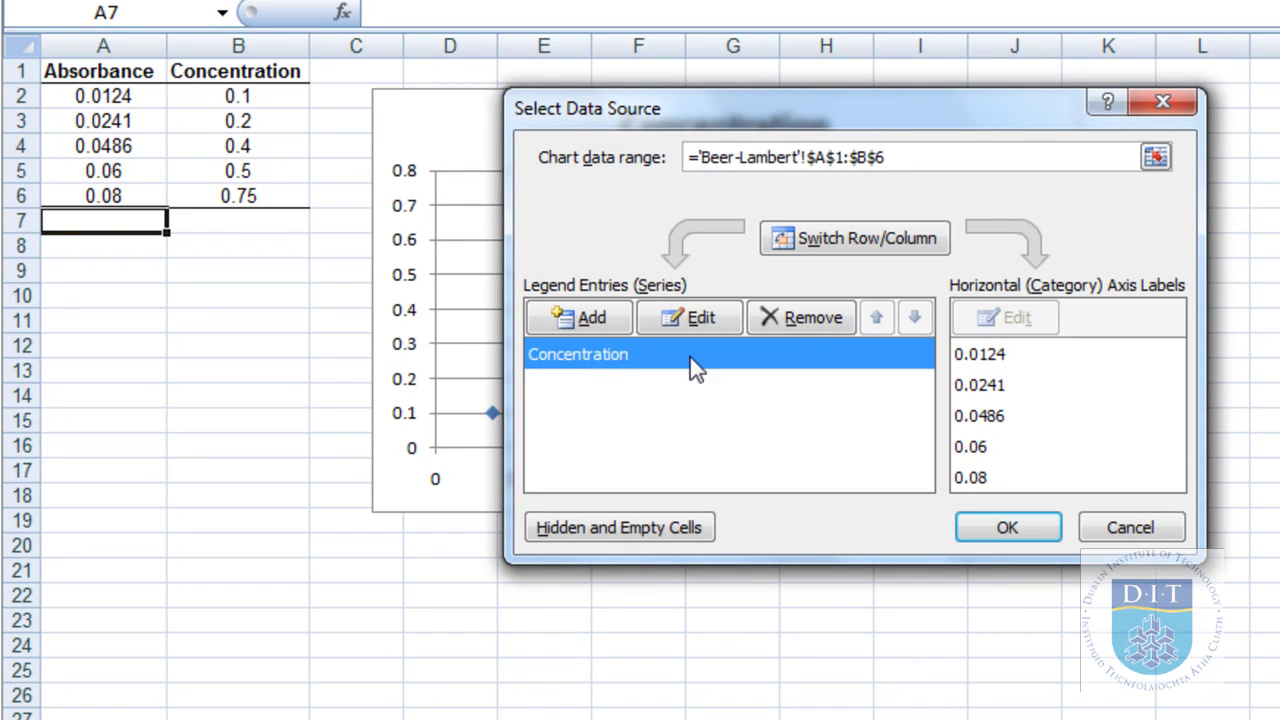
pyautogui.click(817, 317)
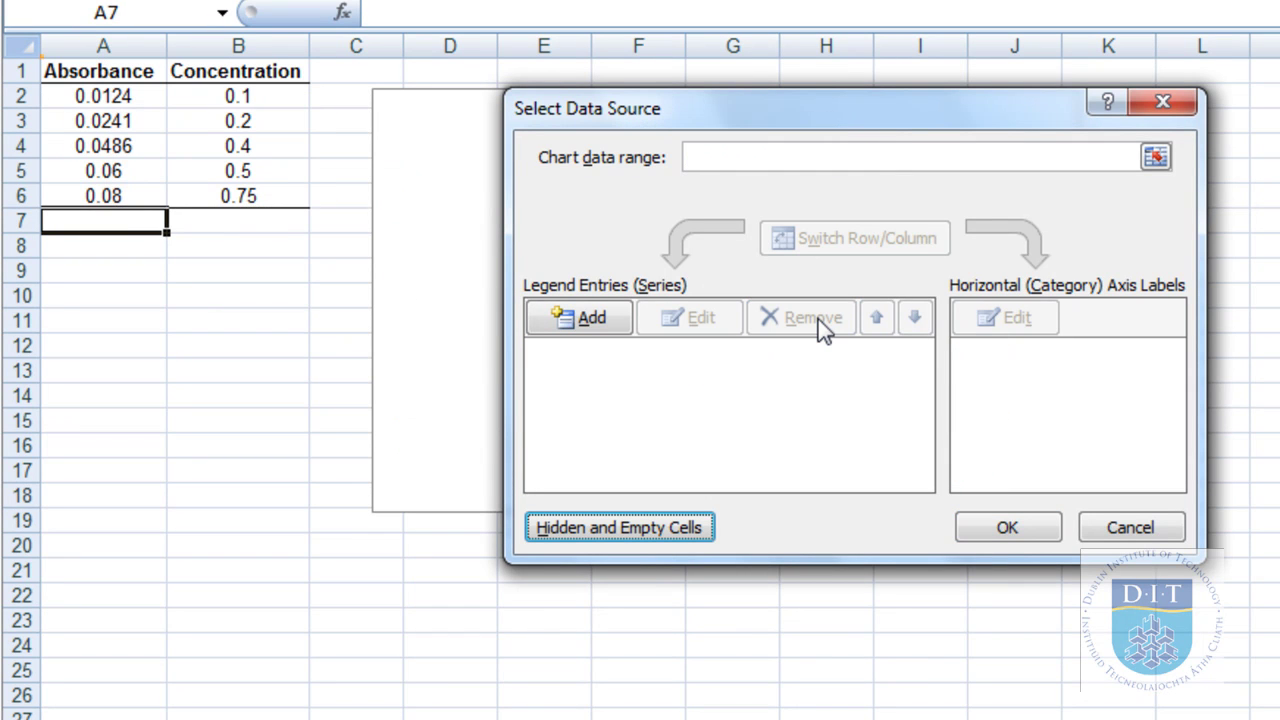
# Add Series1 with x values B2:B6 (Concentration) and y values A2:A6 (Absorbance)
pyautogui.click(578, 318)
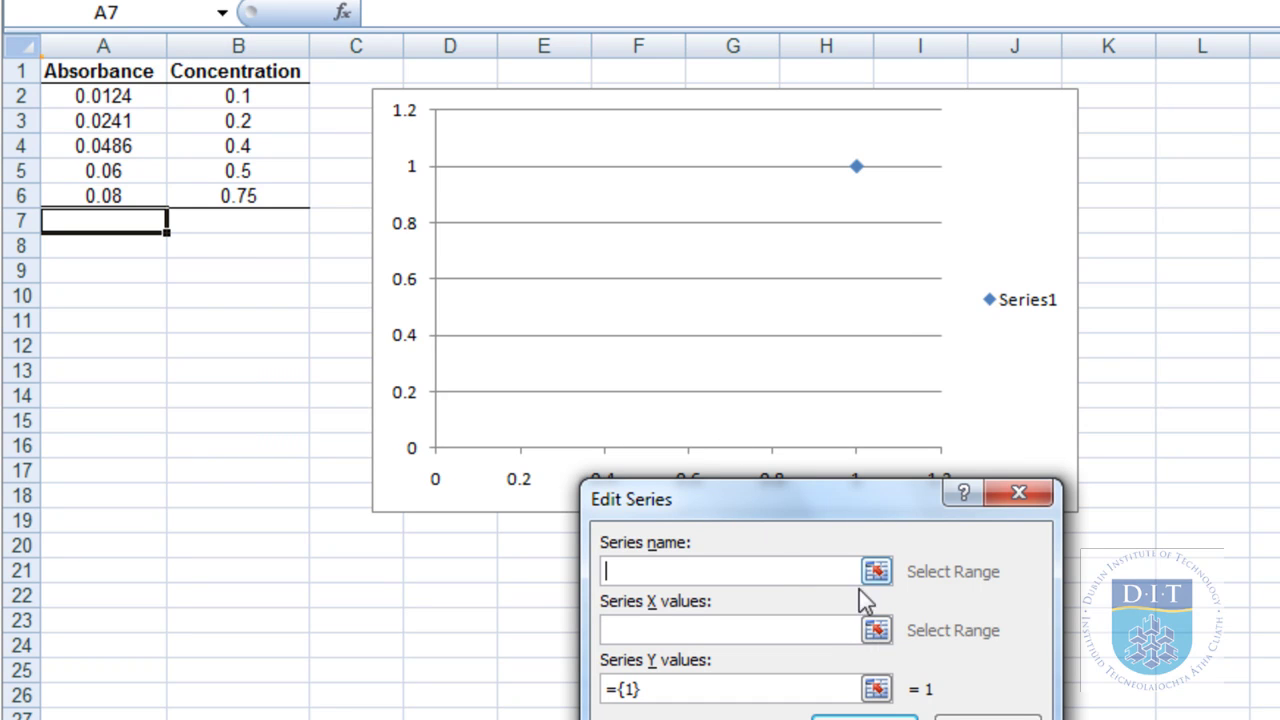
pyautogui.click(876, 630)
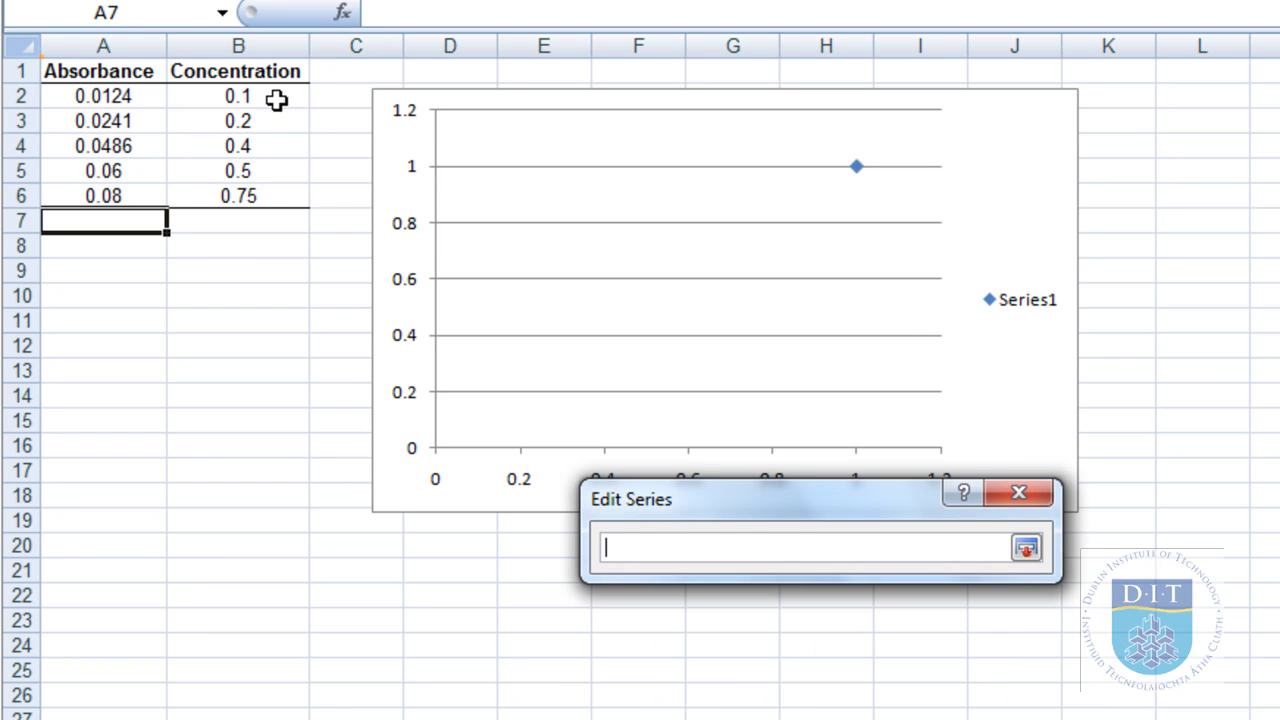
pyautogui.moveTo(277, 100); pyautogui.dragTo(300, 198)
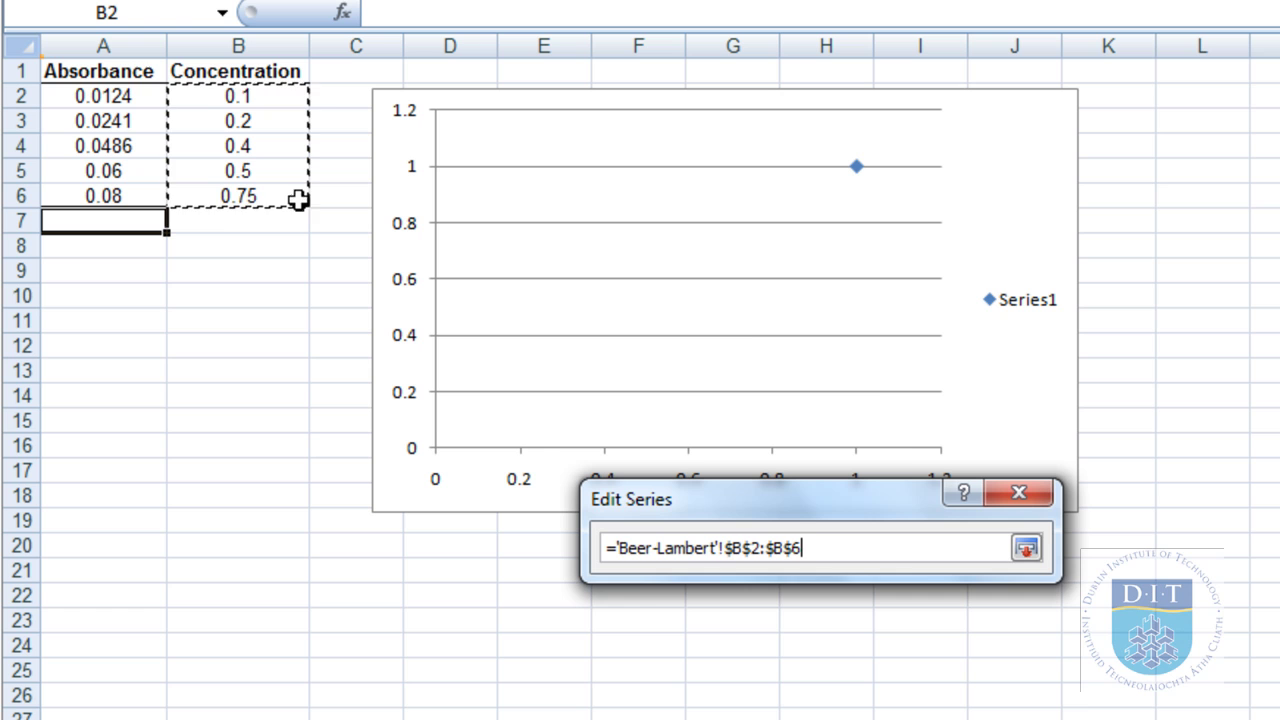
pyautogui.click(1026, 548)
pyautogui.click(878, 689)
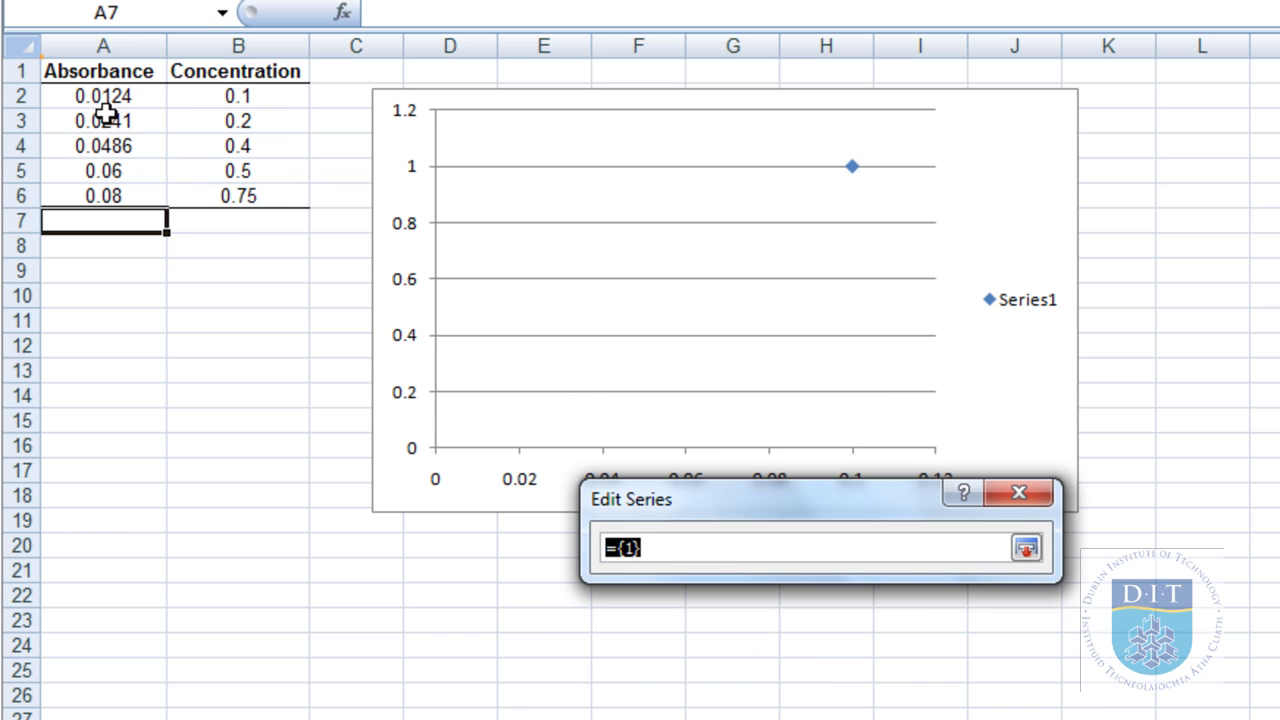
pyautogui.moveTo(105, 100); pyautogui.dragTo(175, 212)
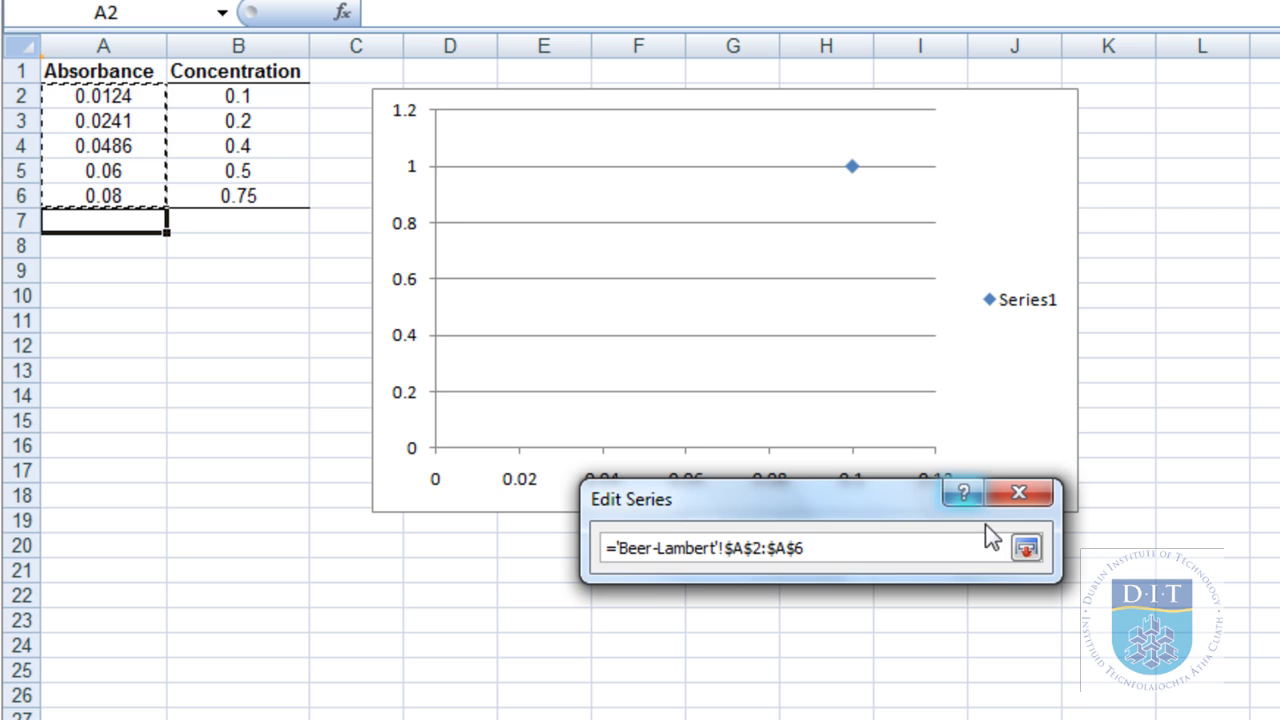
pyautogui.click(1026, 548)
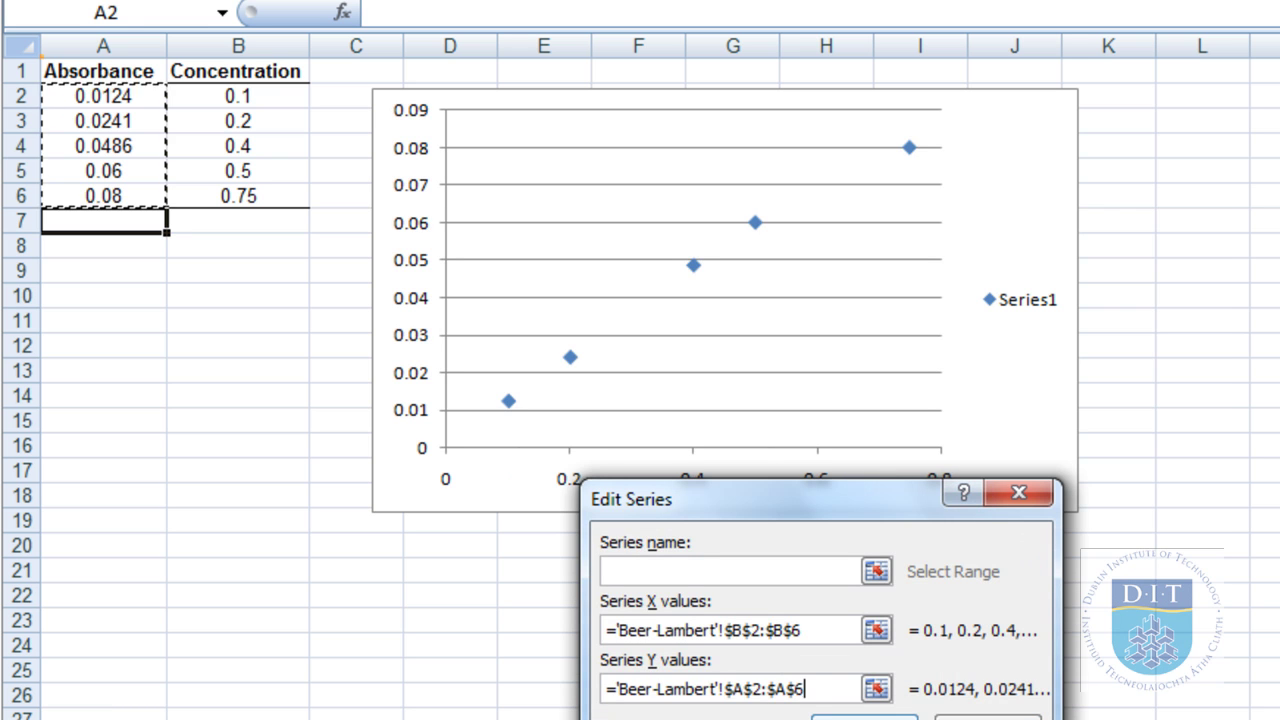
pyautogui.press('Return')
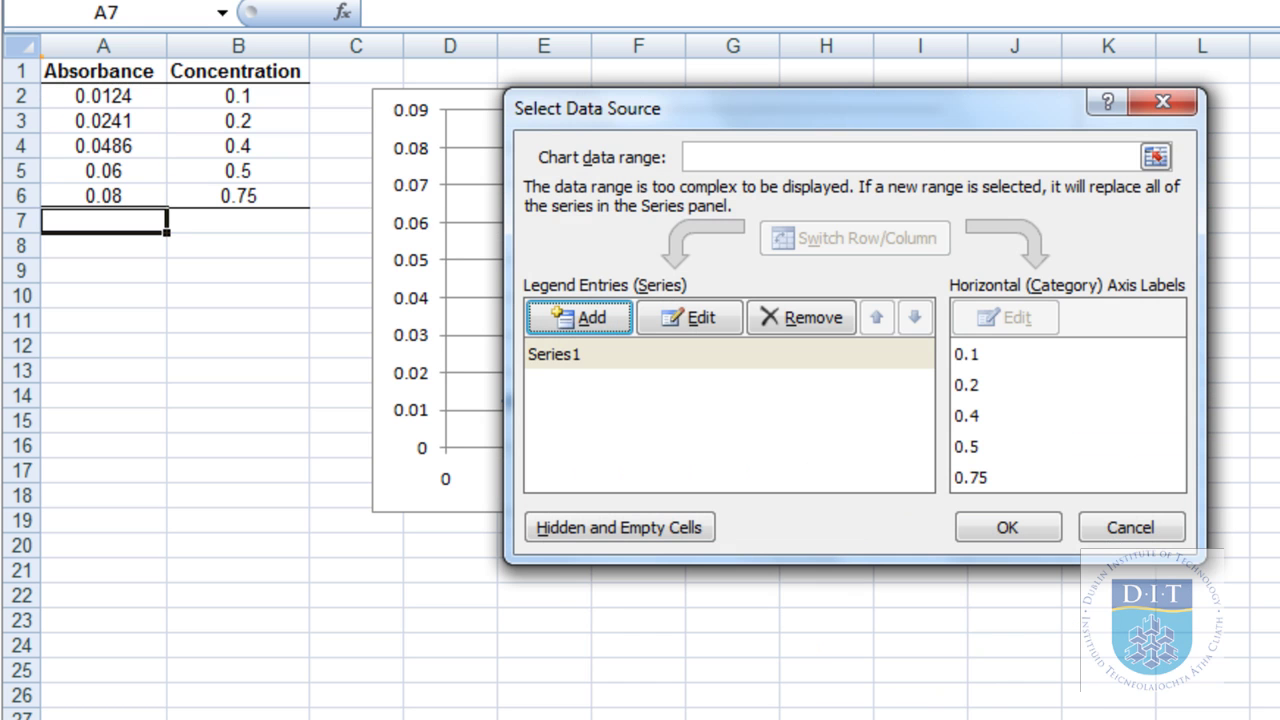
pyautogui.click(1026, 530)
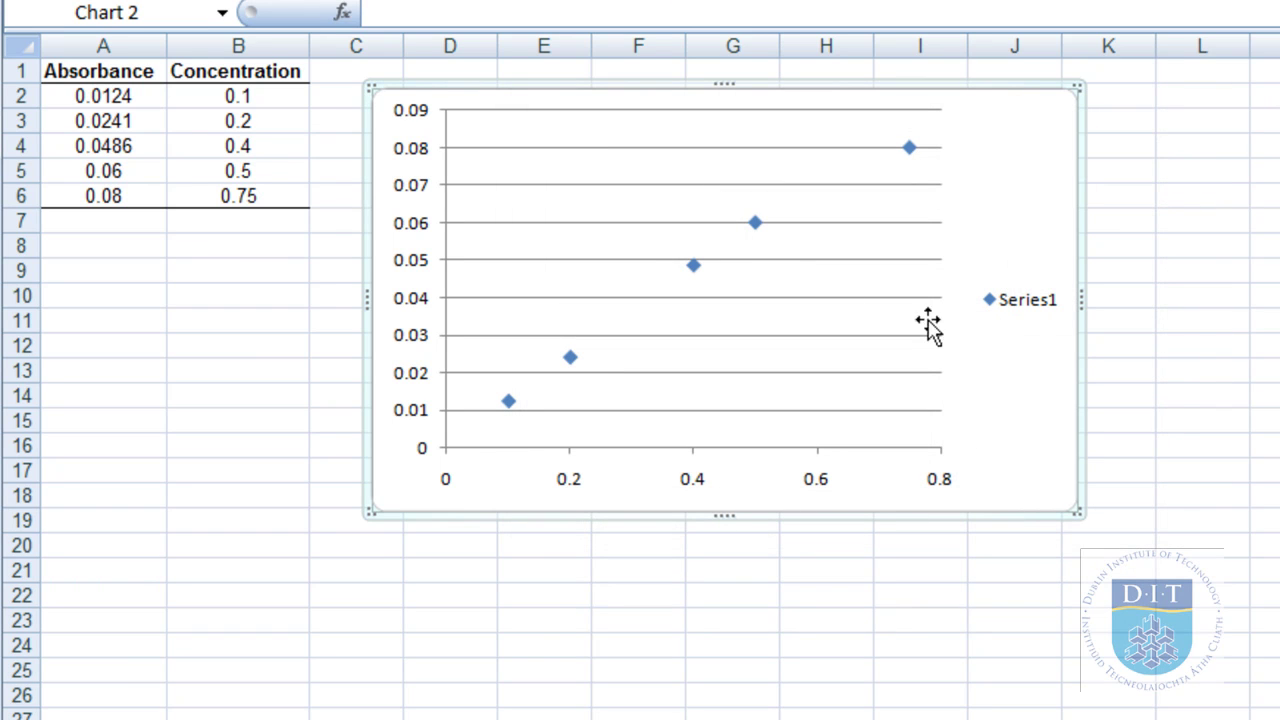
# Delete the Series1 legend and the horizontal gridlines from the scatter chart
pyautogui.click(1018, 310)
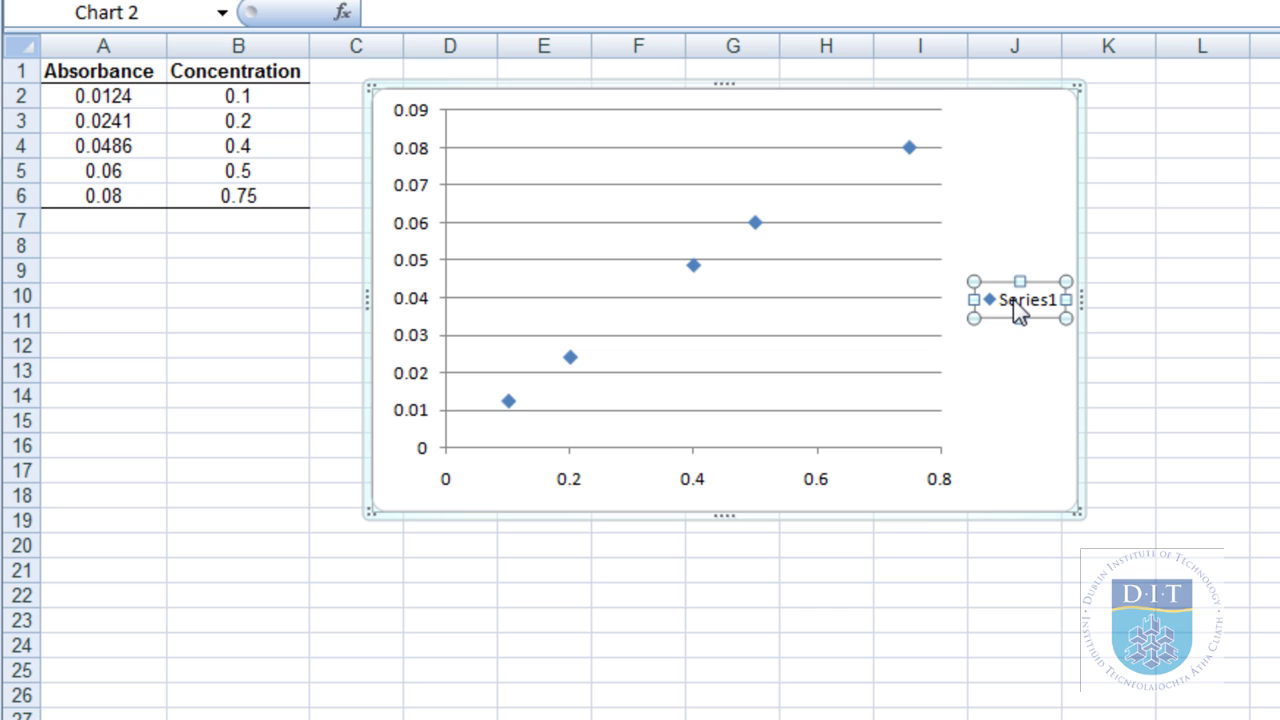
pyautogui.press('Delete')
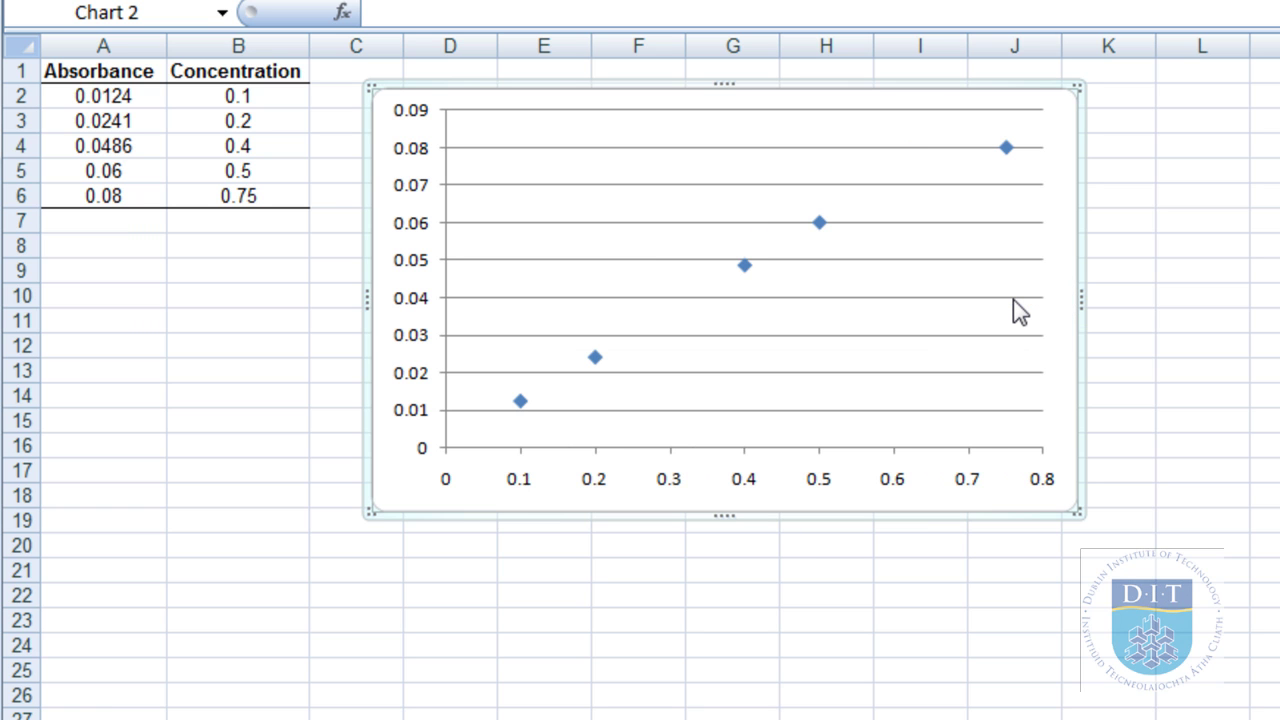
pyautogui.click(1013, 298)
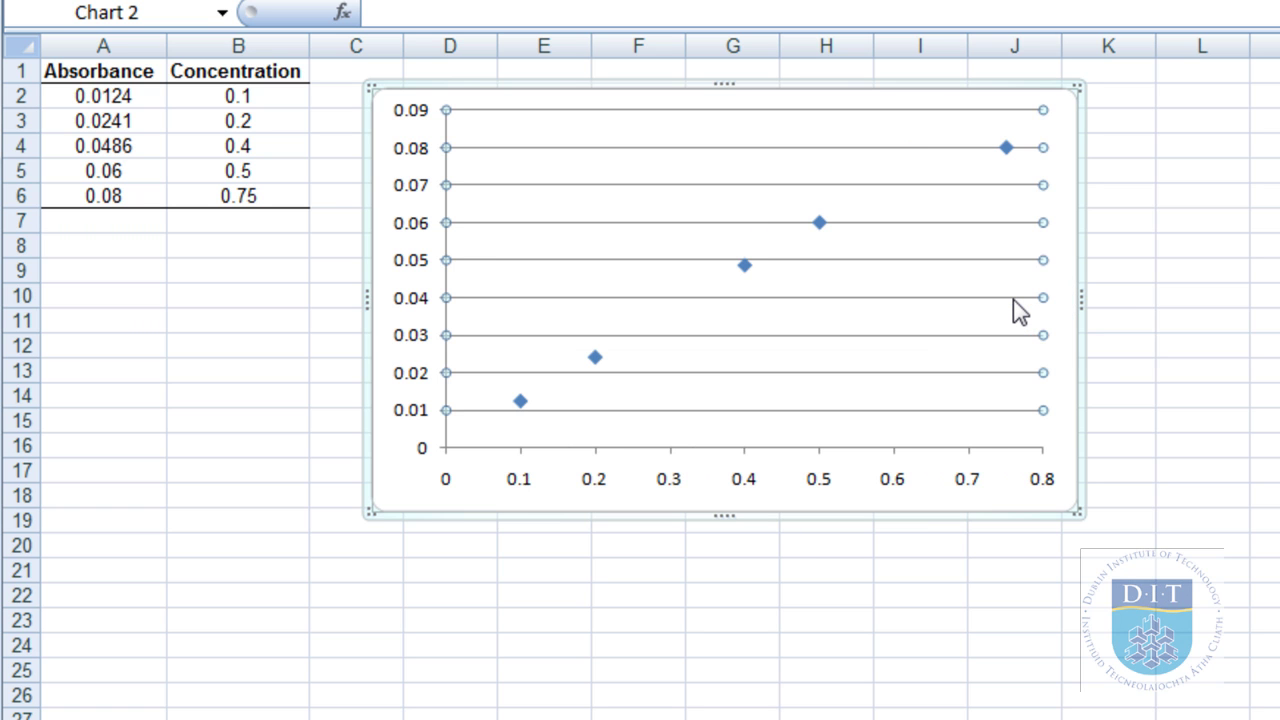
pyautogui.rightClick(1013, 299)
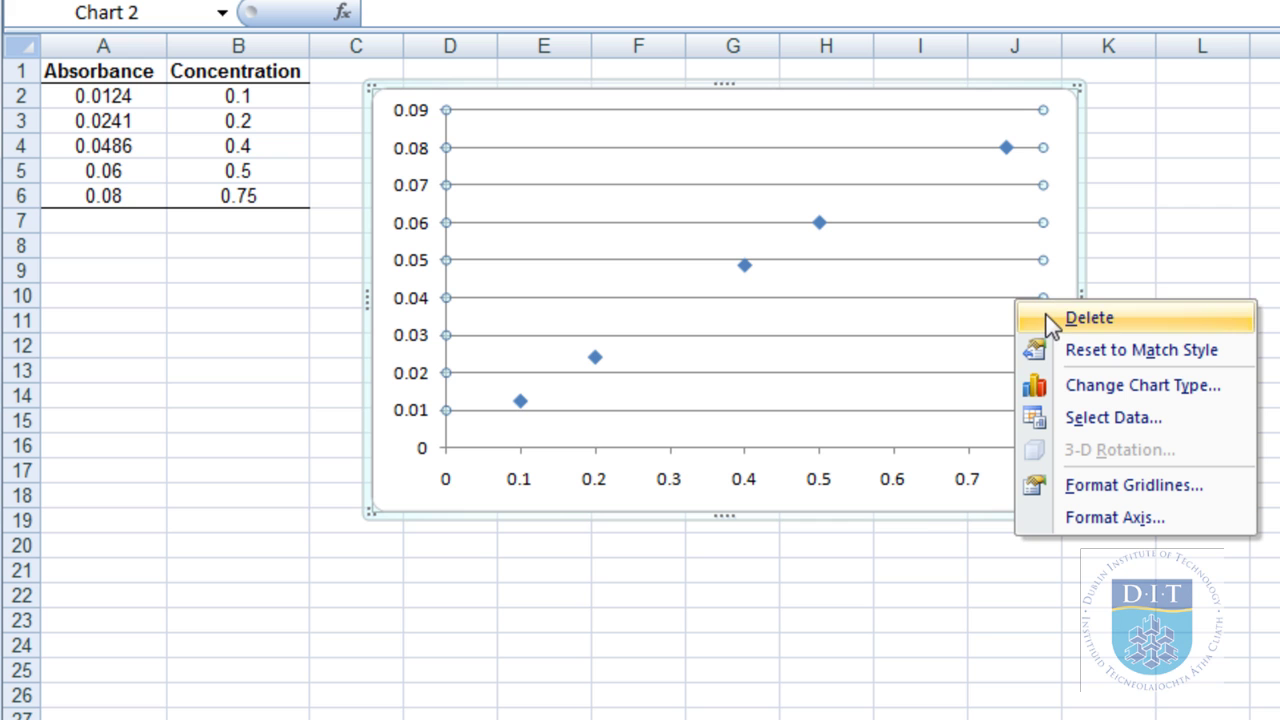
pyautogui.click(1045, 318)
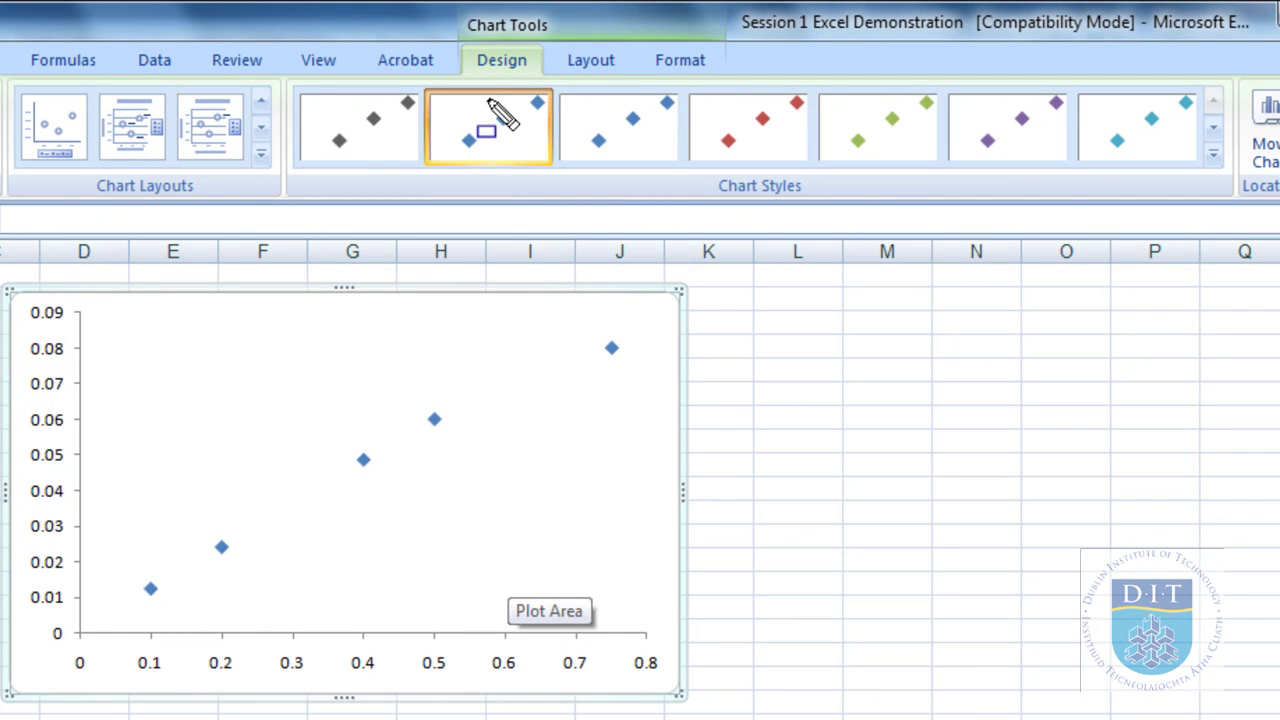
# Bring up the Chart Tools Layout ribbon for the scatter chart
pyautogui.moveTo(452, 3)
pyautogui.mouseDown()
pyautogui.moveTo(563, 75)
pyautogui.moveTo(729, 84)
pyautogui.mouseUp()
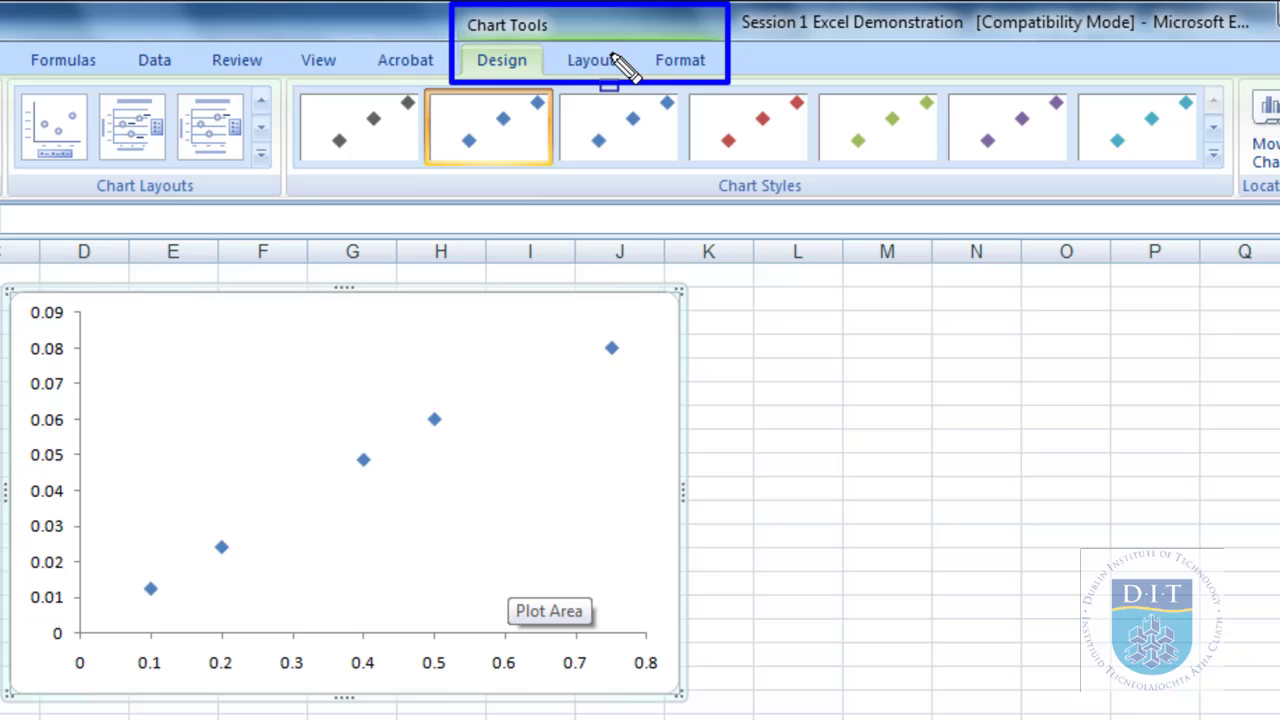
pyautogui.press('Escape')
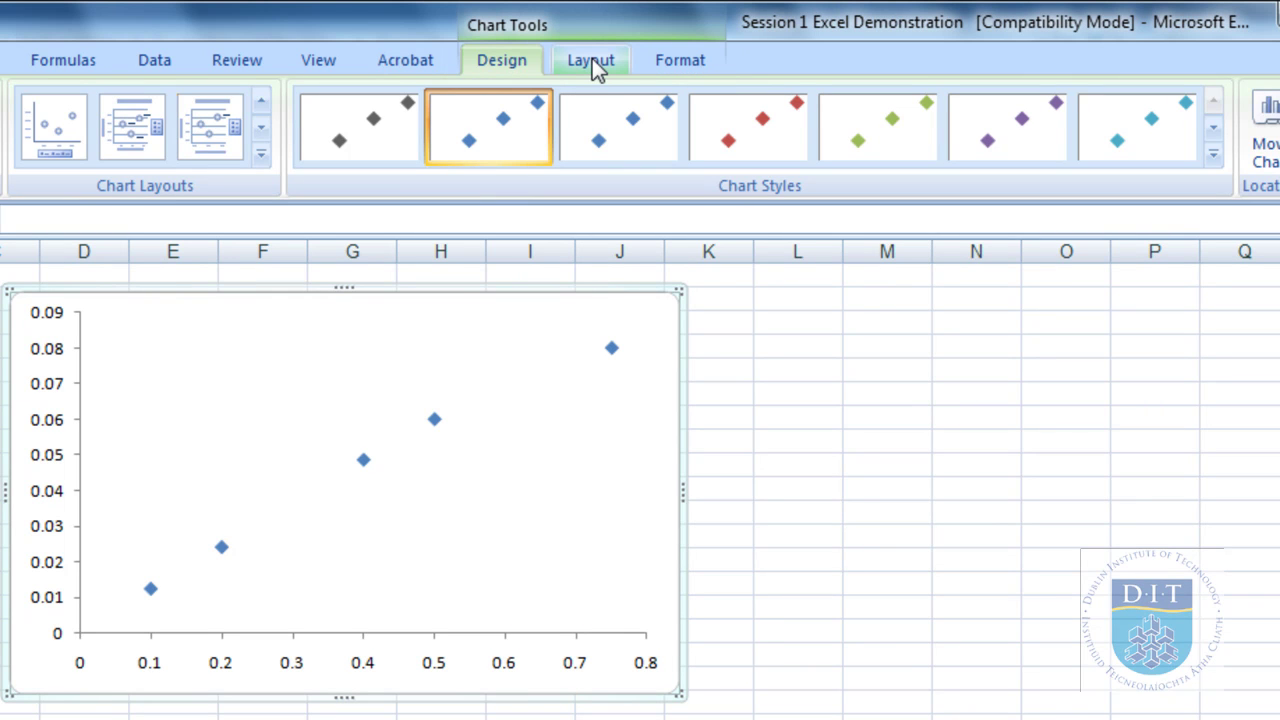
pyautogui.click(600, 66)
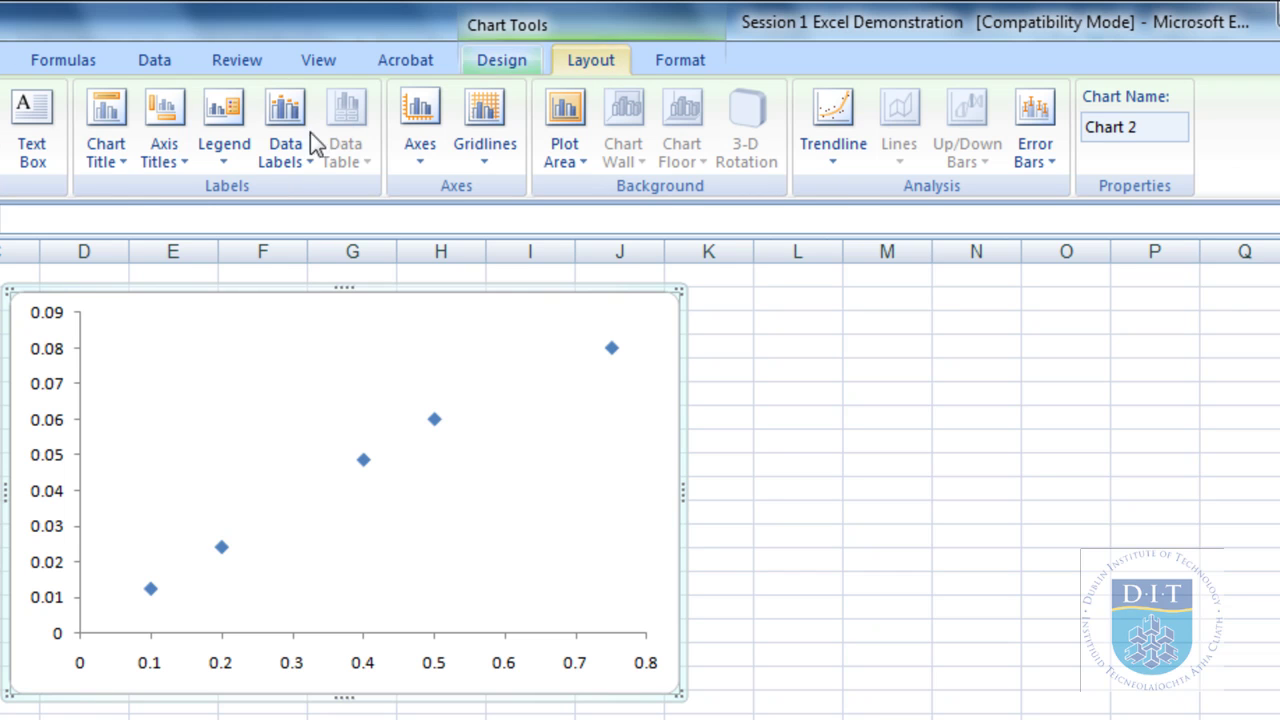
# Add a primary horizontal axis title below the axis and a rotated primary vertical axis title
pyautogui.click(179, 160)
pyautogui.moveTo(195, 190)
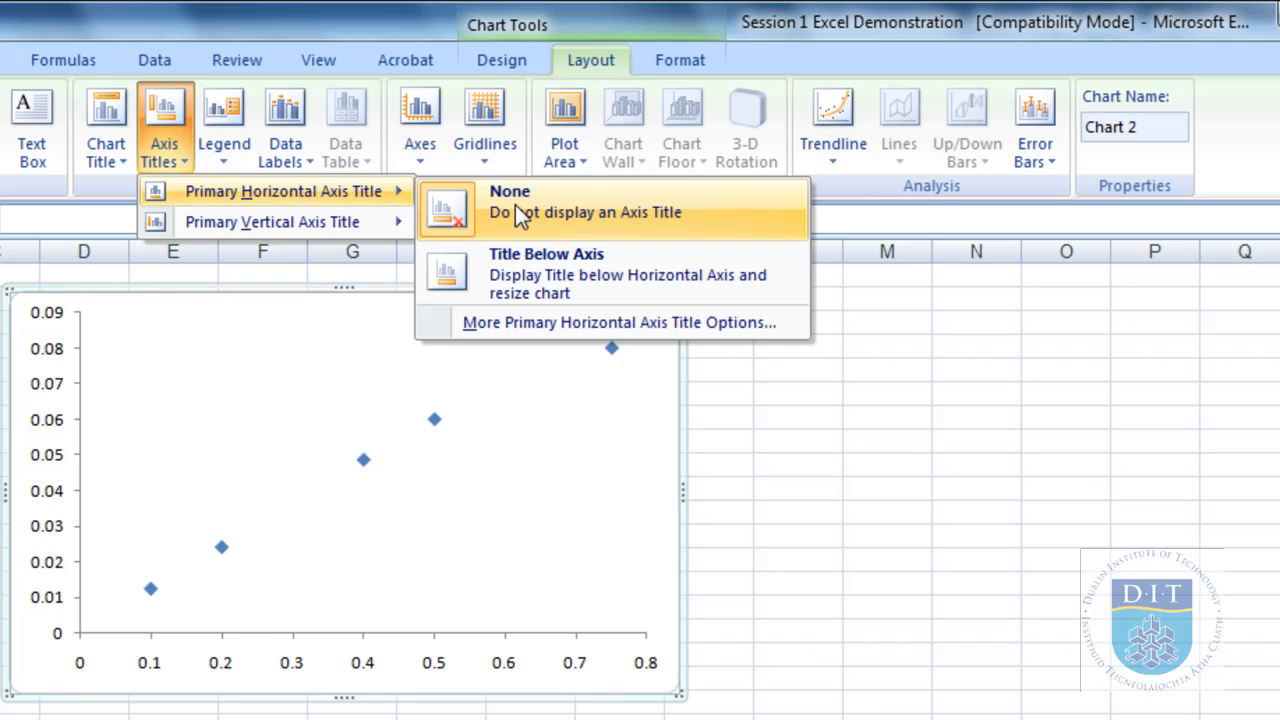
pyautogui.click(516, 276)
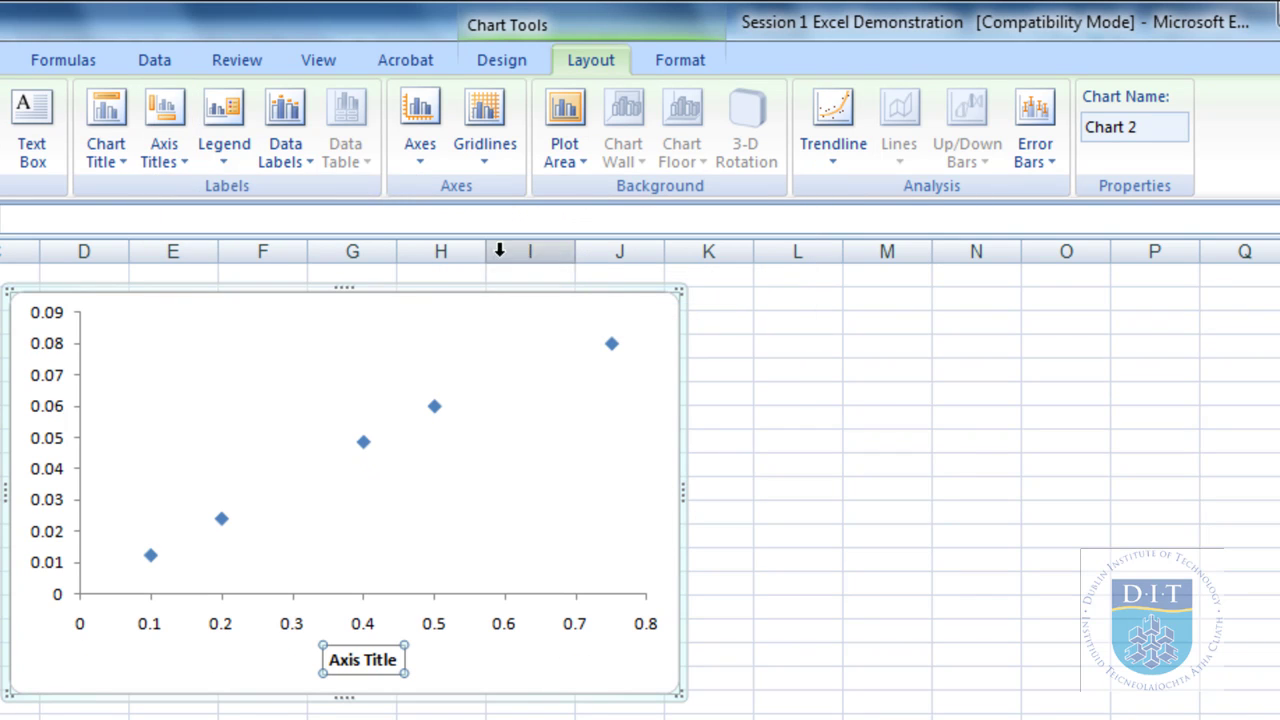
pyautogui.click(171, 160)
pyautogui.moveTo(369, 221)
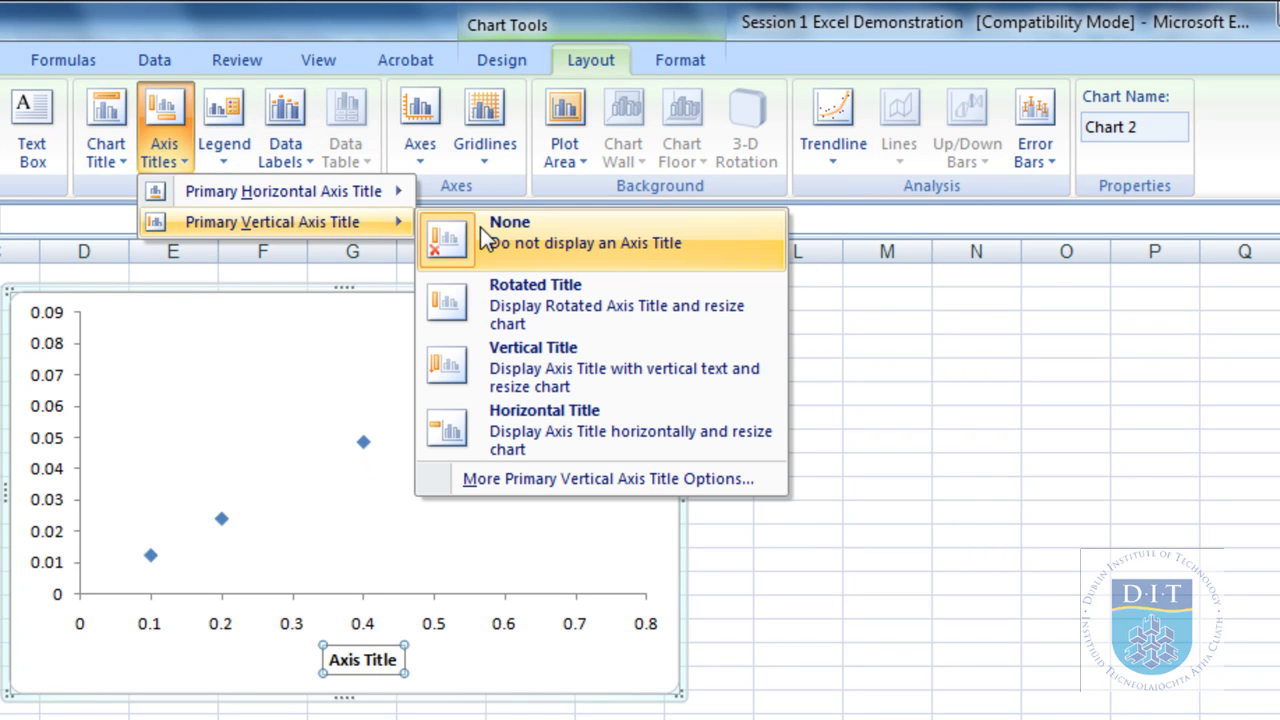
pyautogui.click(496, 298)
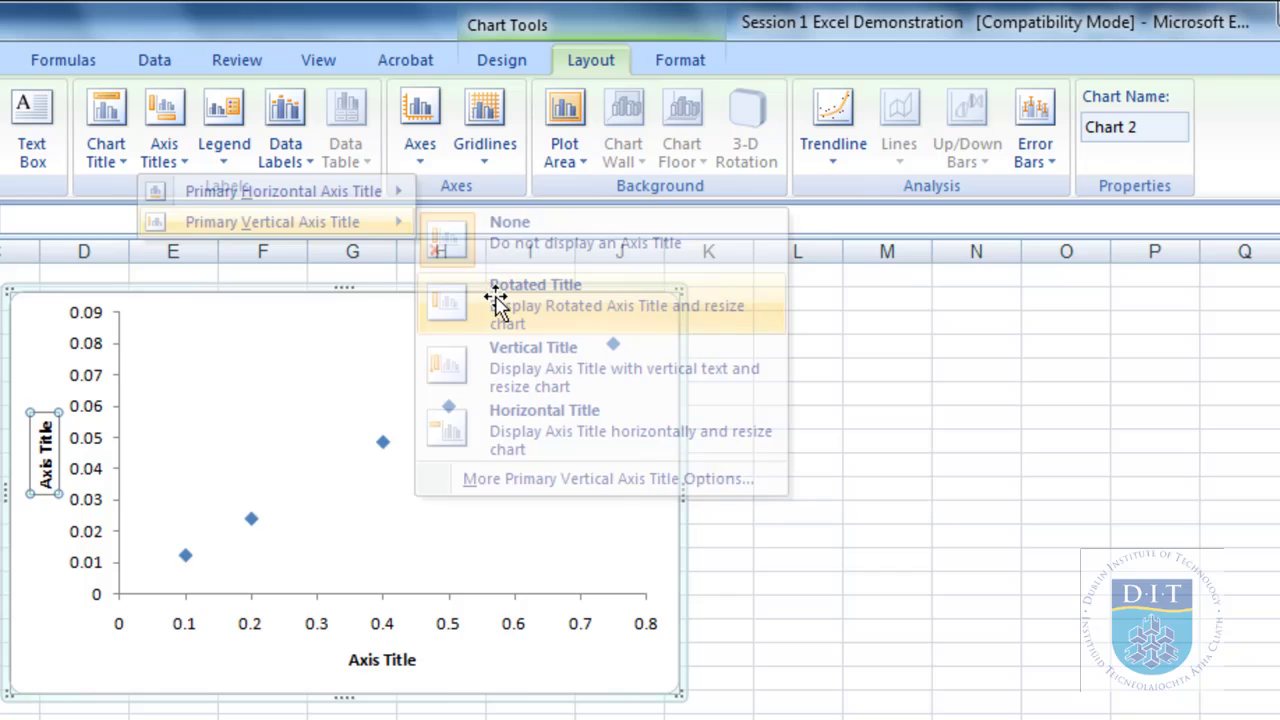
# Rename the horizontal axis title to 'Concentration'
pyautogui.click(368, 662)
pyautogui.doubleClick(385, 665)
pyautogui.tripleClick(385, 665)
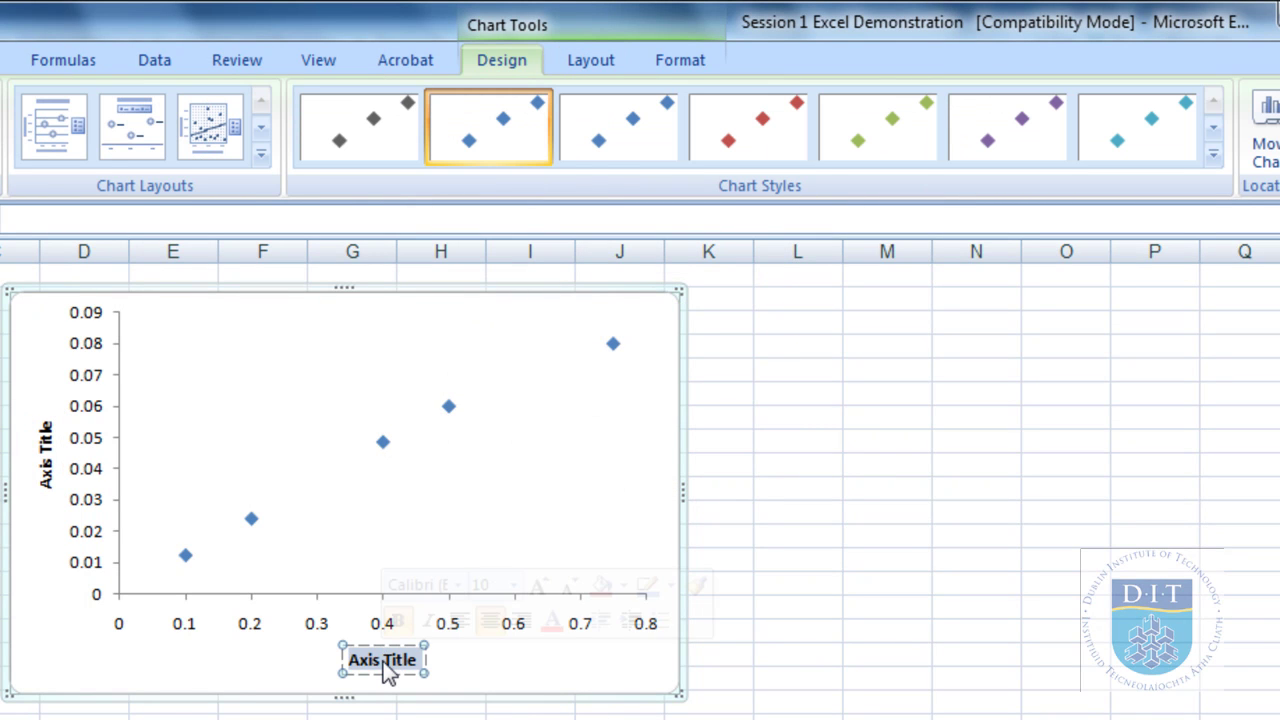
pyautogui.write('Concentration')
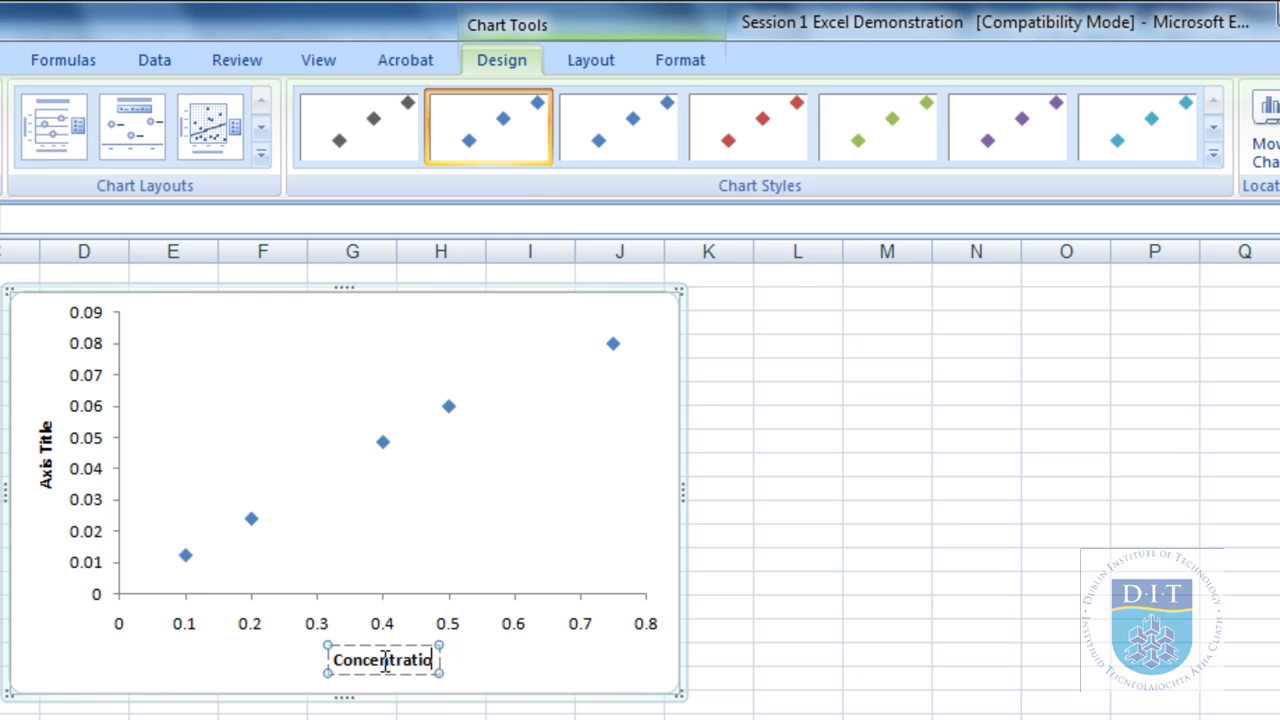
# Rename the vertical axis title to 'Absorbance'
pyautogui.click(47, 468)
pyautogui.doubleClick(50, 474)
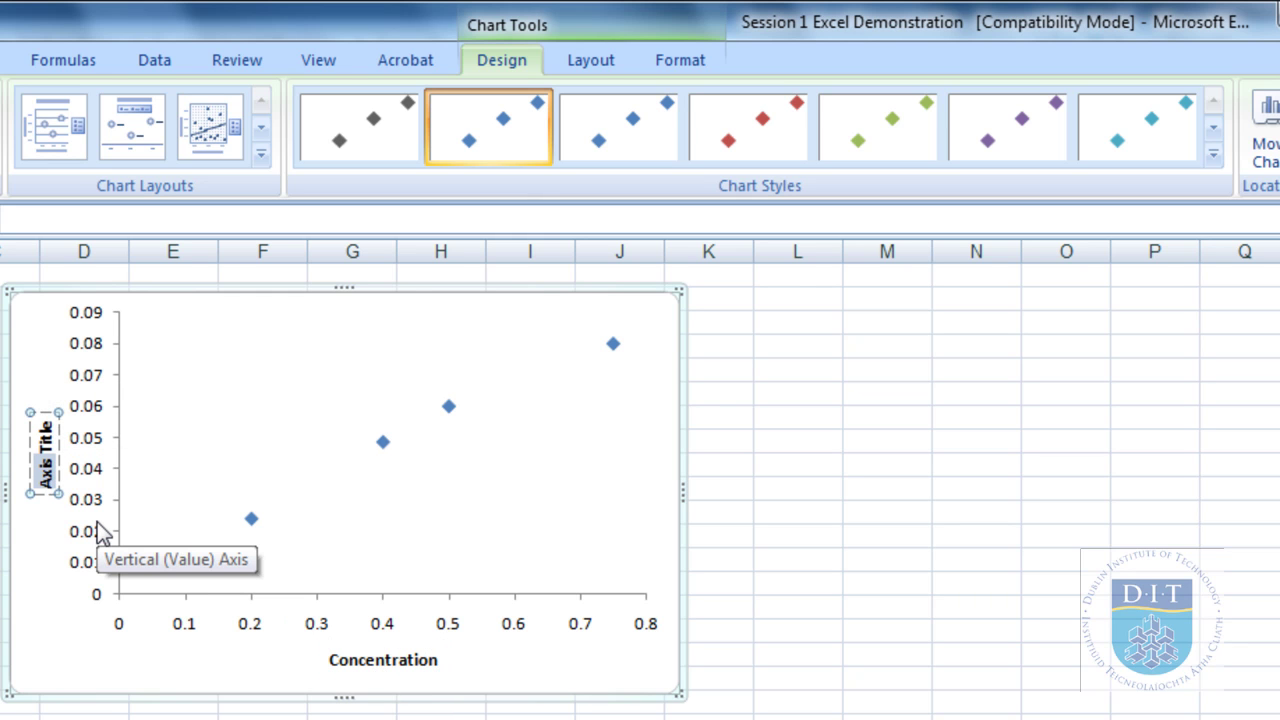
pyautogui.press('Delete')
pyautogui.press('Delete')
pyautogui.press('Delete')
pyautogui.press('Delete')
pyautogui.press('Delete')
pyautogui.press('Delete')
pyautogui.press('Delete')
pyautogui.write('Ab')
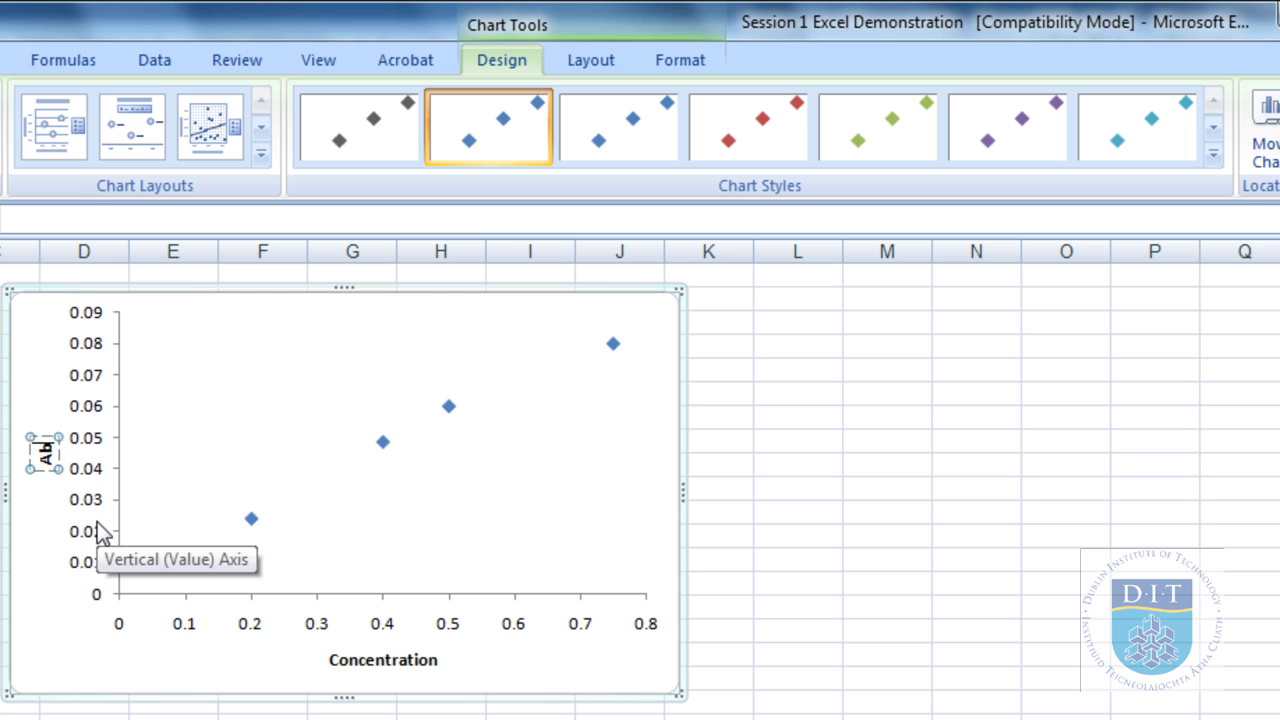
pyautogui.write('sorbance')
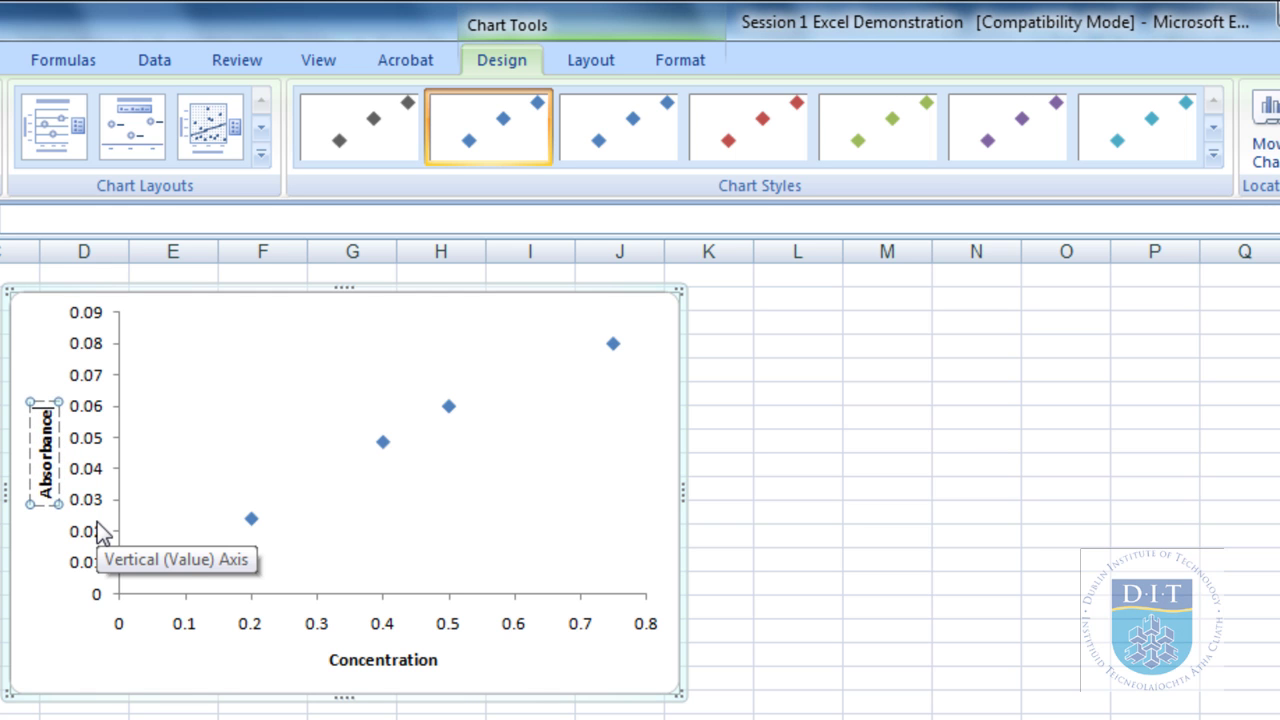
pyautogui.click(572, 673)
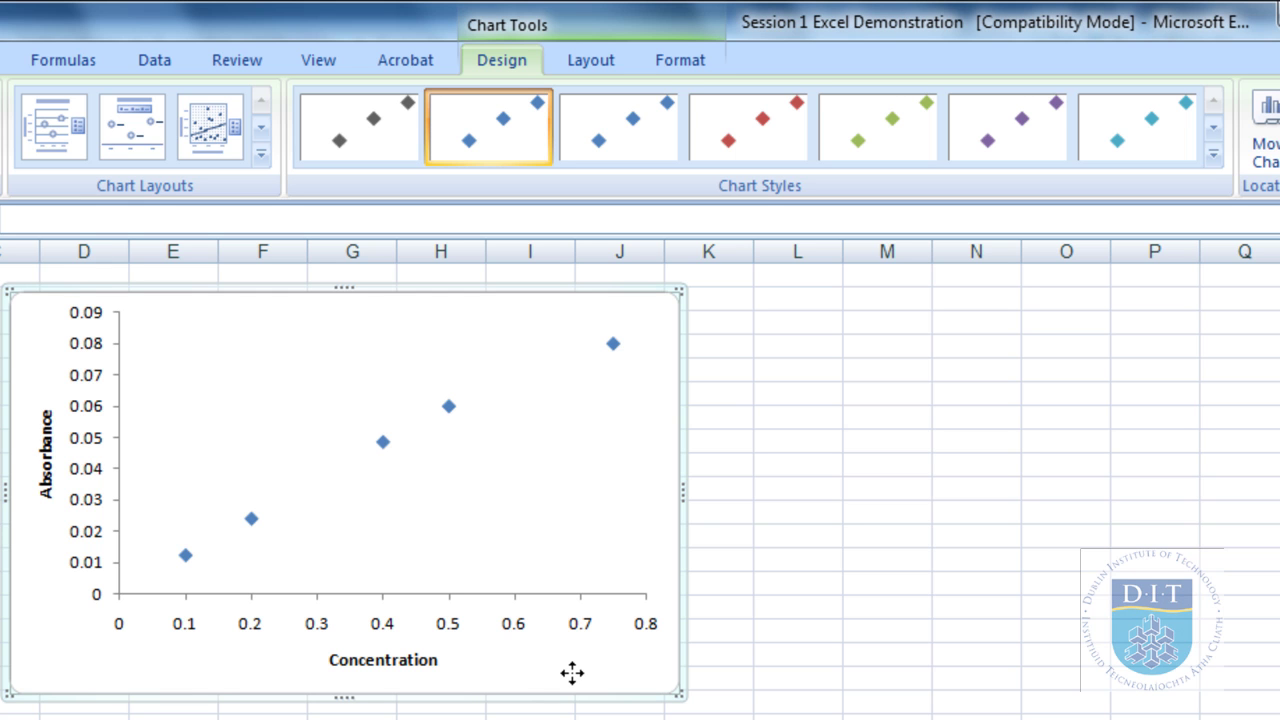
pyautogui.click(384, 443)
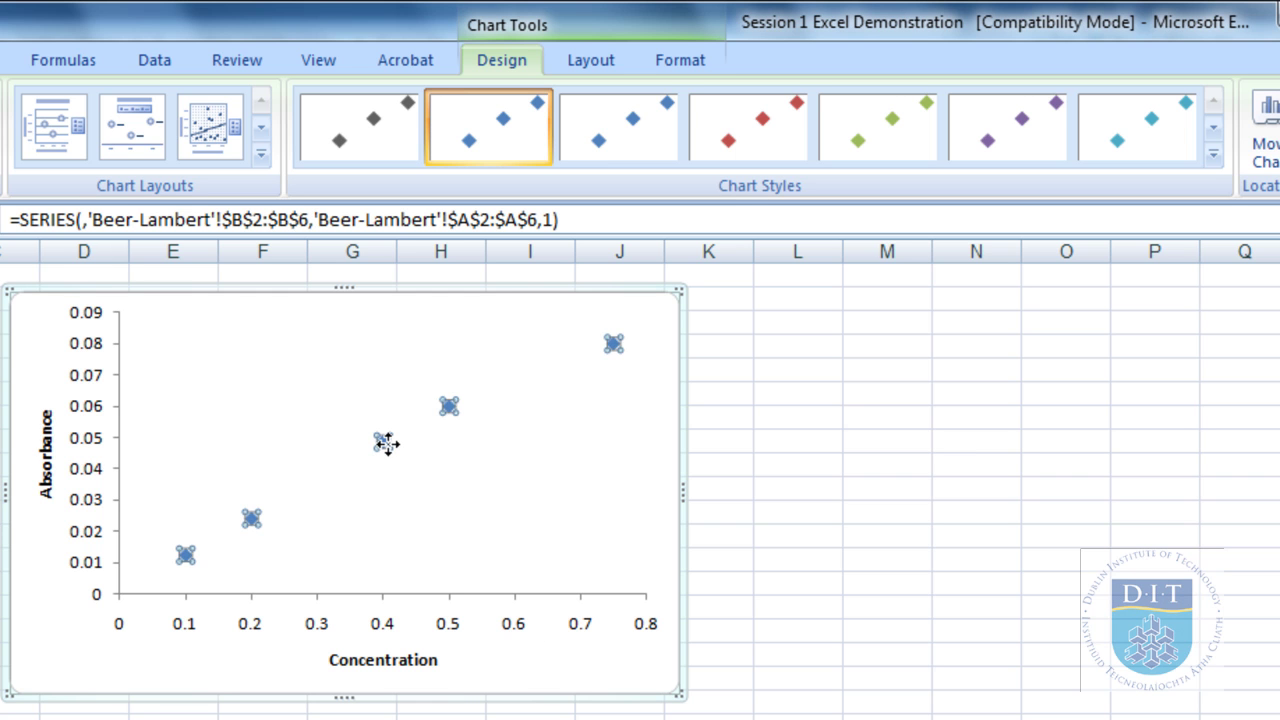
# Format the data series with built-in diamond markers and a solid black fill
pyautogui.rightClick(386, 444)
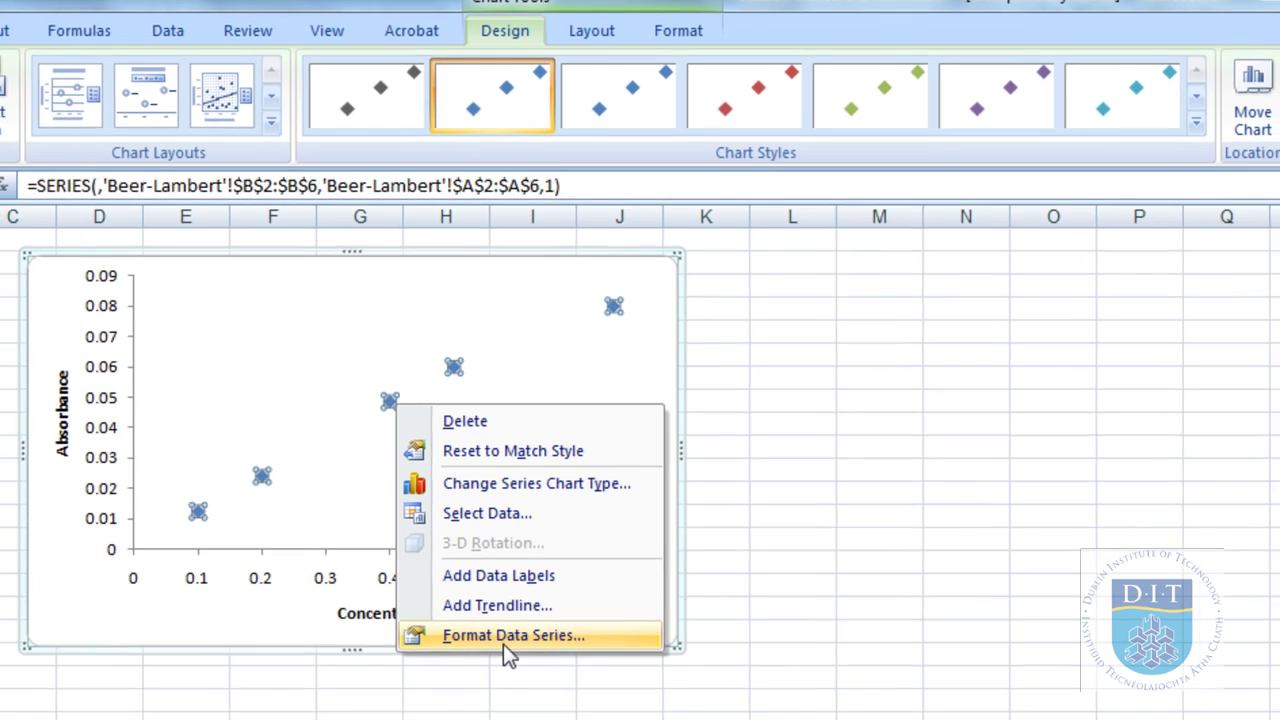
pyautogui.click(501, 684)
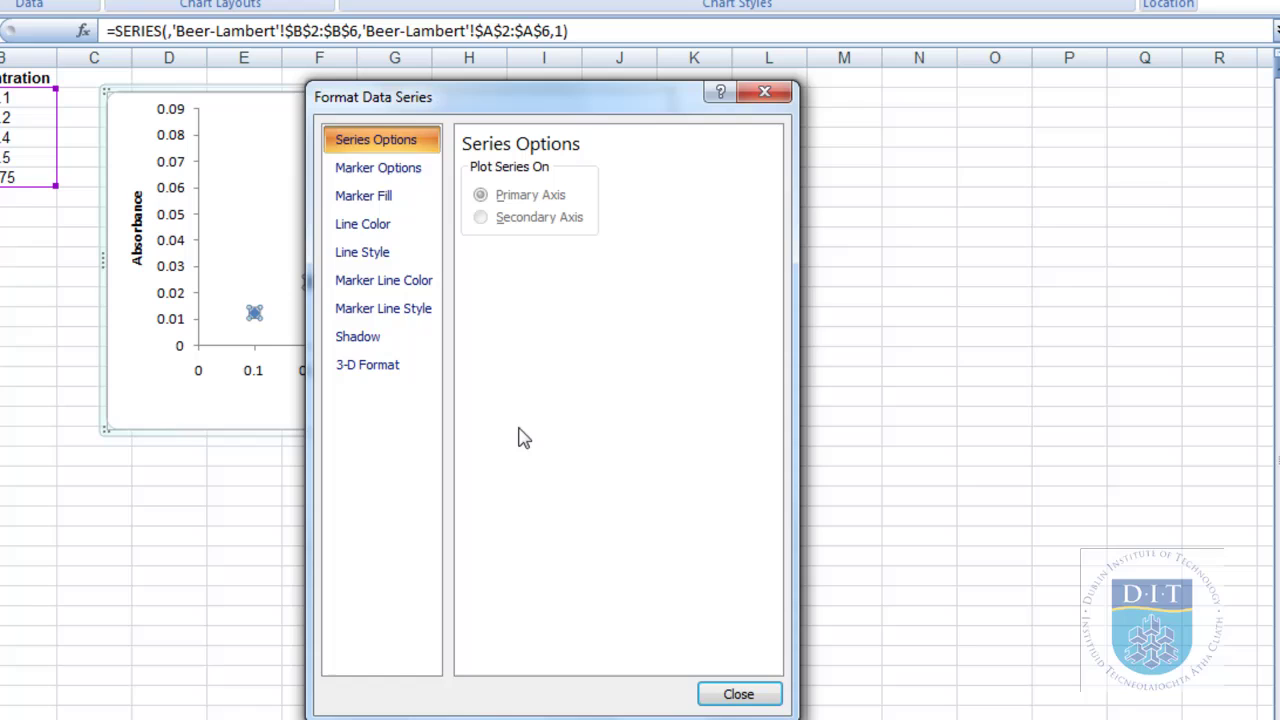
pyautogui.click(386, 174)
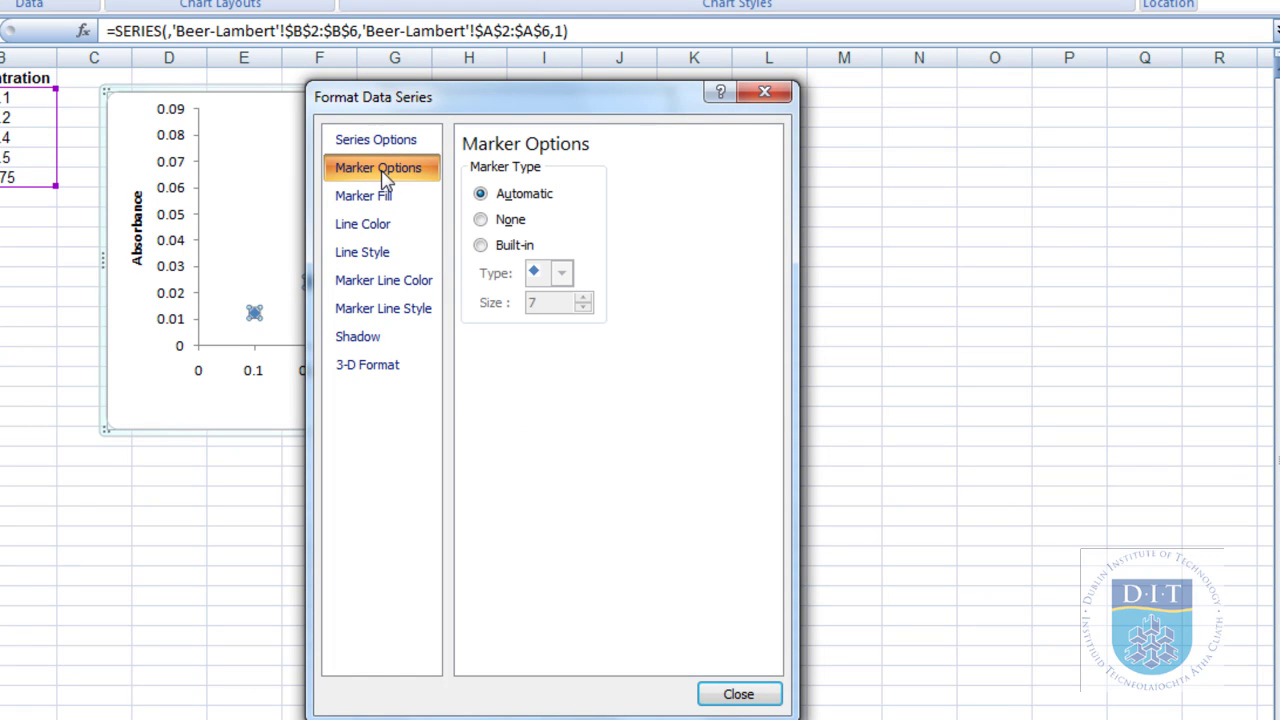
pyautogui.click(505, 247)
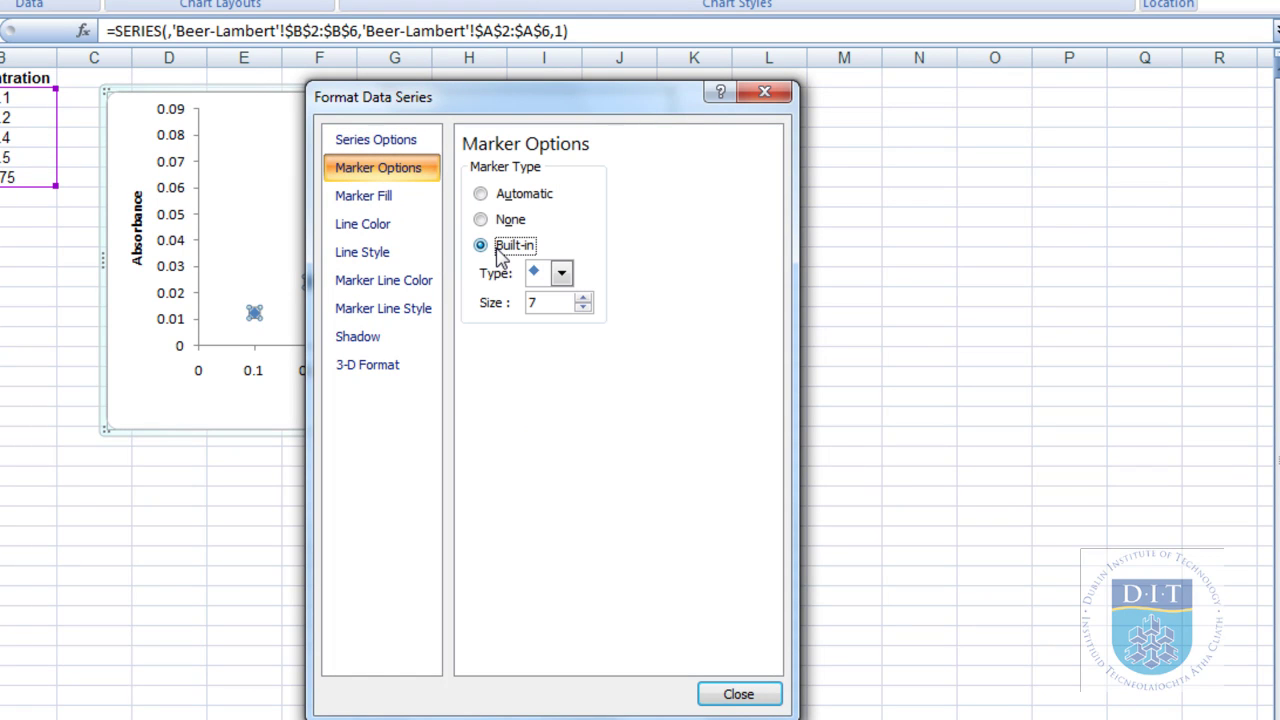
pyautogui.click(563, 276)
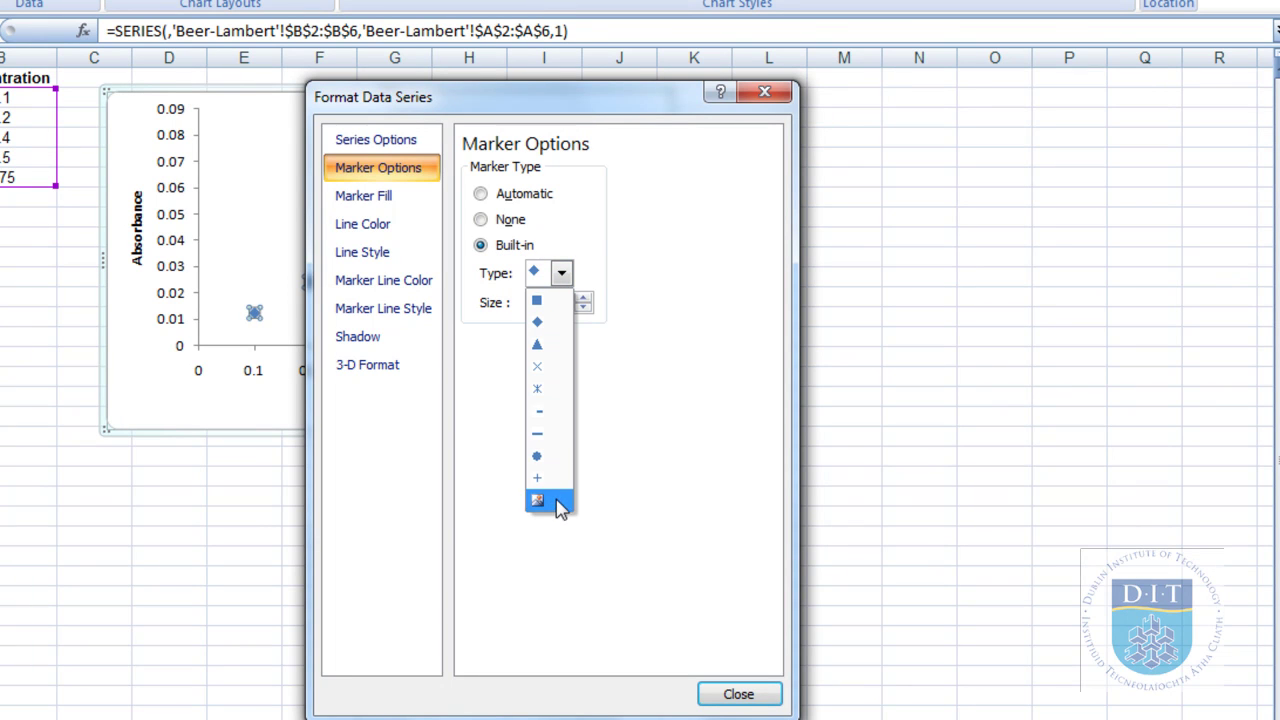
pyautogui.click(550, 322)
pyautogui.click(389, 199)
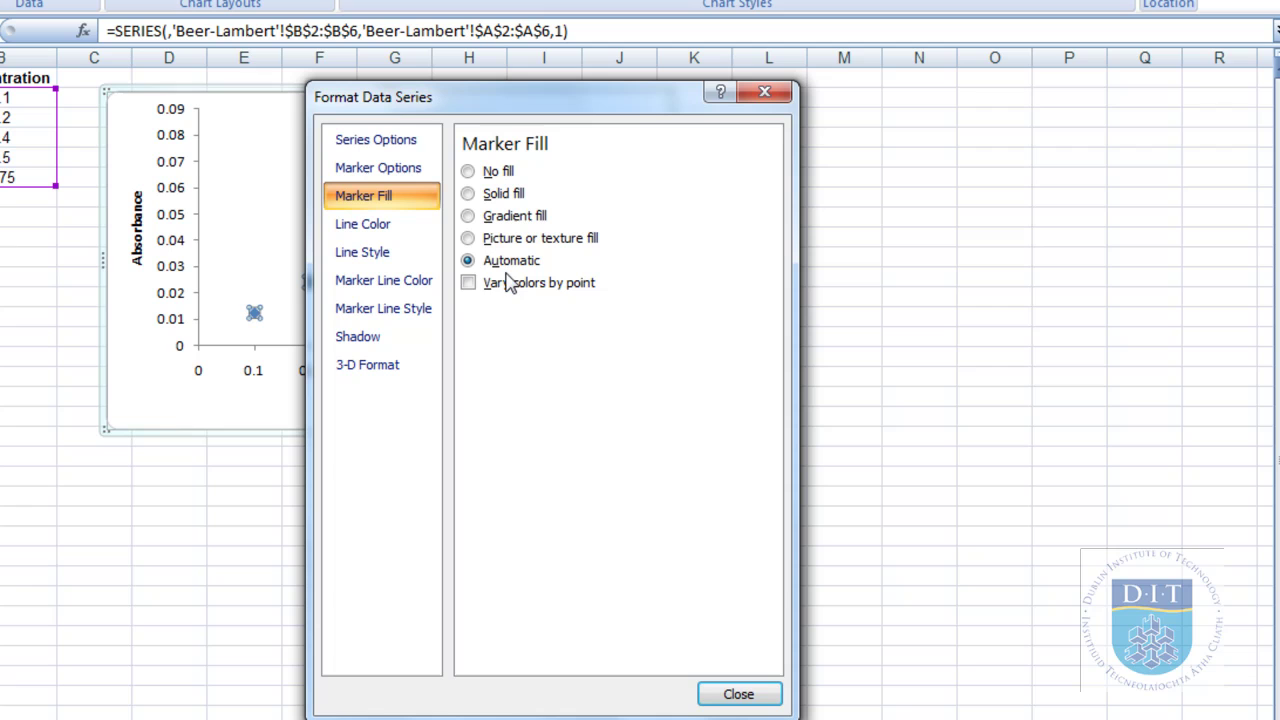
pyautogui.click(475, 195)
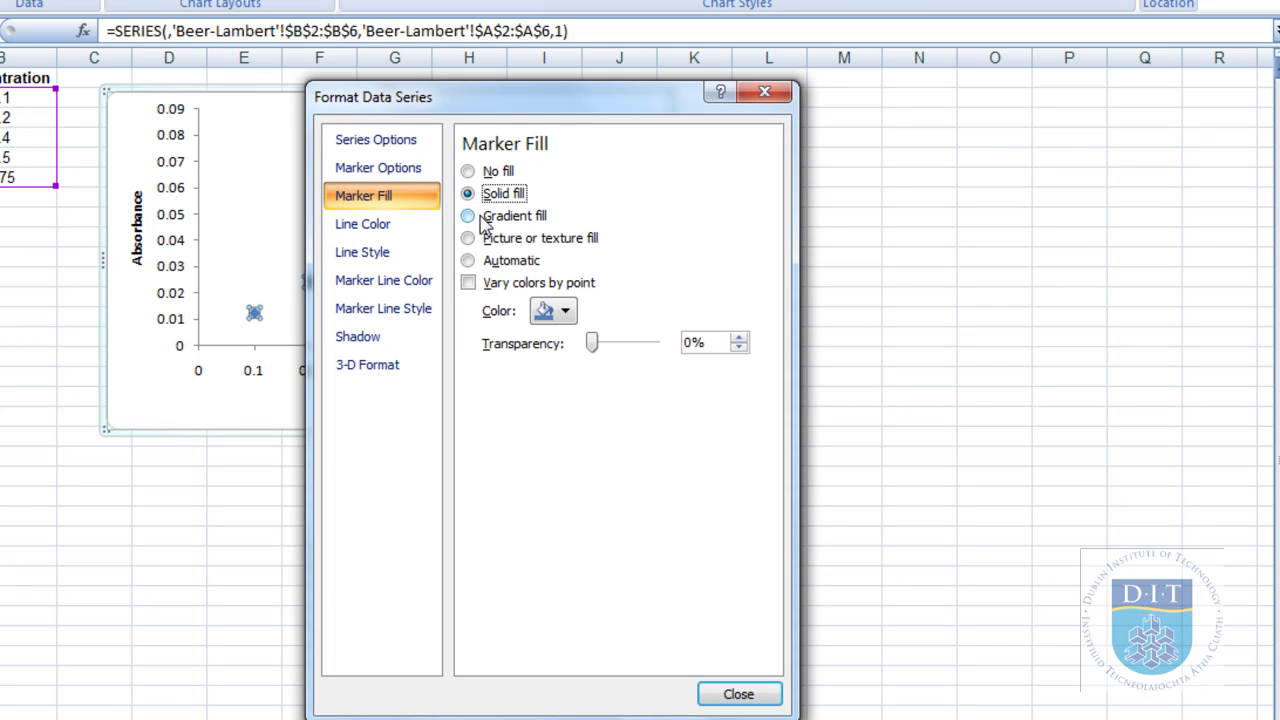
pyautogui.click(563, 312)
pyautogui.click(559, 361)
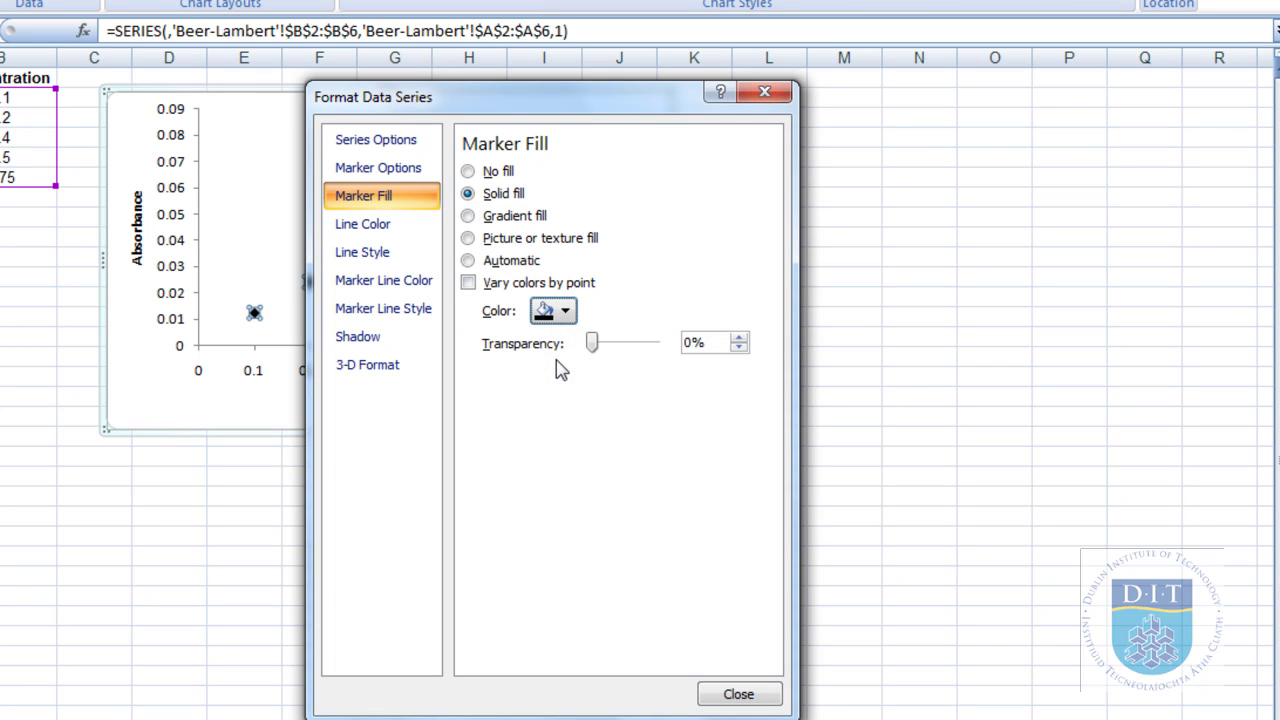
# Give the diamond markers a solid black outline and close Format Data Series
pyautogui.click(385, 226)
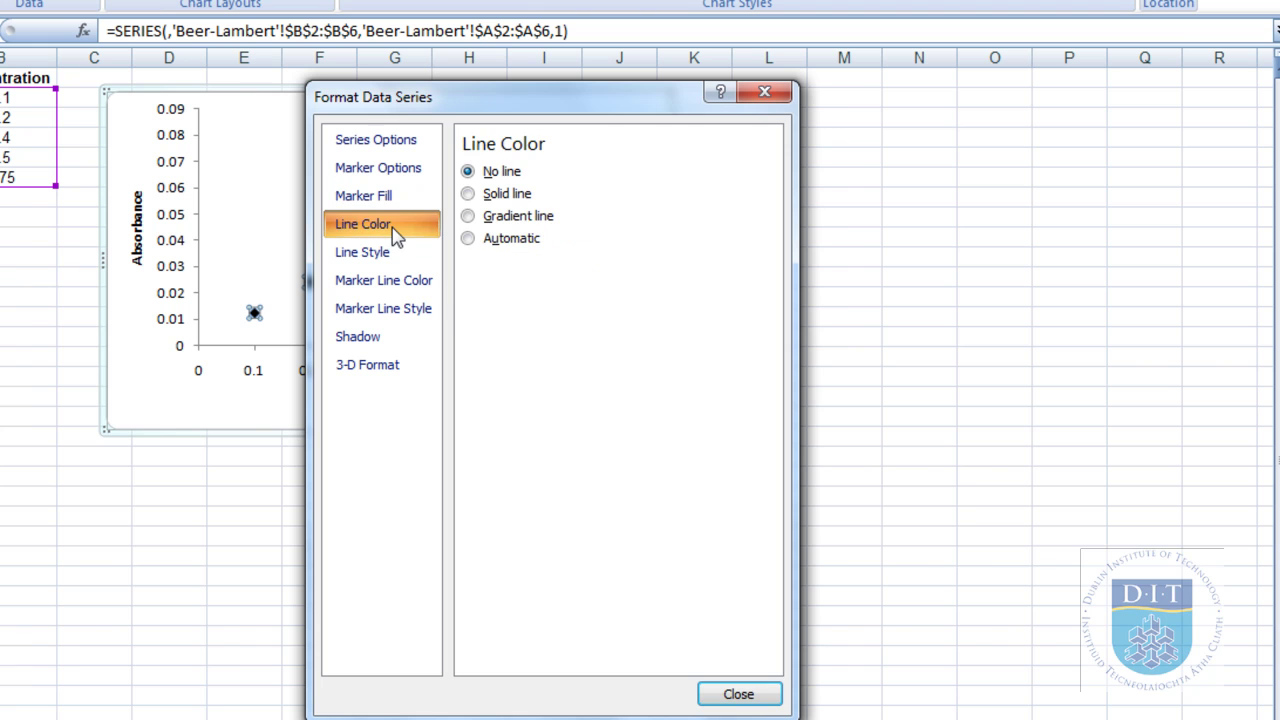
pyautogui.click(393, 254)
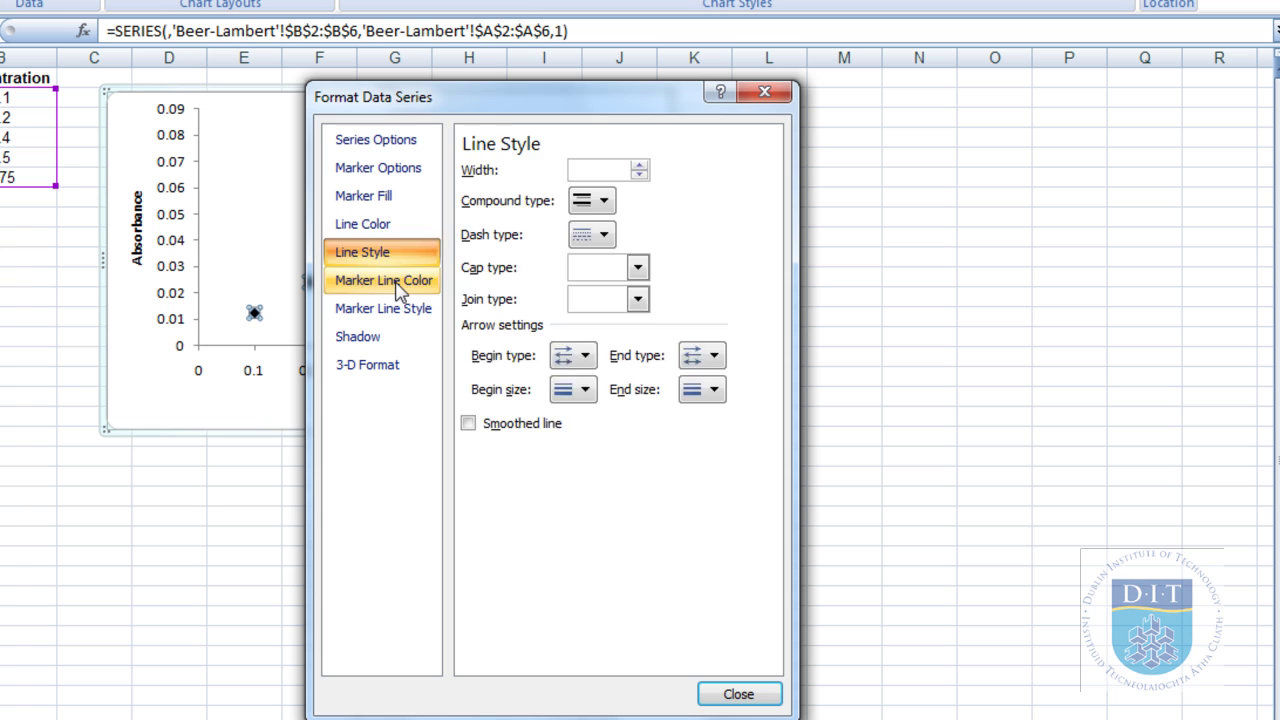
pyautogui.click(398, 282)
pyautogui.click(500, 195)
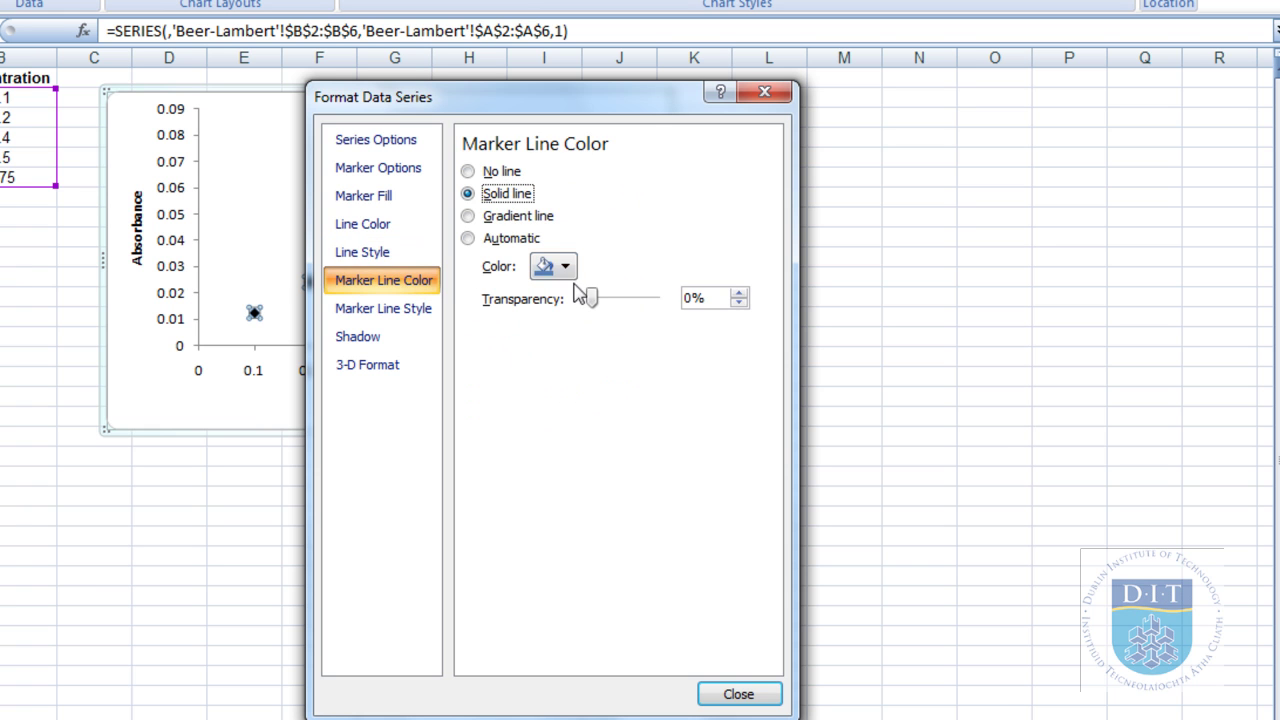
pyautogui.click(564, 266)
pyautogui.click(563, 320)
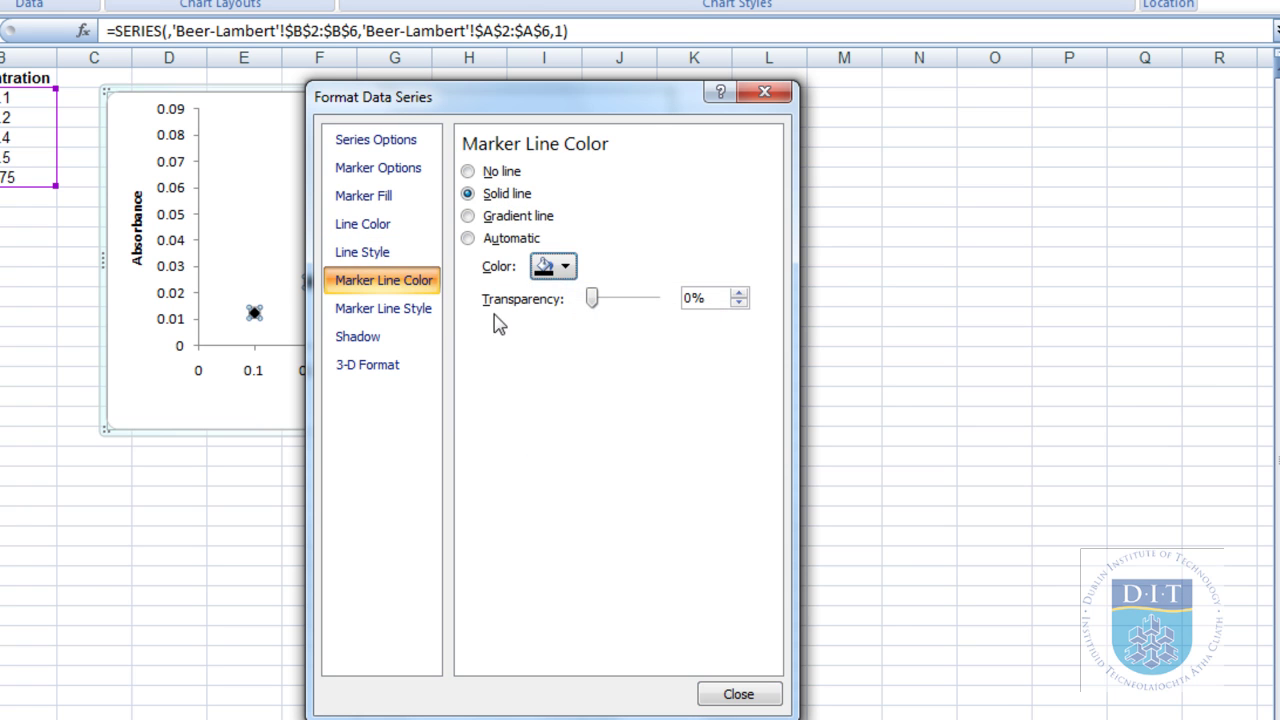
pyautogui.click(428, 318)
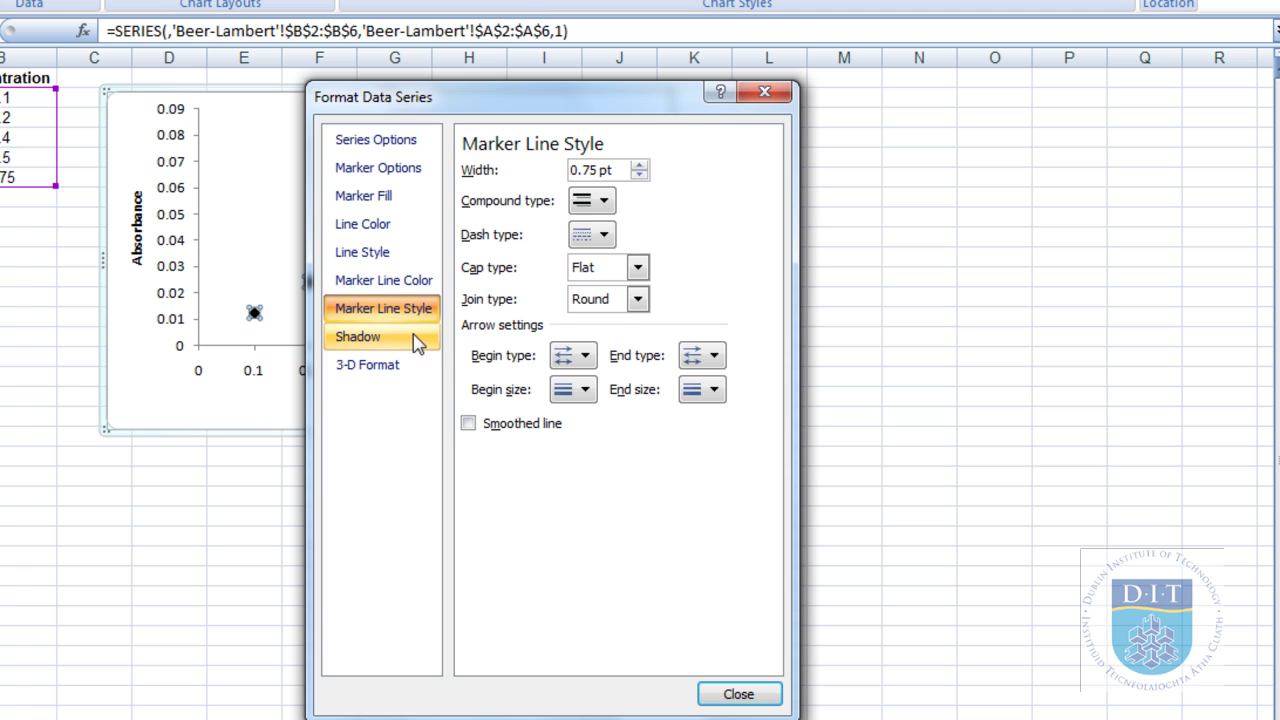
pyautogui.click(418, 340)
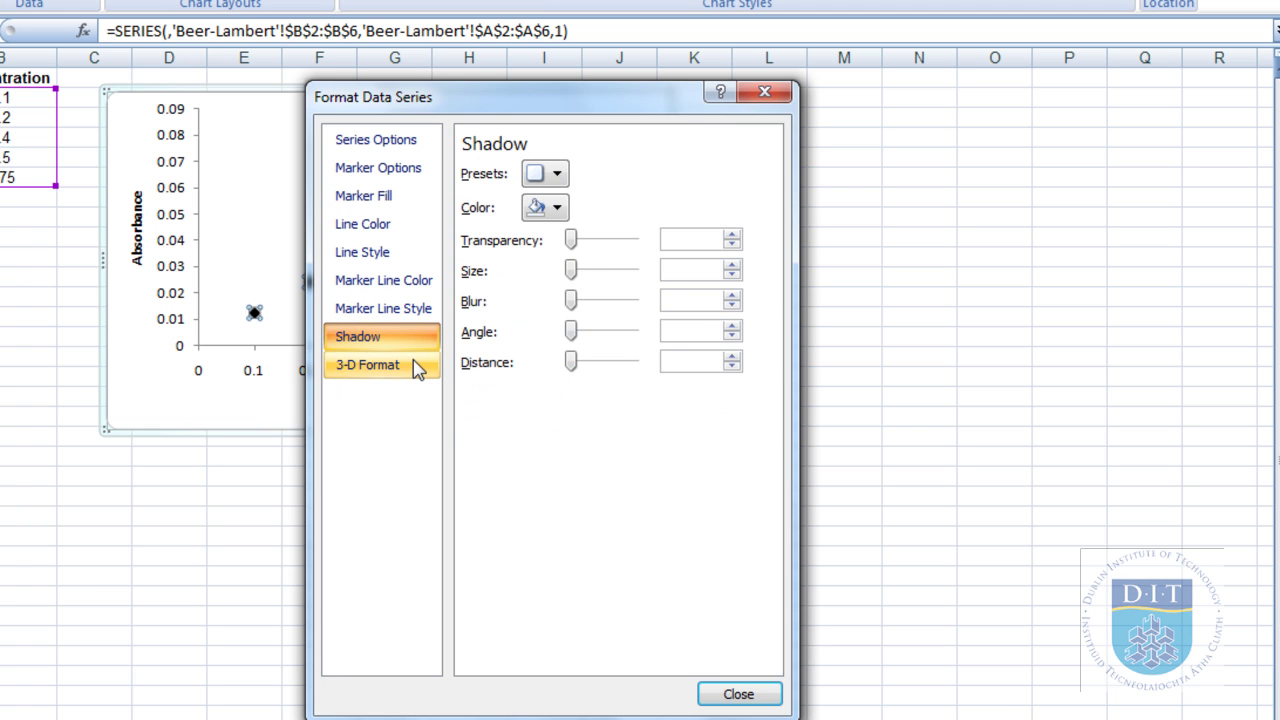
pyautogui.click(419, 365)
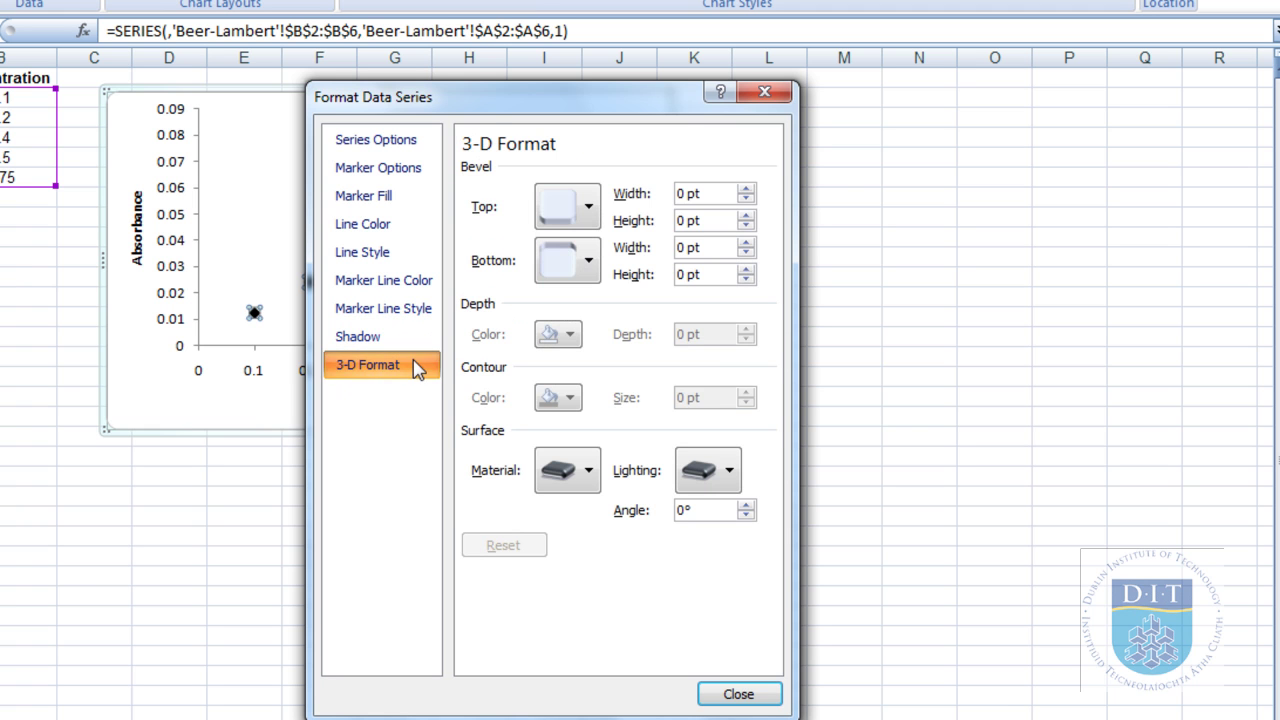
pyautogui.click(723, 697)
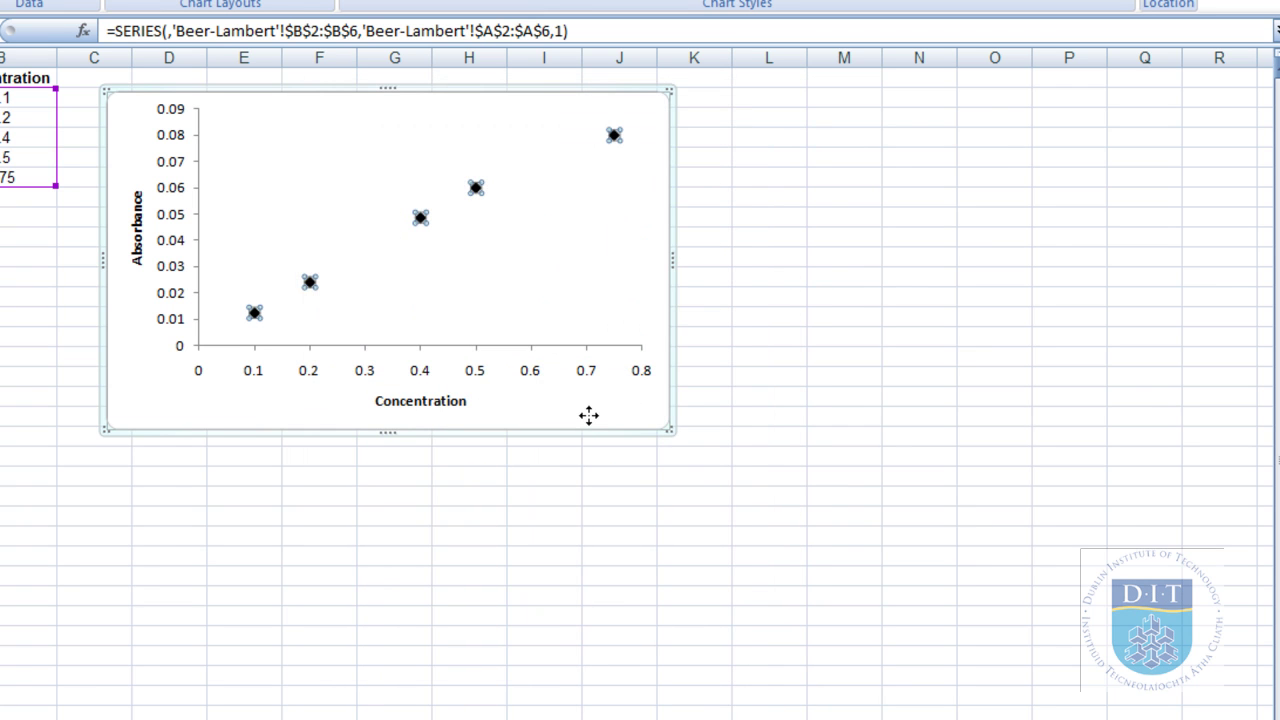
# Deselect the data series, leaving the temperature and rate-constant table in view
pyautogui.click(588, 415)
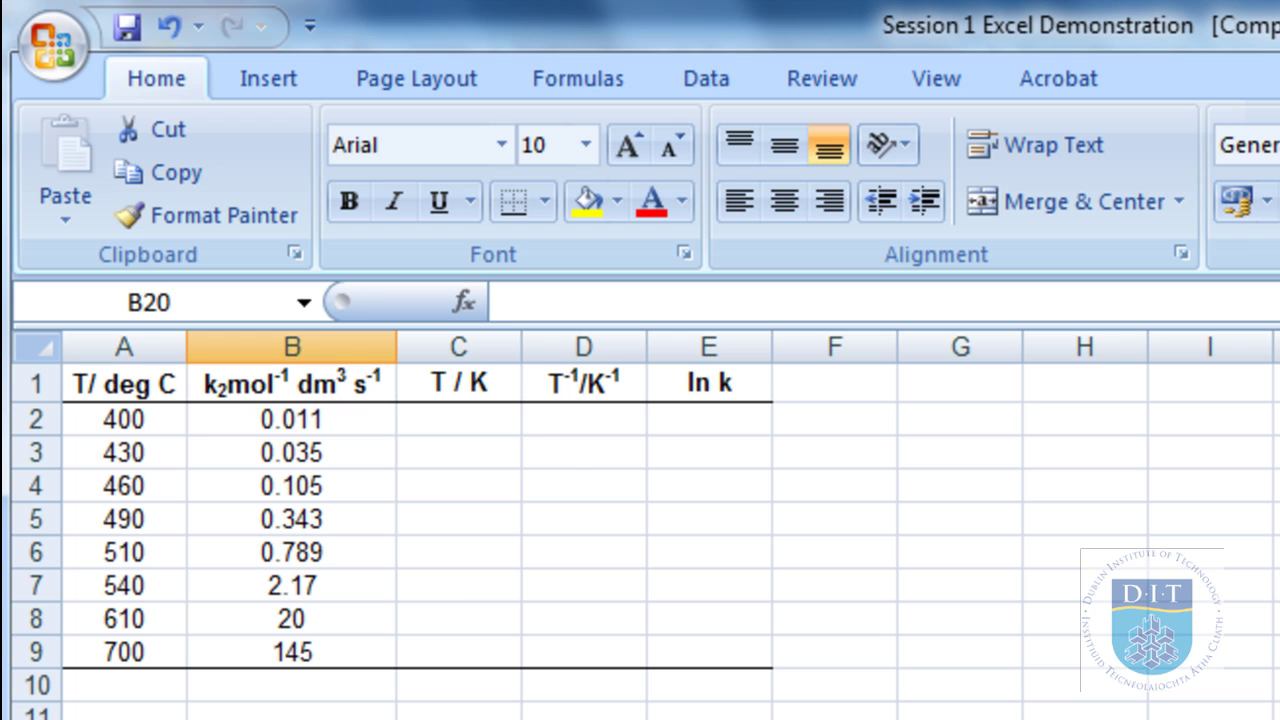
# Enter =A2+273 in C2 for kelvin and =1/C2 in D2 for reciprocal temperature
pyautogui.click(491, 418)
pyautogui.write('=')
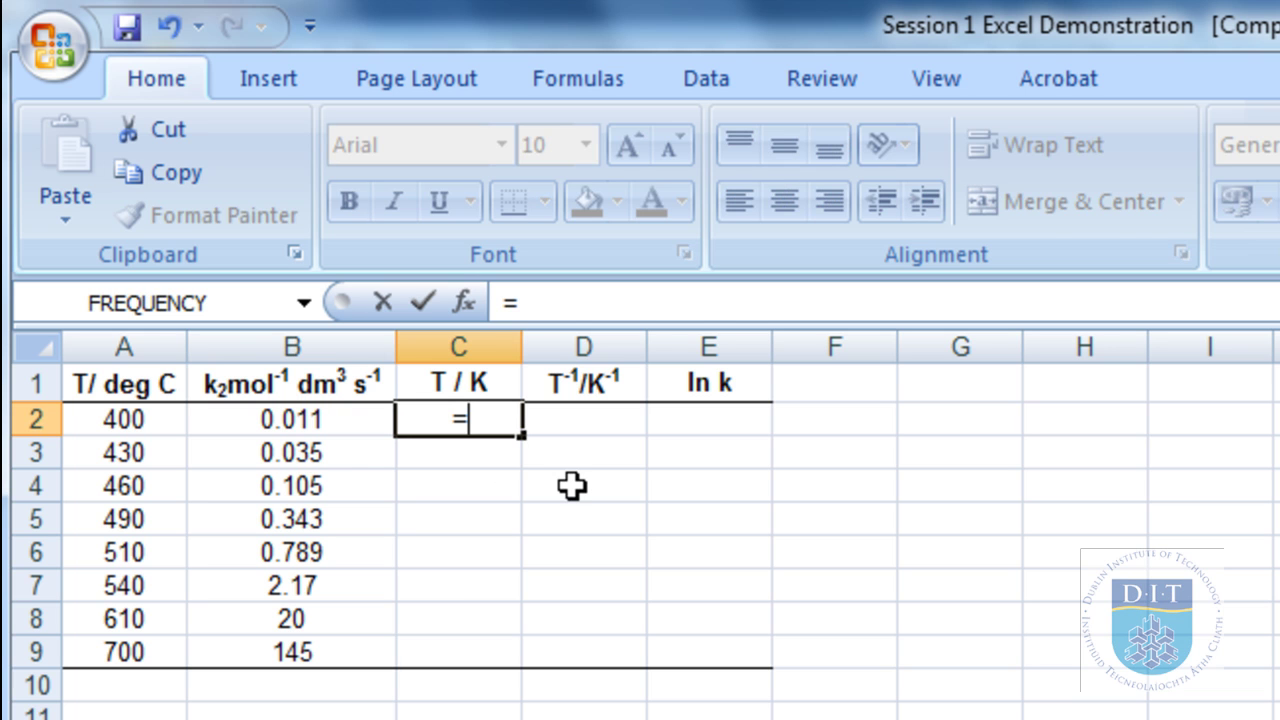
pyautogui.click(135, 421)
pyautogui.write('+')
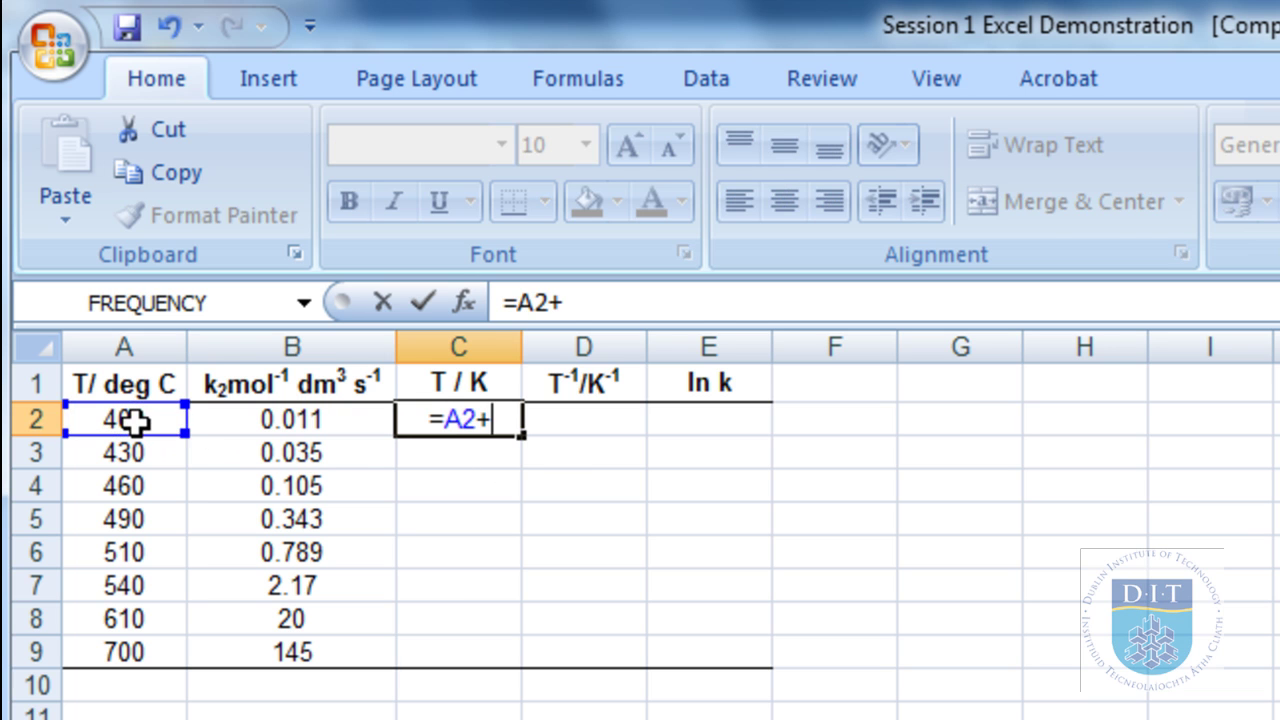
pyautogui.write('273')
pyautogui.press('Return')
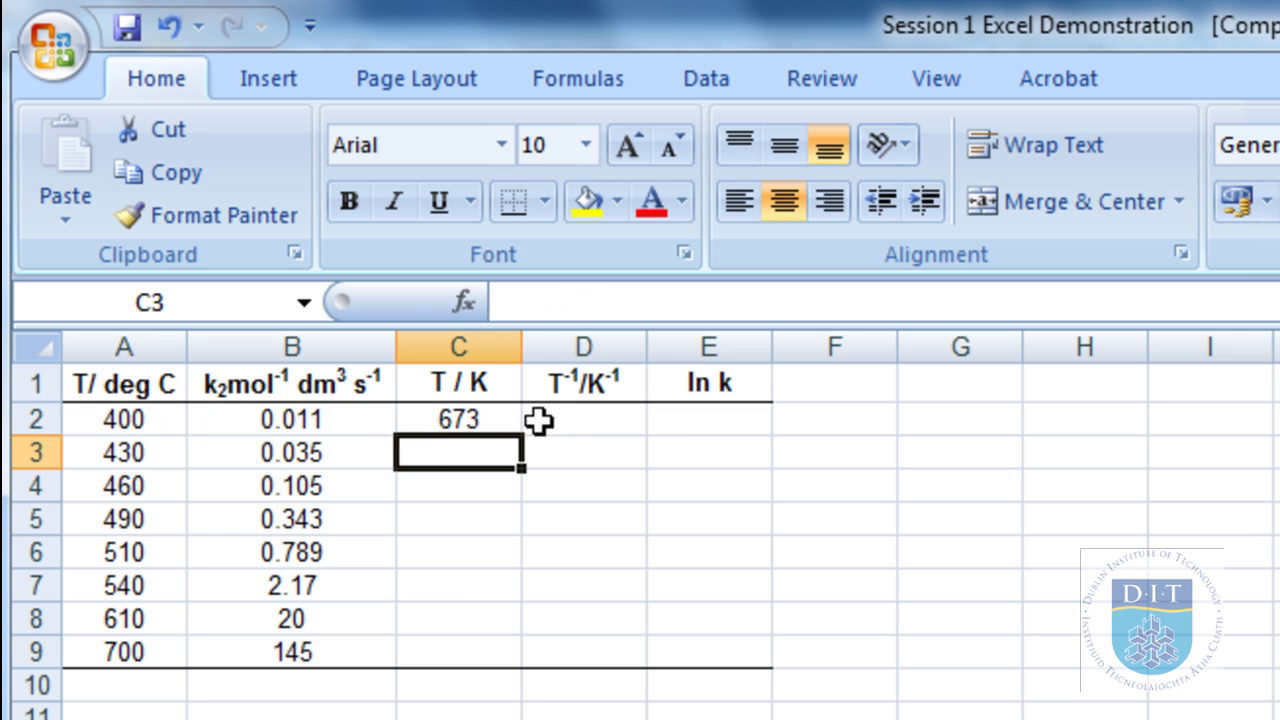
pyautogui.click(567, 419)
pyautogui.write('=1/')
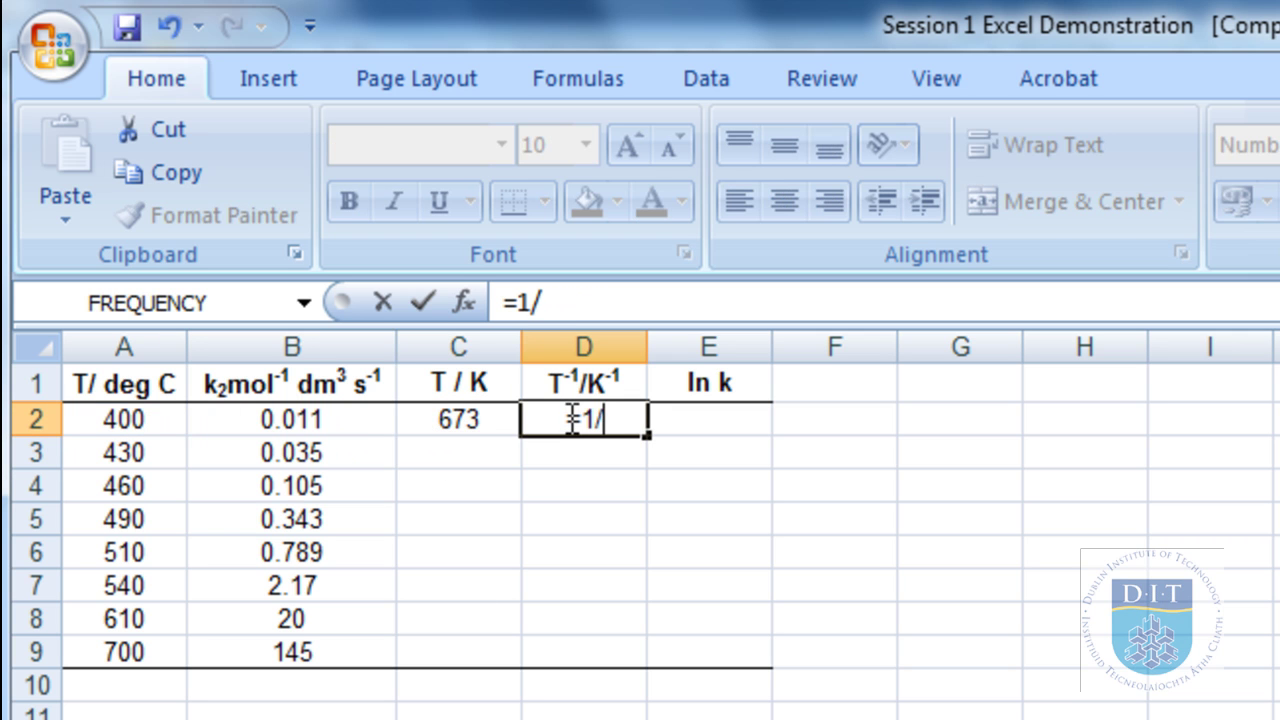
pyautogui.click(480, 416)
pyautogui.press('Return')
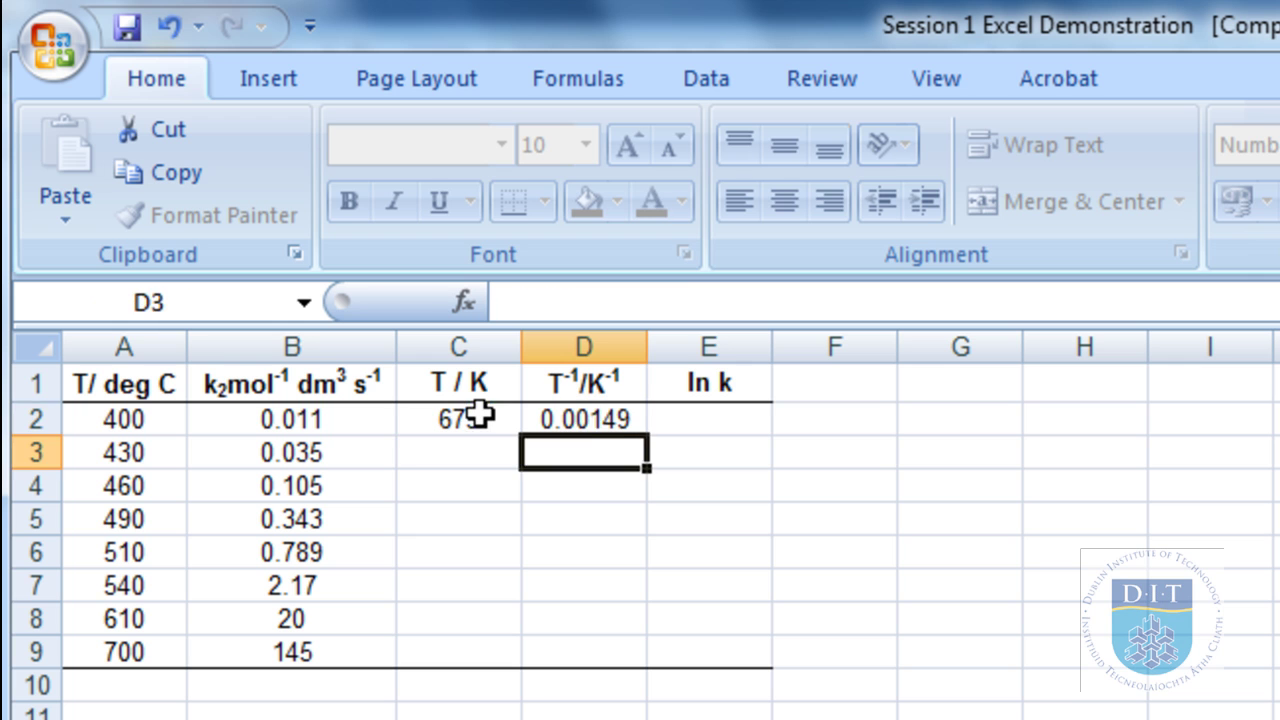
# Enter =ln(B2) in E2 and fill C2:E2 down through row 9
pyautogui.click(712, 414)
pyautogui.write('-=')
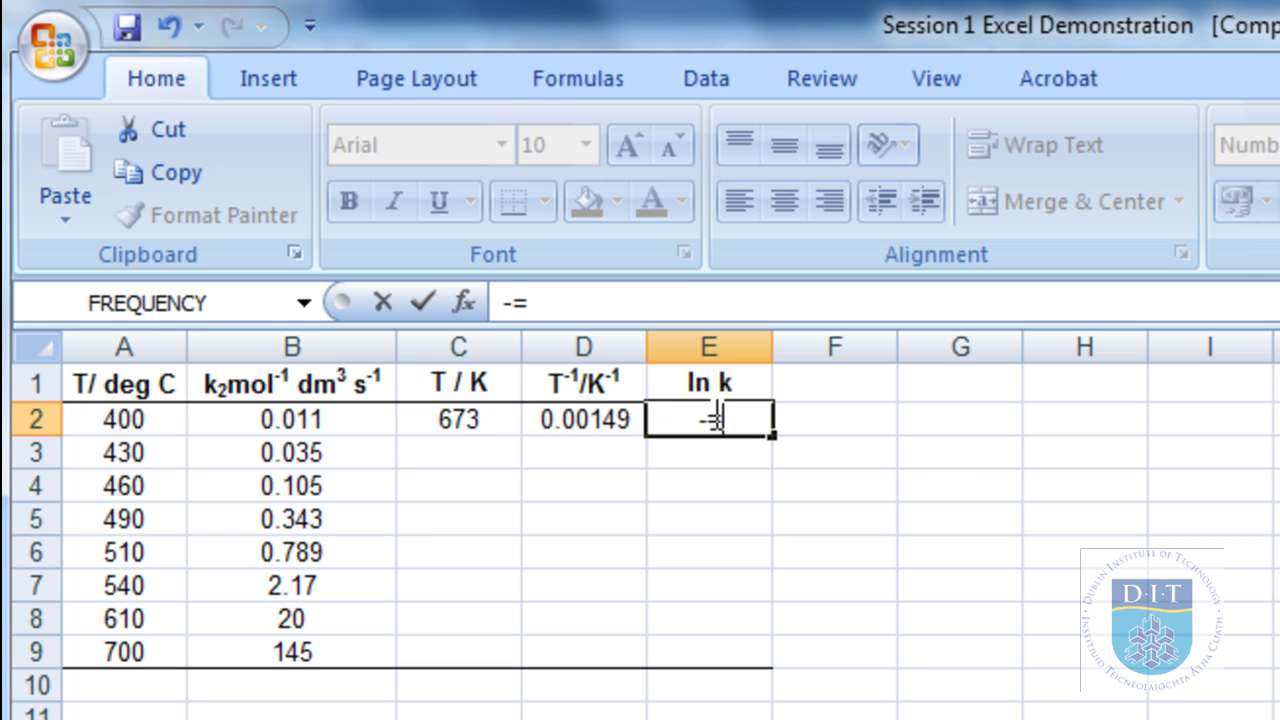
pyautogui.press('BackSpace')
pyautogui.press('BackSpace')
pyautogui.write('=l')
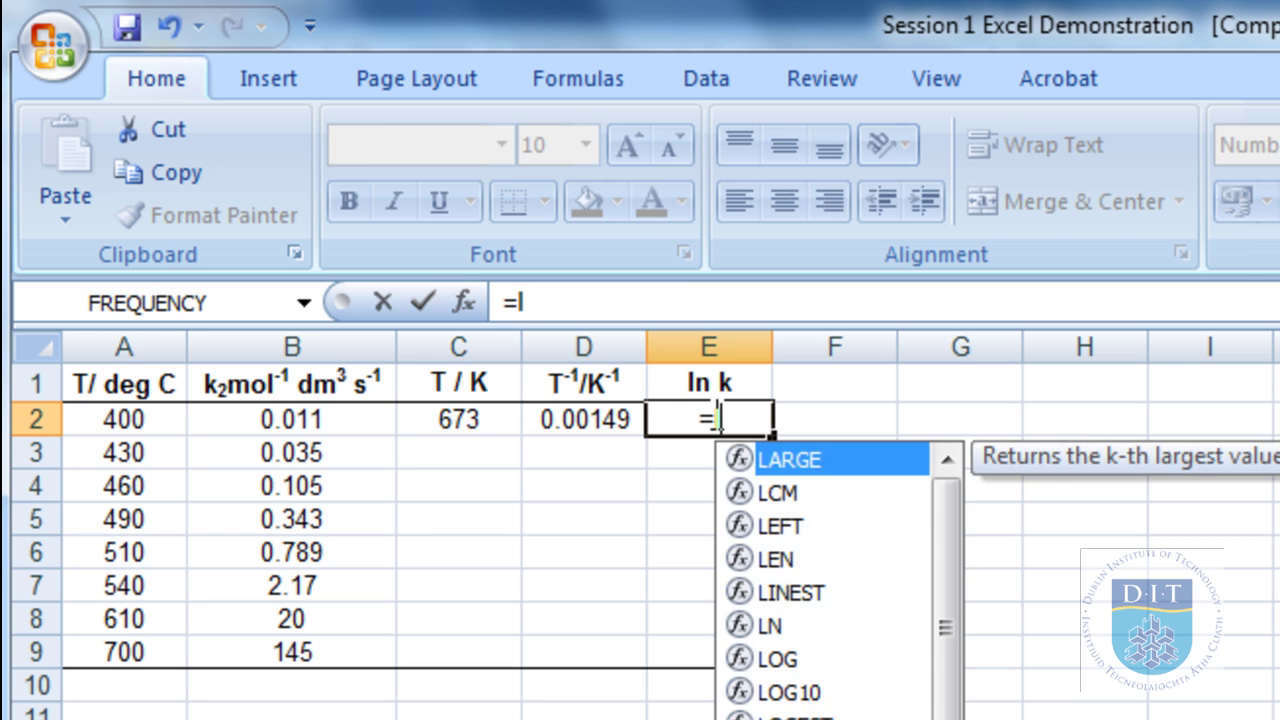
pyautogui.write('n(')
pyautogui.click(363, 422)
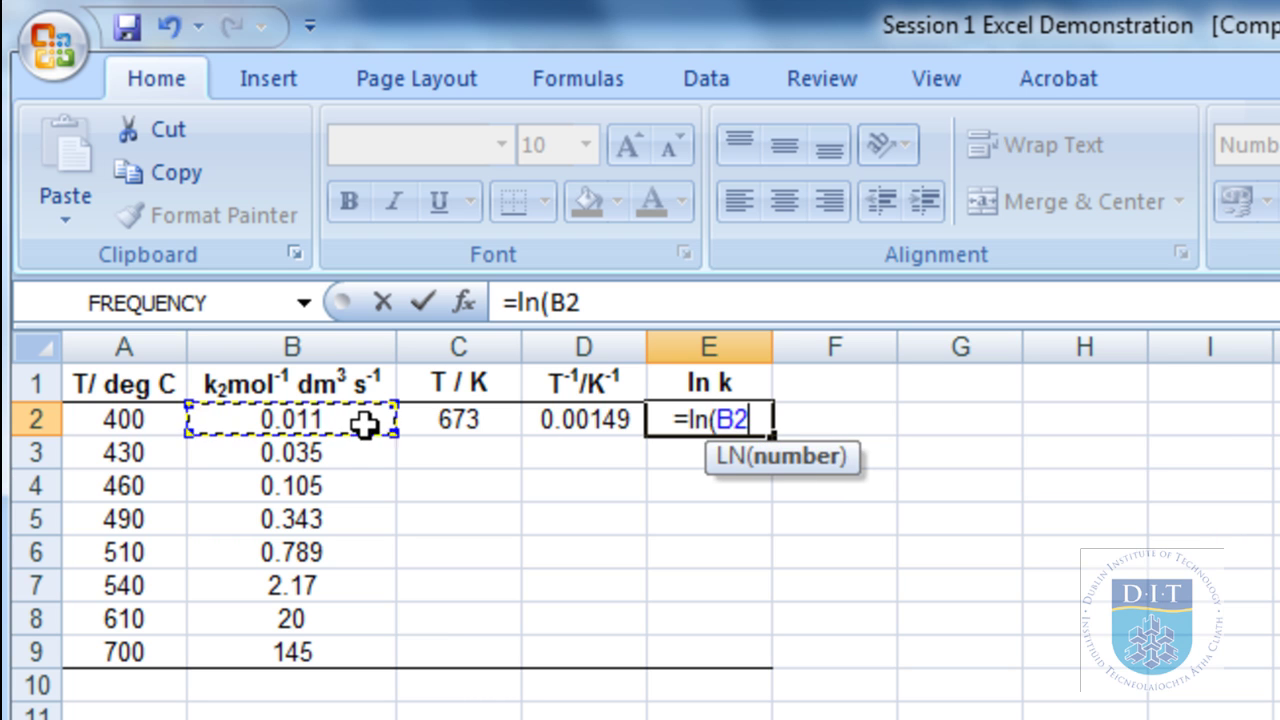
pyautogui.press('Return')
pyautogui.moveTo(422, 420); pyautogui.dragTo(770, 668)
pyautogui.click(709, 719)
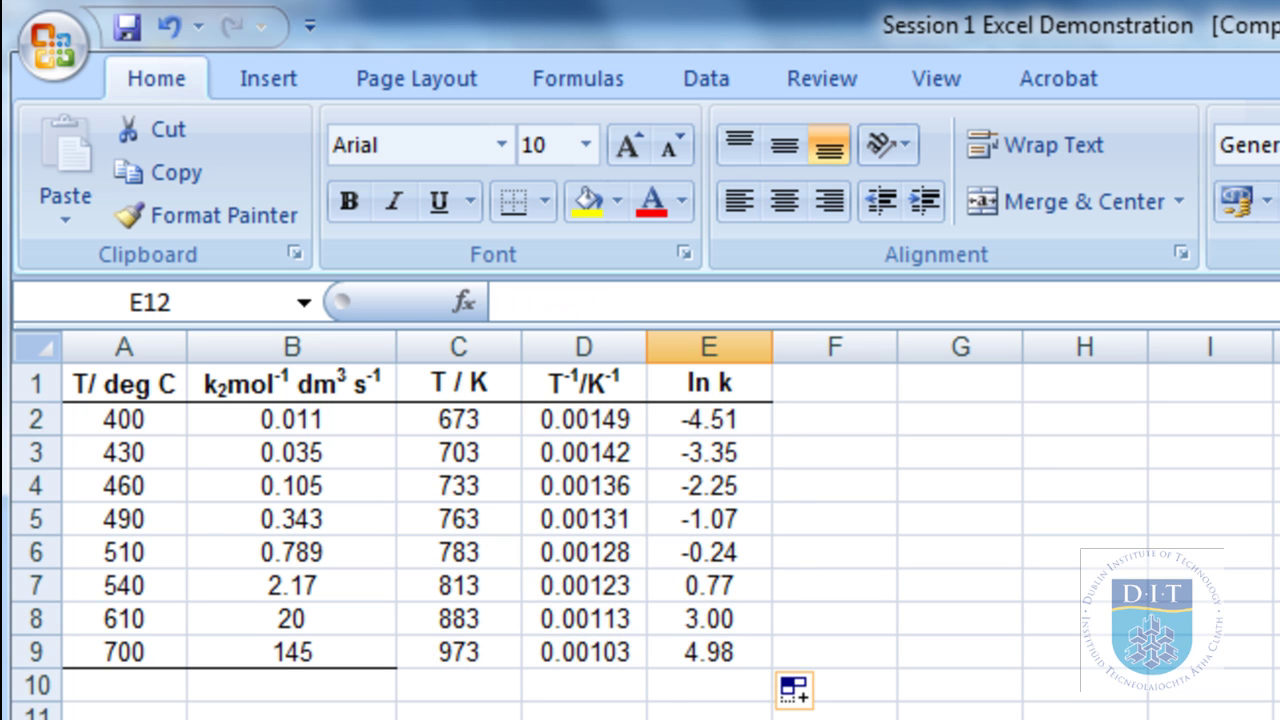
pyautogui.moveTo(729, 651); pyautogui.dragTo(666, 640)
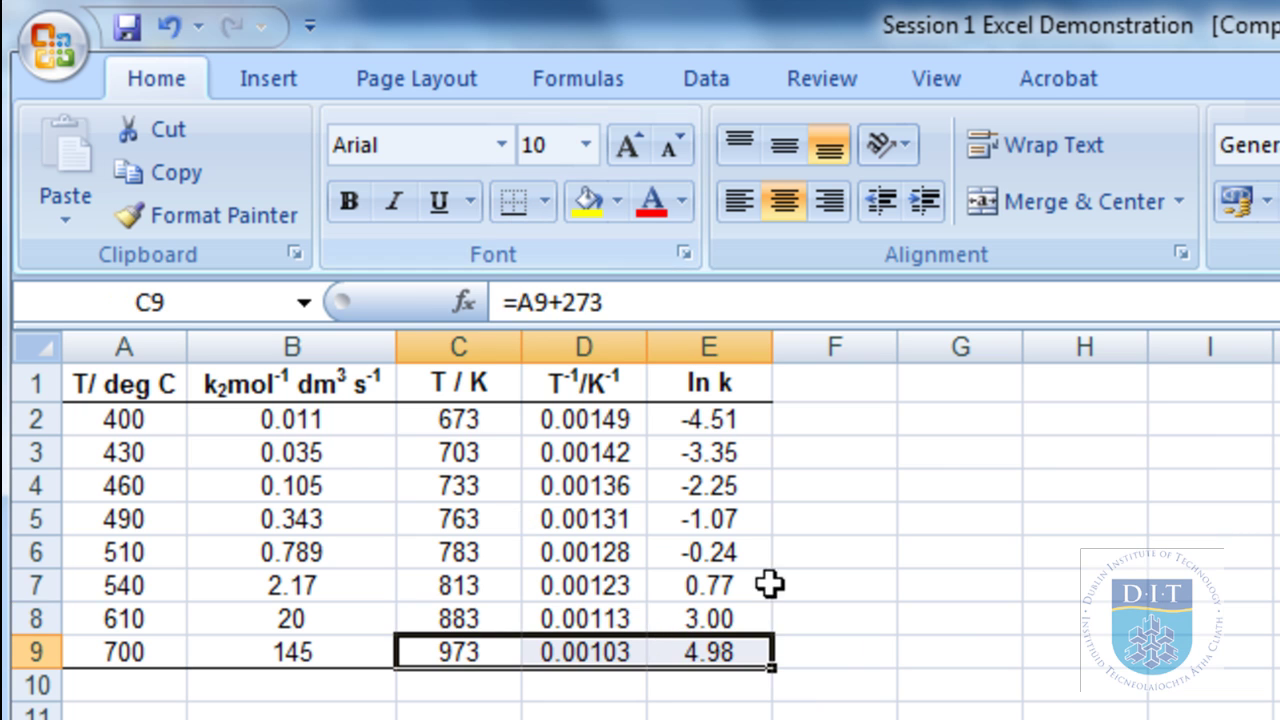
# Insert a new markers-only scatter chart from an empty cell
pyautogui.click(1005, 600)
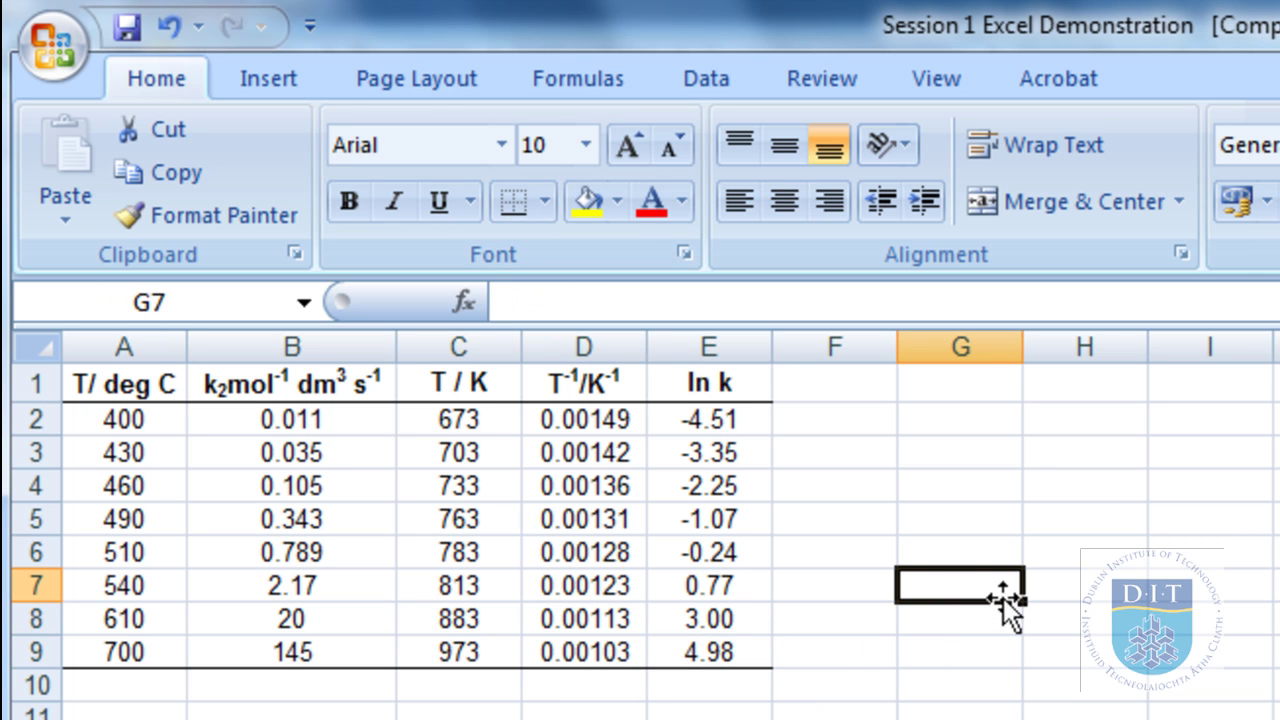
pyautogui.click(266, 90)
pyautogui.click(1058, 200)
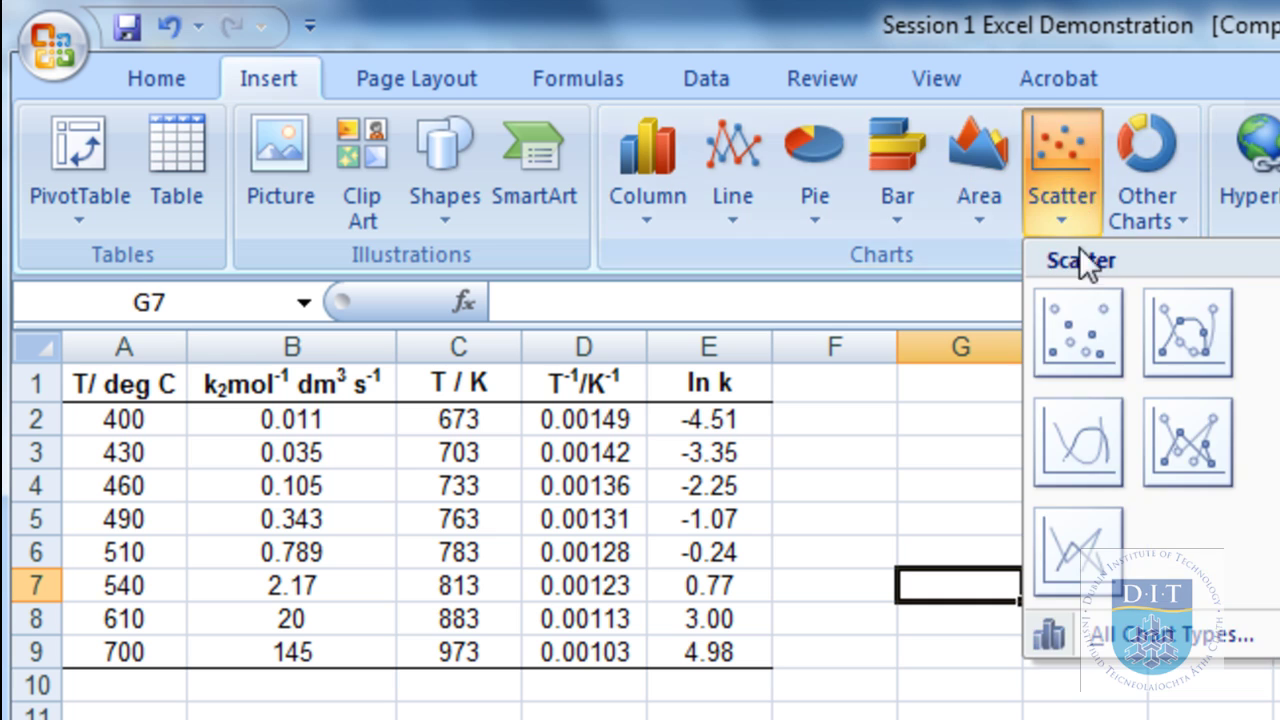
pyautogui.click(1083, 330)
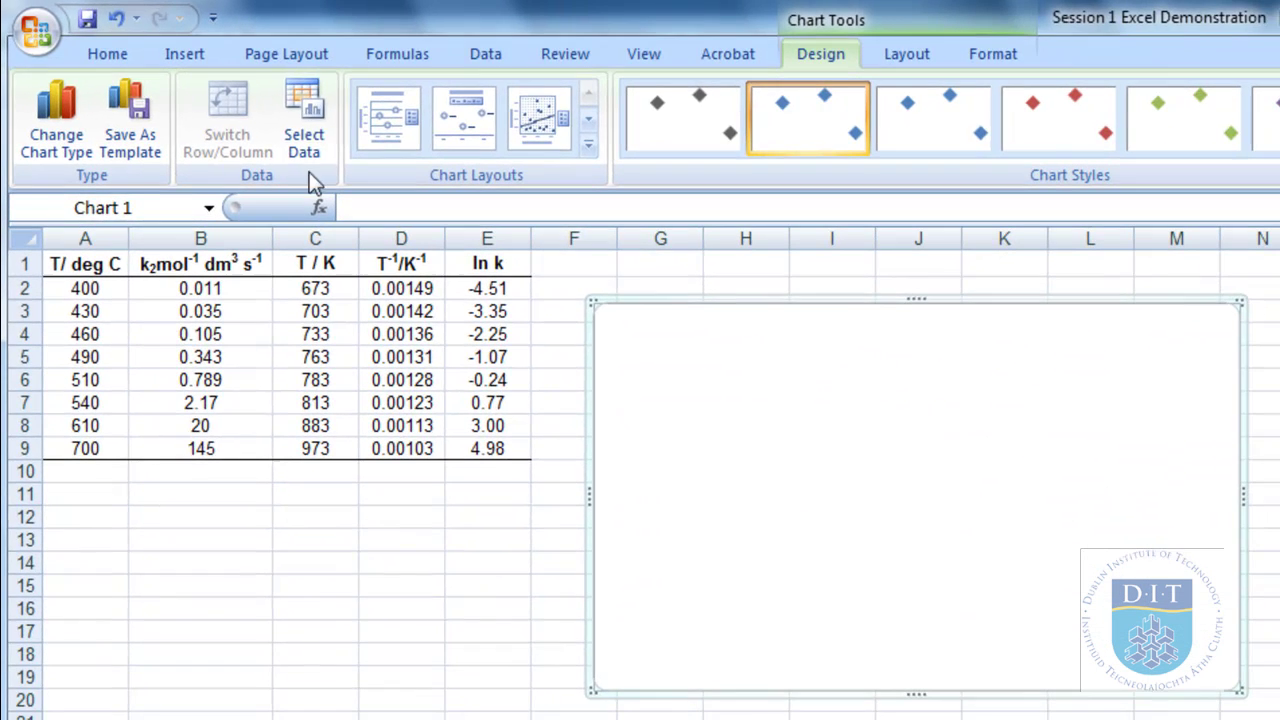
# Add Series1 with x values D2:D9 (1/T) and y values E2:E9 (ln k)
pyautogui.click(439, 165)
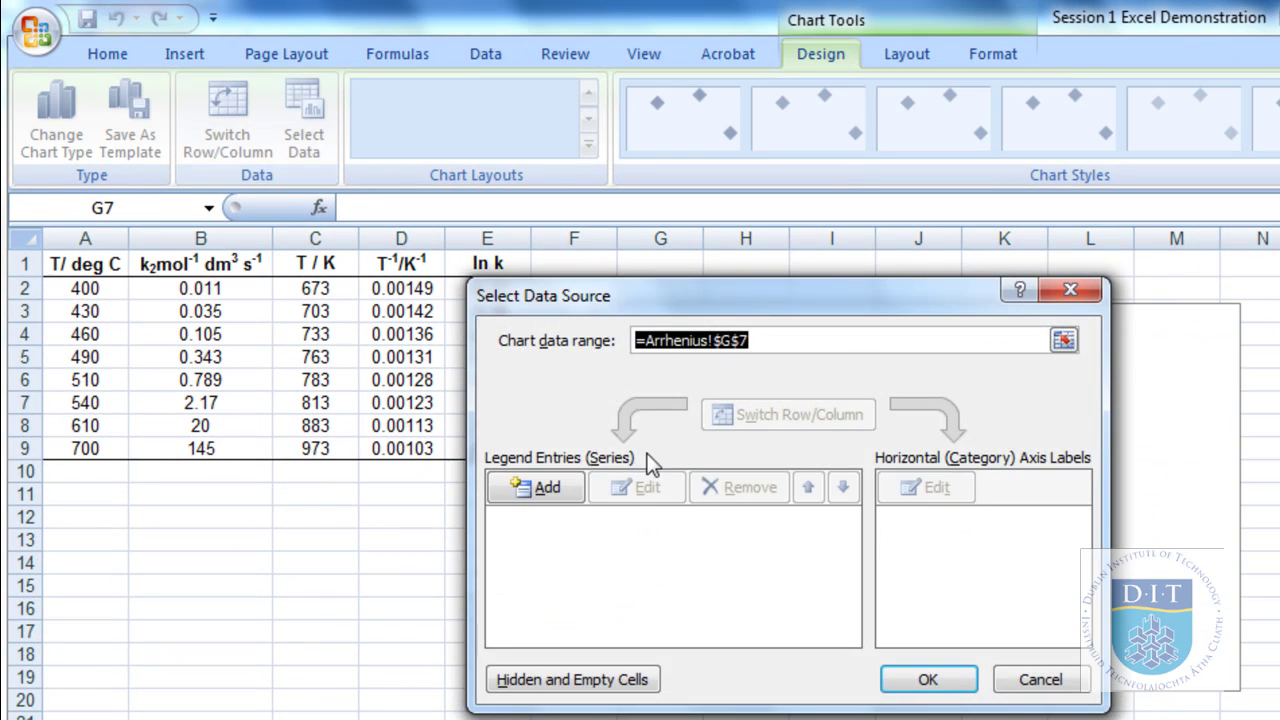
pyautogui.click(530, 492)
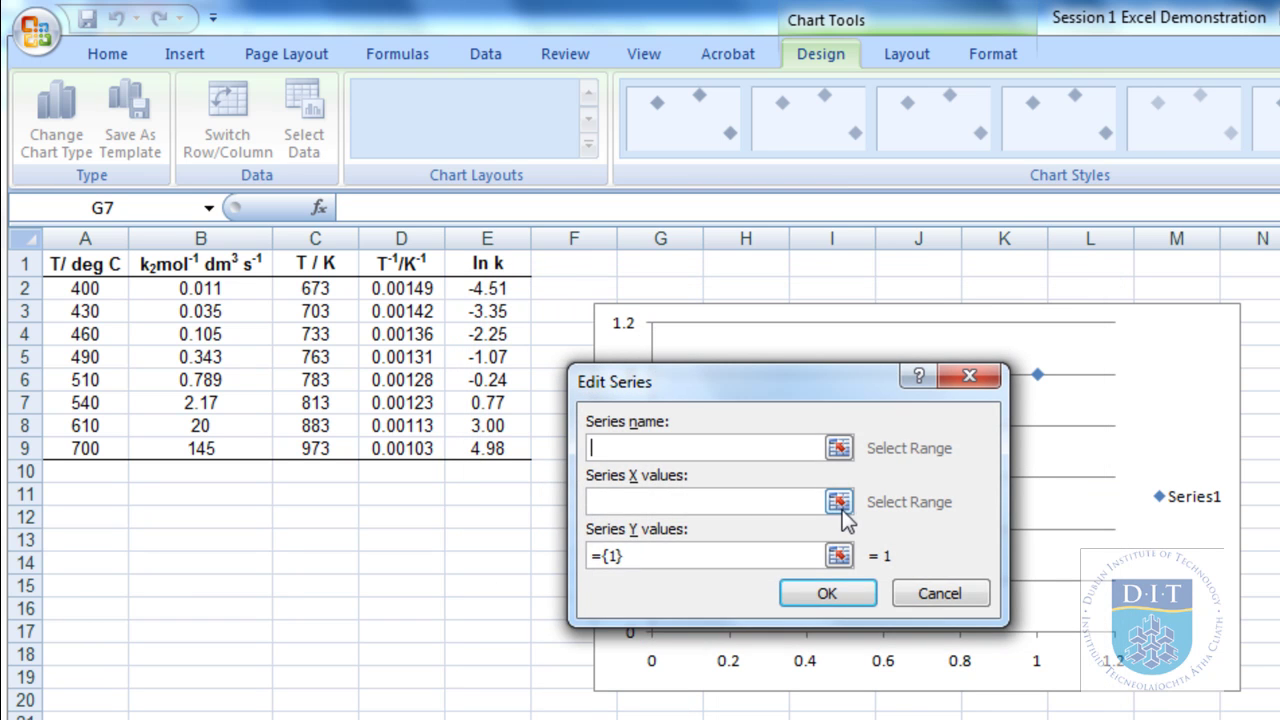
pyautogui.click(838, 502)
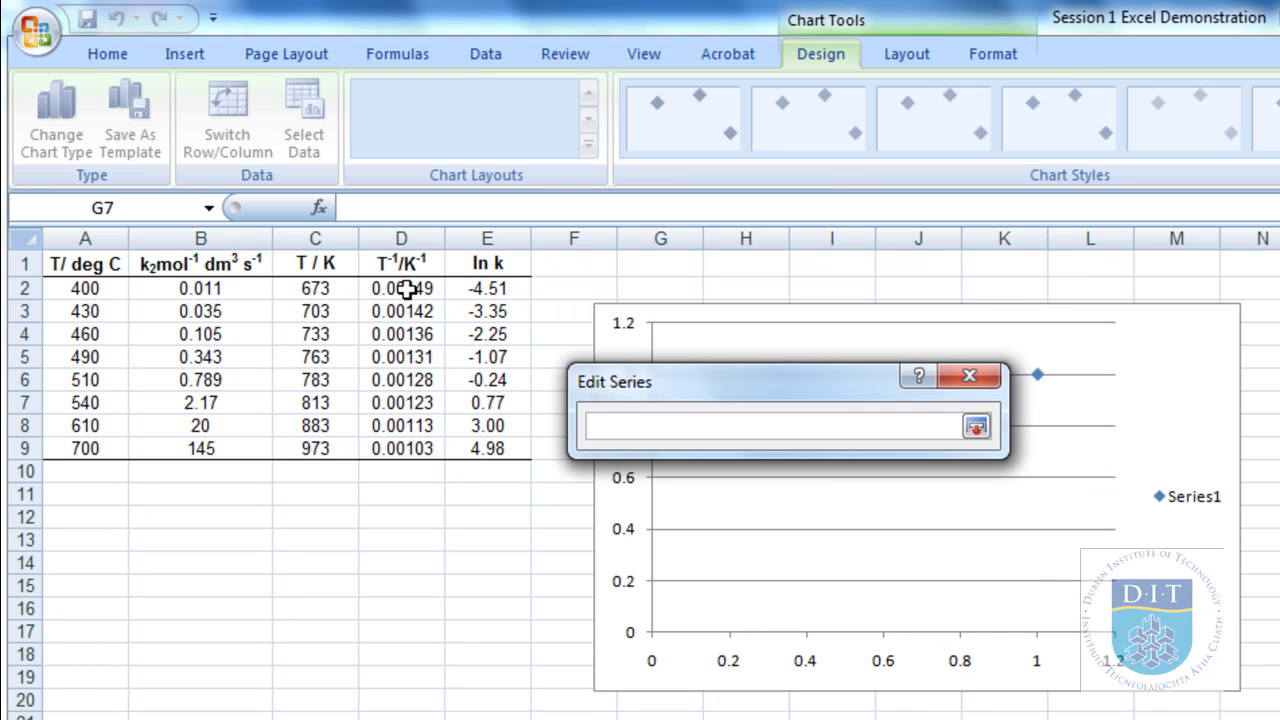
pyautogui.moveTo(414, 288); pyautogui.dragTo(428, 447)
pyautogui.click(976, 427)
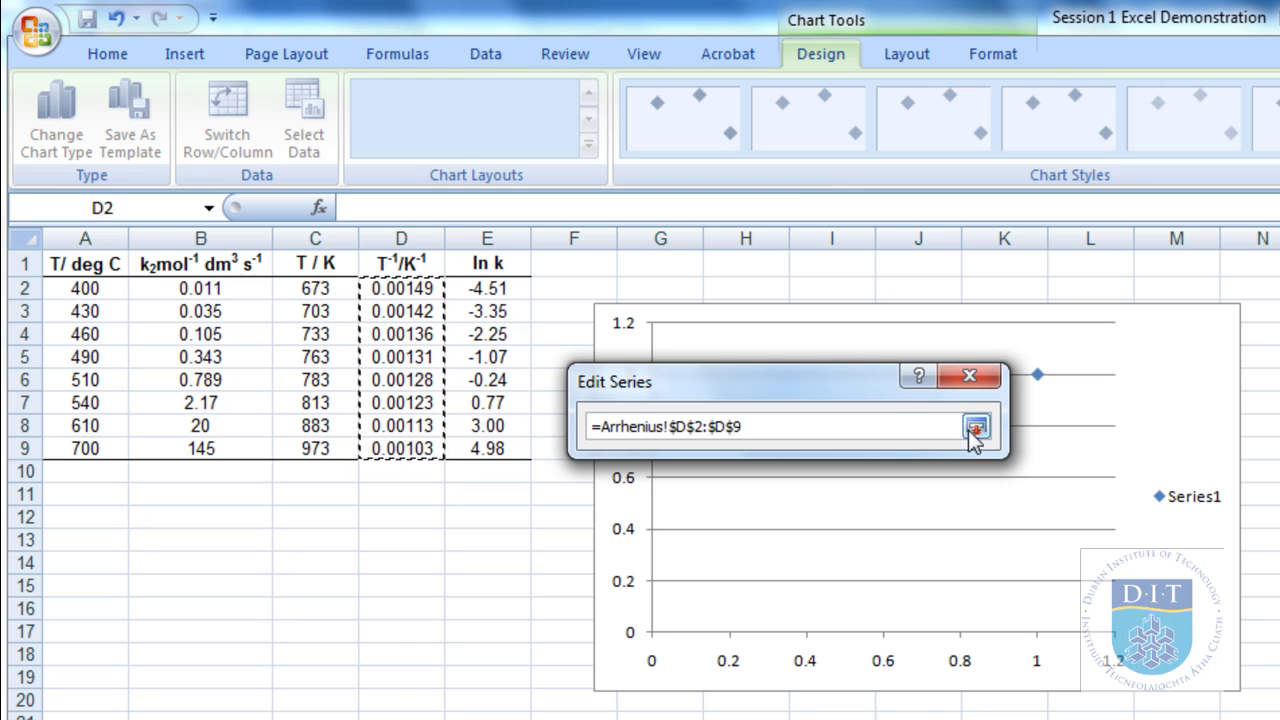
pyautogui.click(838, 556)
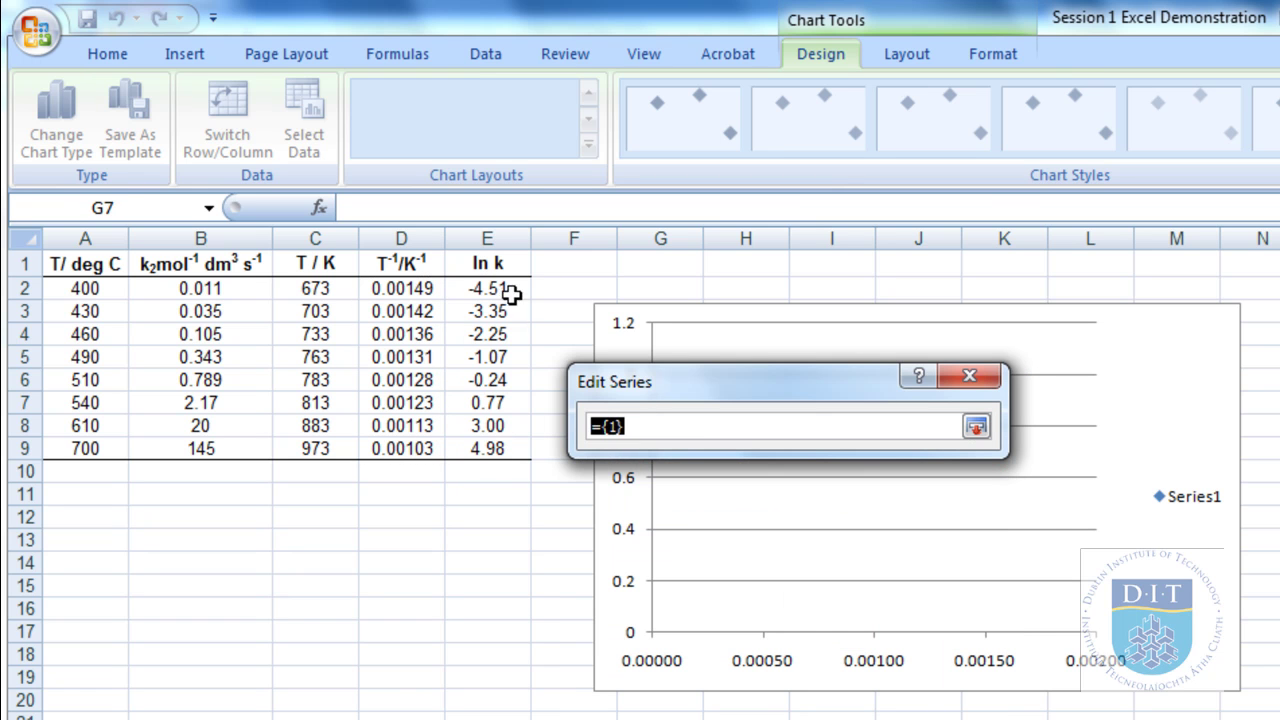
pyautogui.moveTo(490, 288); pyautogui.dragTo(490, 448)
pyautogui.click(976, 427)
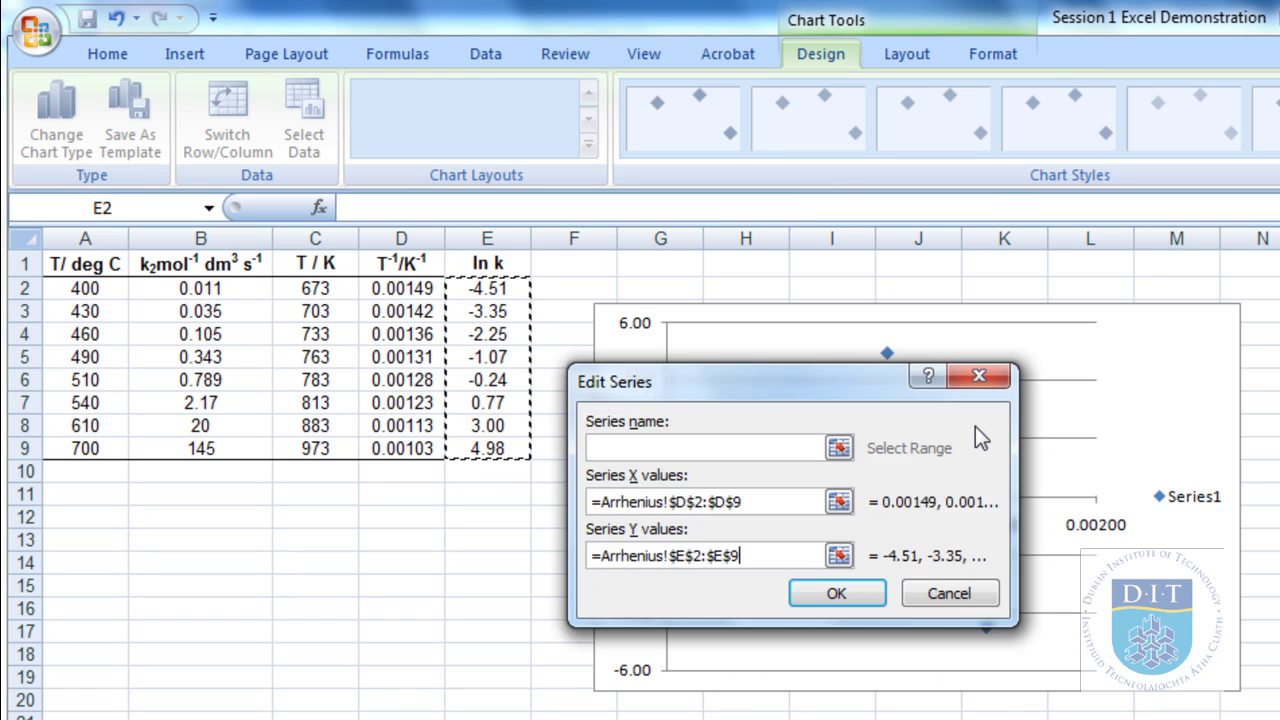
pyautogui.click(836, 594)
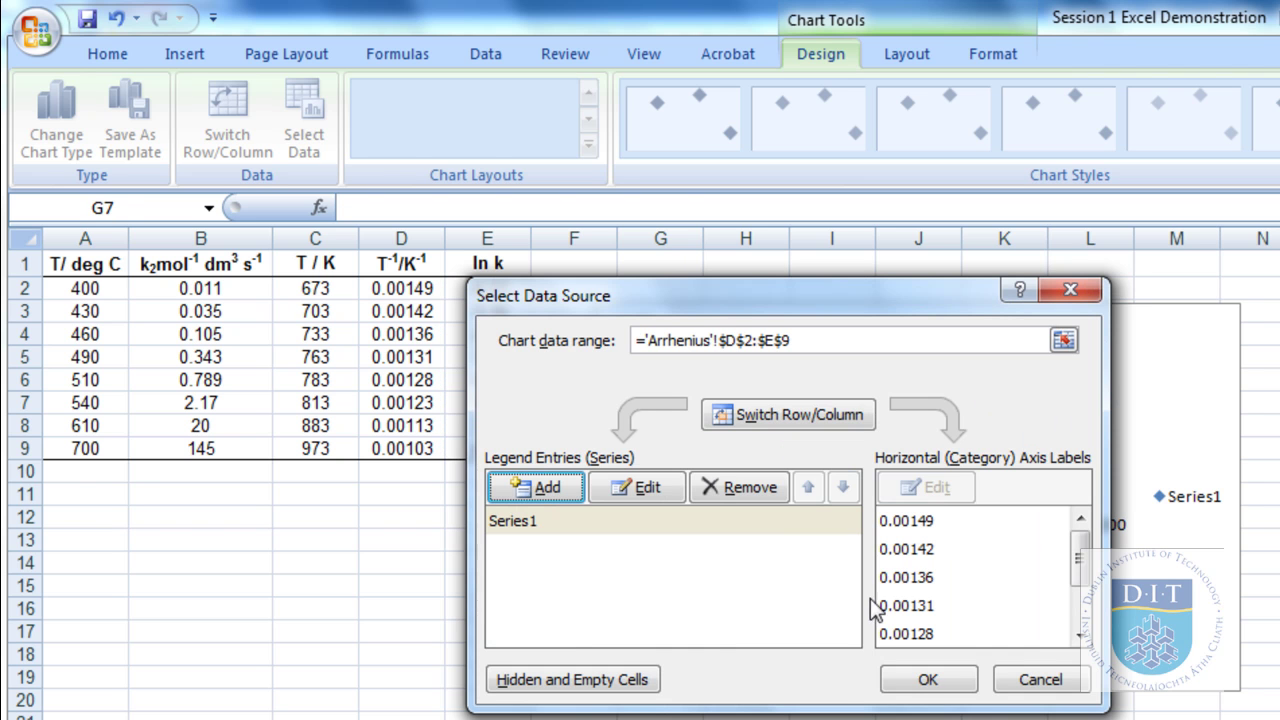
# Plot the ln k versus 1/T points, then remove the Series1 legend and horizontal gridlines
pyautogui.click(921, 678)
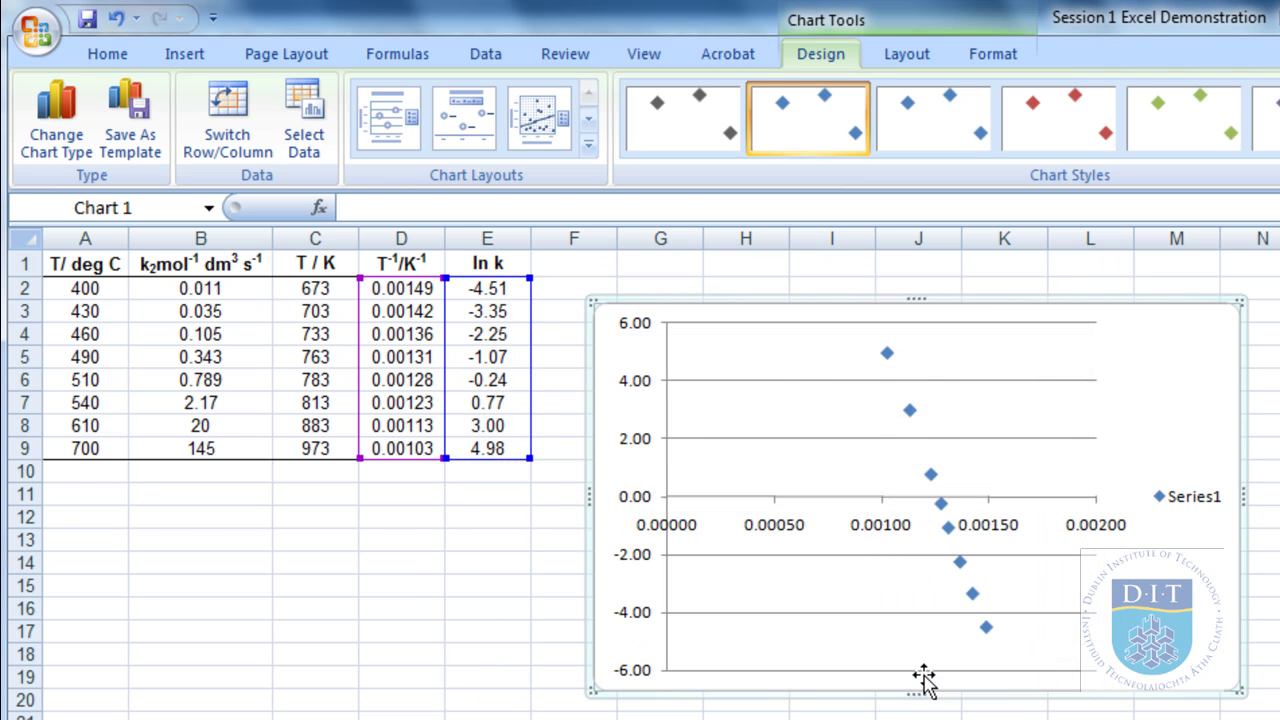
pyautogui.click(1188, 500)
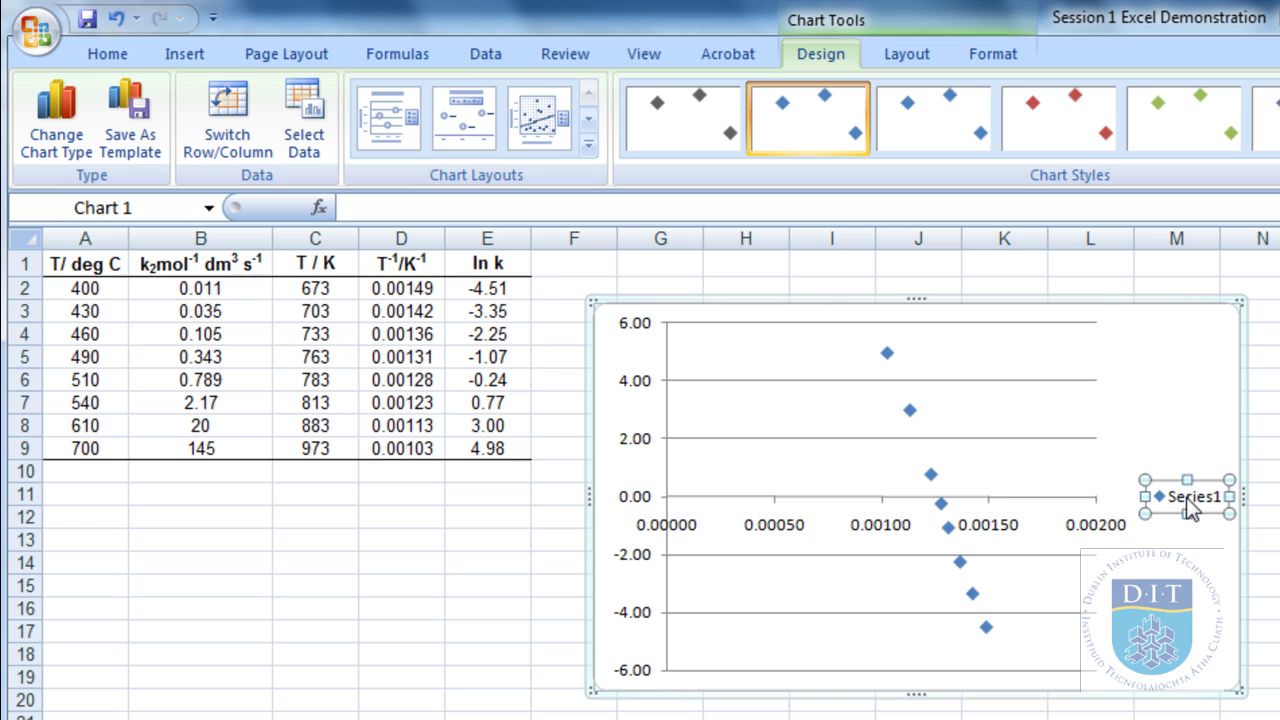
pyautogui.press('Delete')
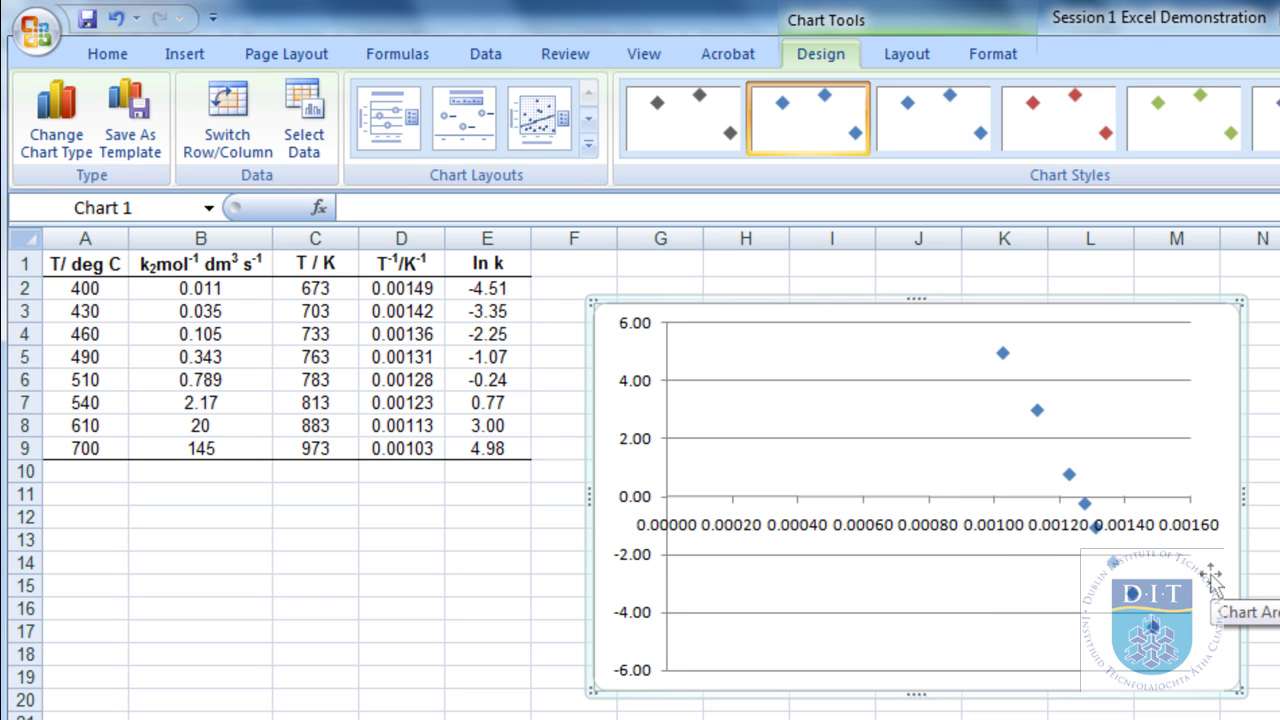
pyautogui.click(1147, 438)
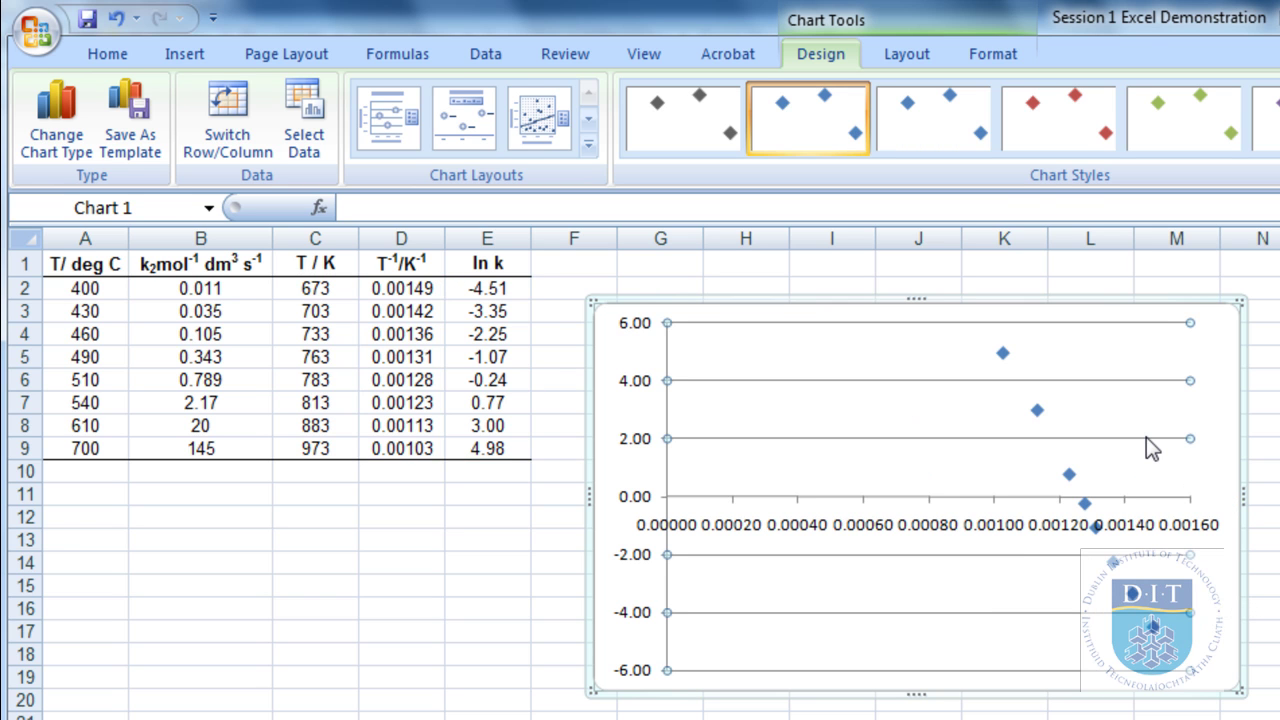
pyautogui.press('Delete')
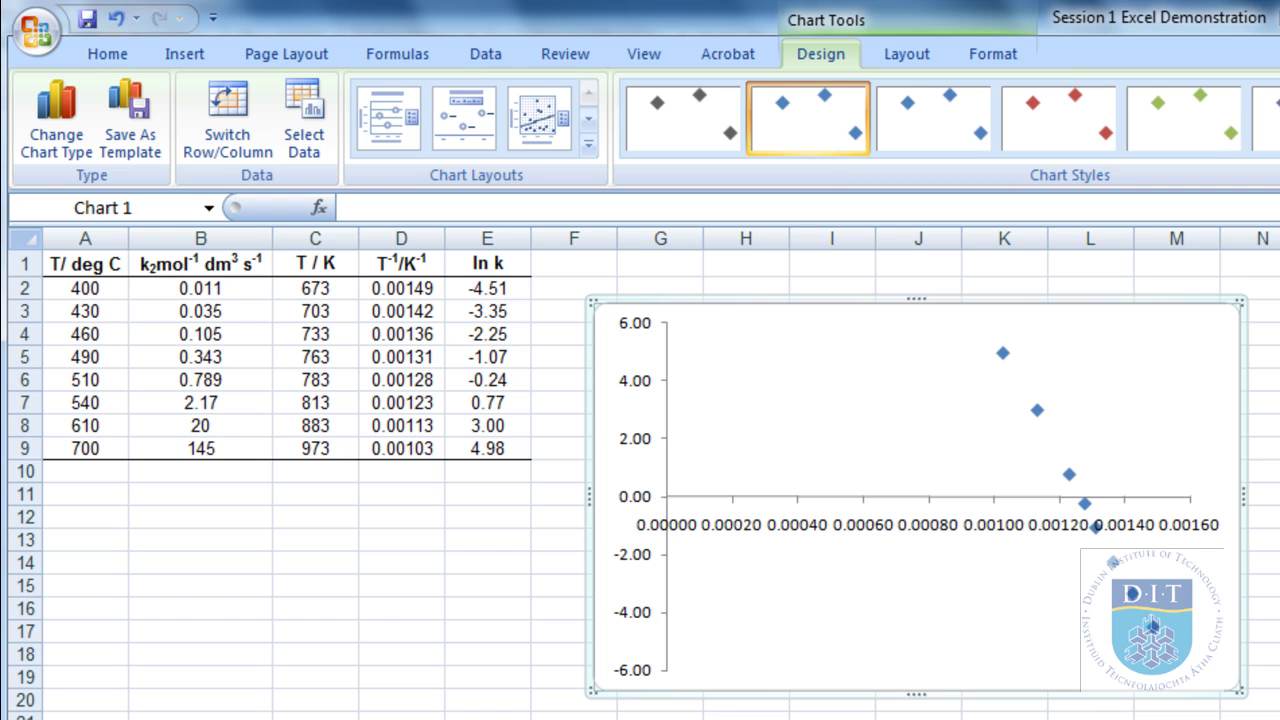
pyautogui.moveTo(592, 597); pyautogui.dragTo(689, 534)
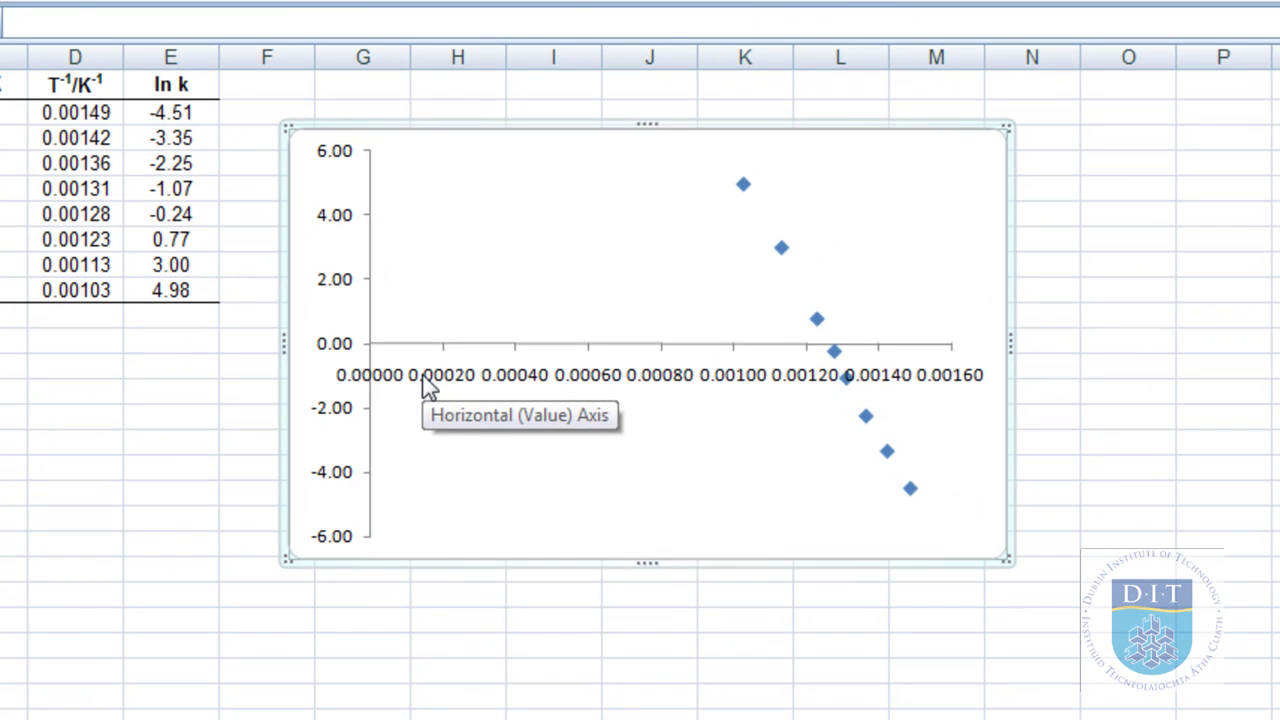
# Fix the horizontal axis bounds at minimum 0.001 and maximum 0.0015
pyautogui.rightClick(662, 500)
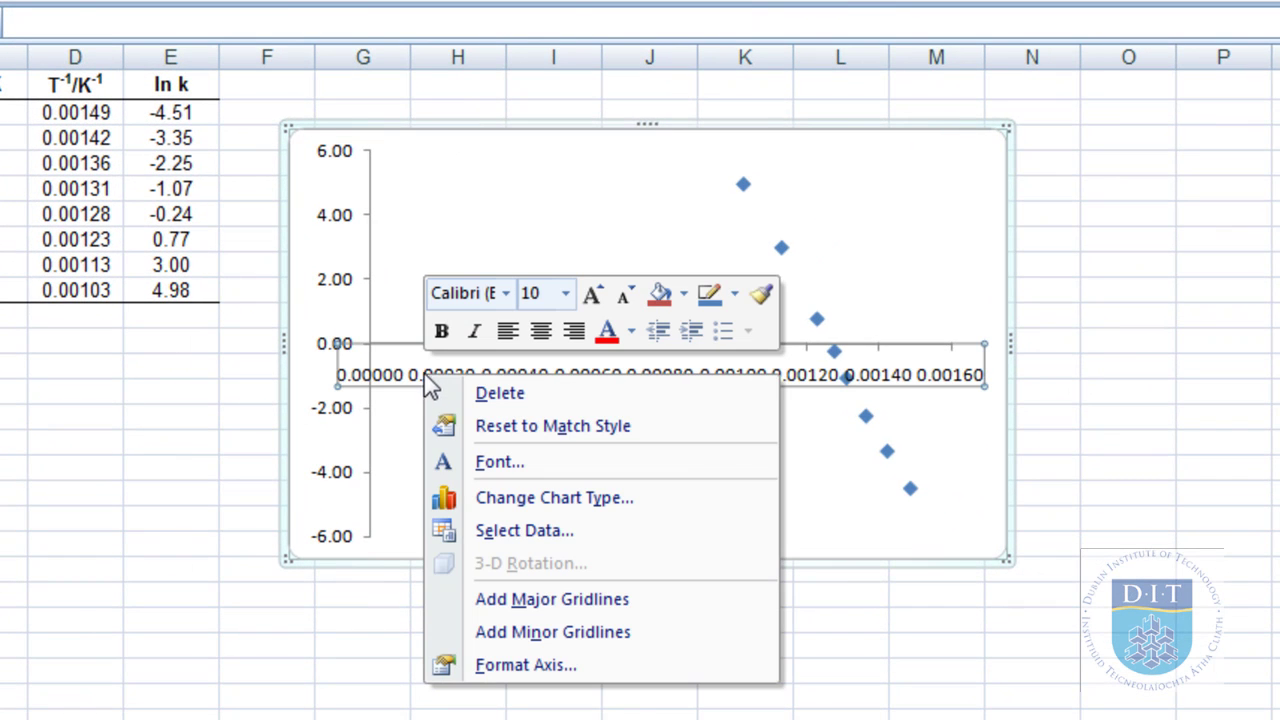
pyautogui.click(504, 666)
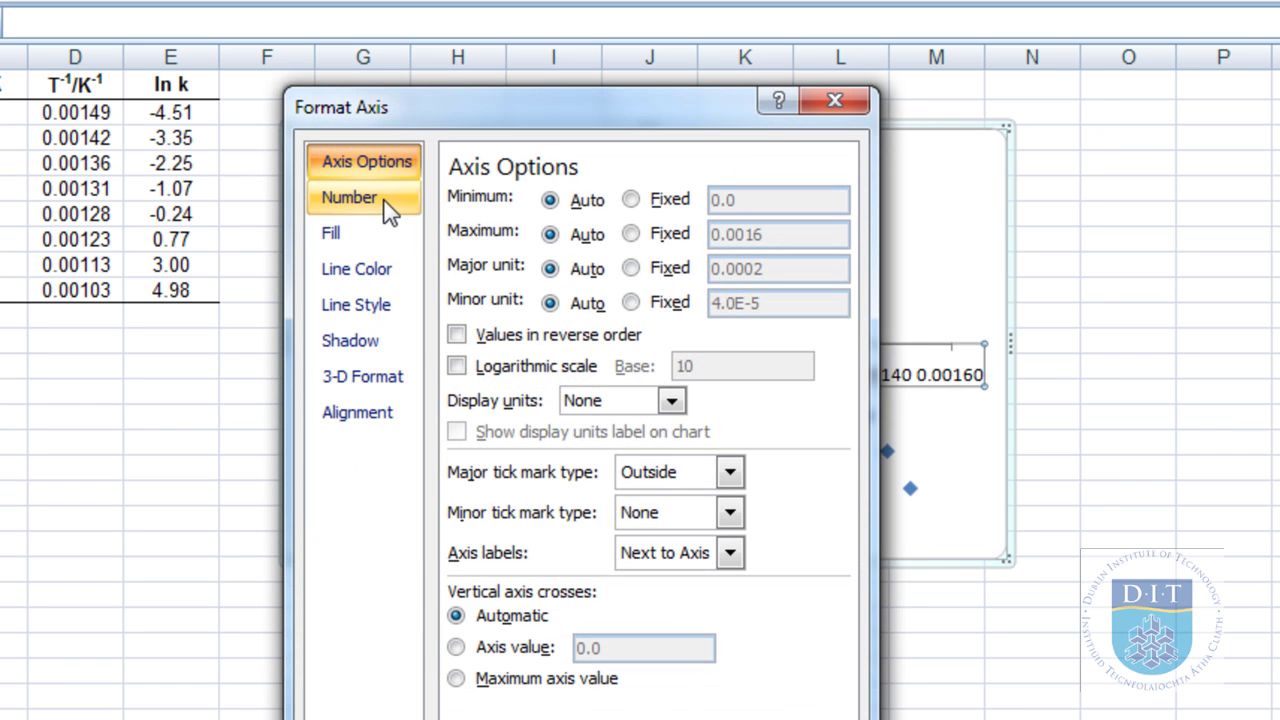
pyautogui.click(633, 238)
pyautogui.click(631, 200)
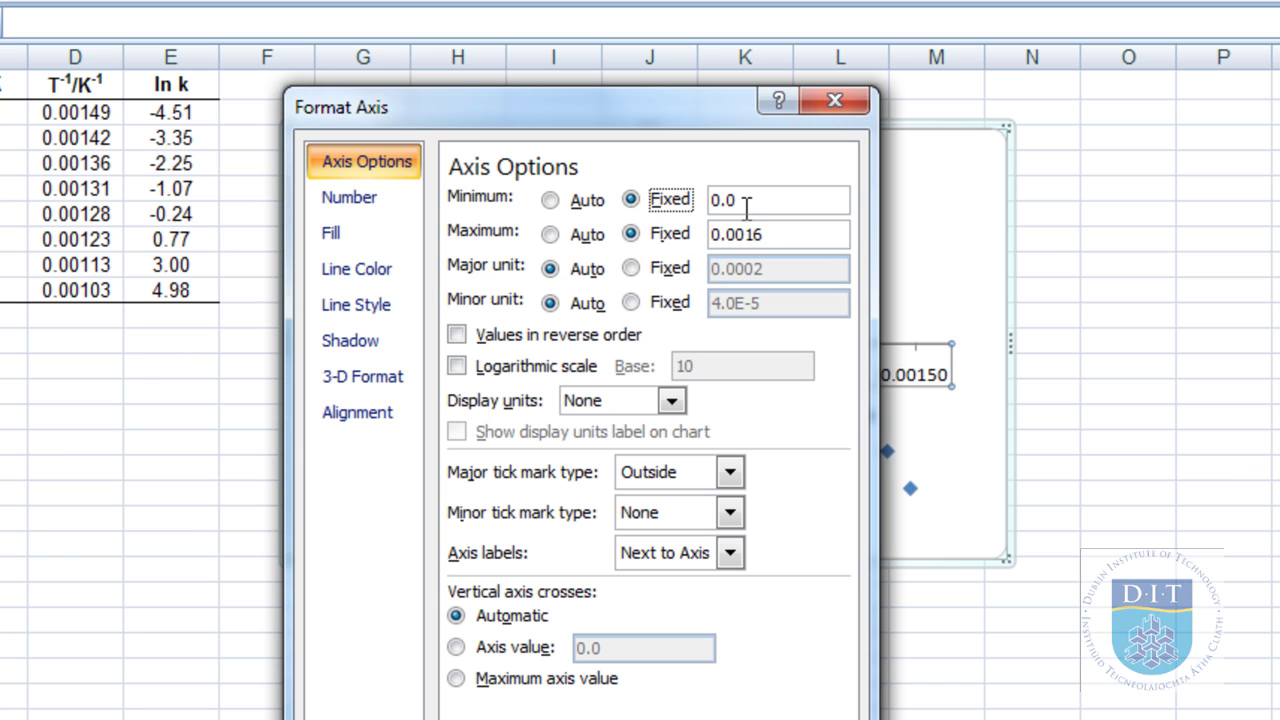
pyautogui.click(748, 205)
pyautogui.write('01')
pyautogui.moveTo(694, 123)
pyautogui.mouseDown()
pyautogui.moveTo(323, 131)
pyautogui.moveTo(677, 116)
pyautogui.mouseUp()
pyautogui.click(737, 229)
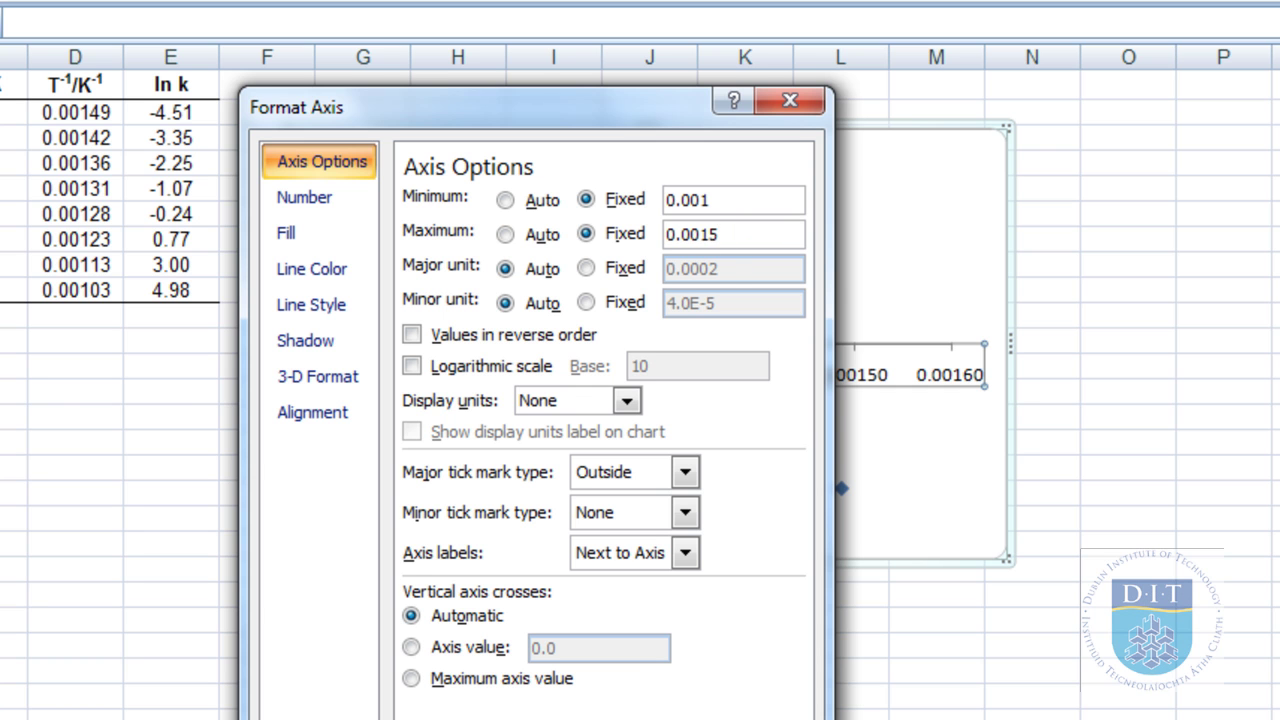
pyautogui.press('Return')
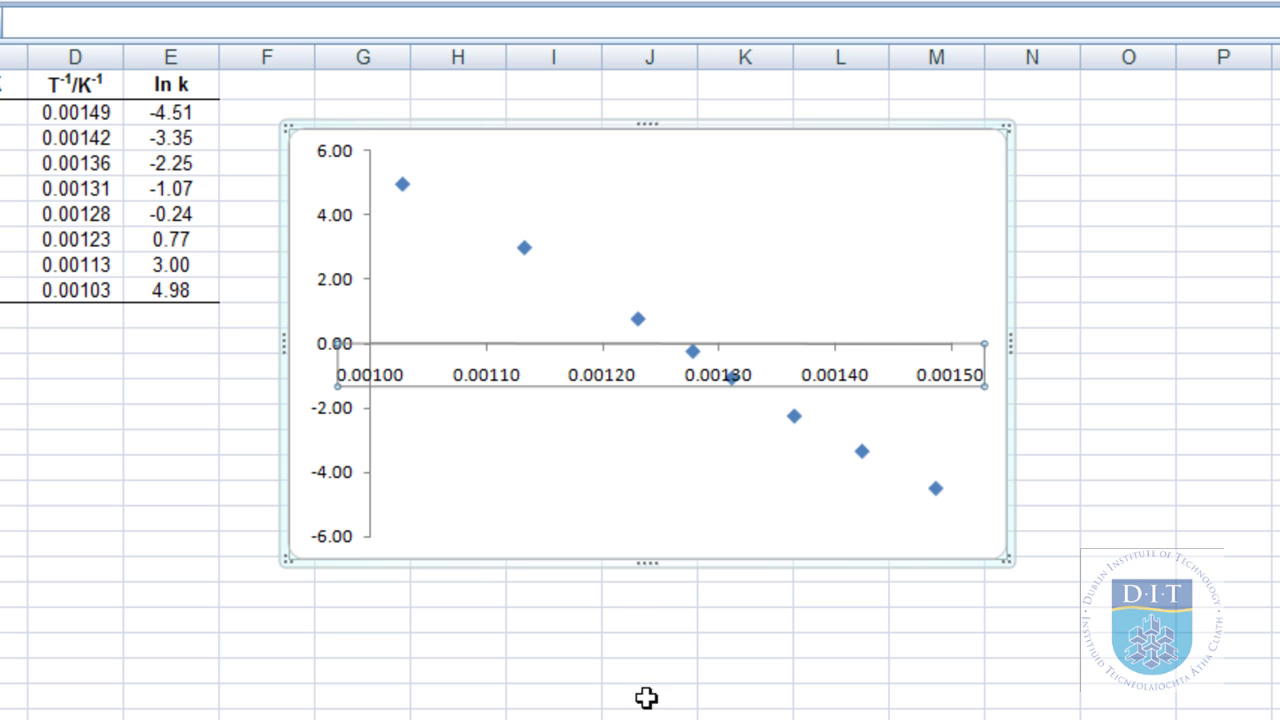
# Add a linear trendline to the ln k data series
pyautogui.click(614, 514)
pyautogui.click(975, 518)
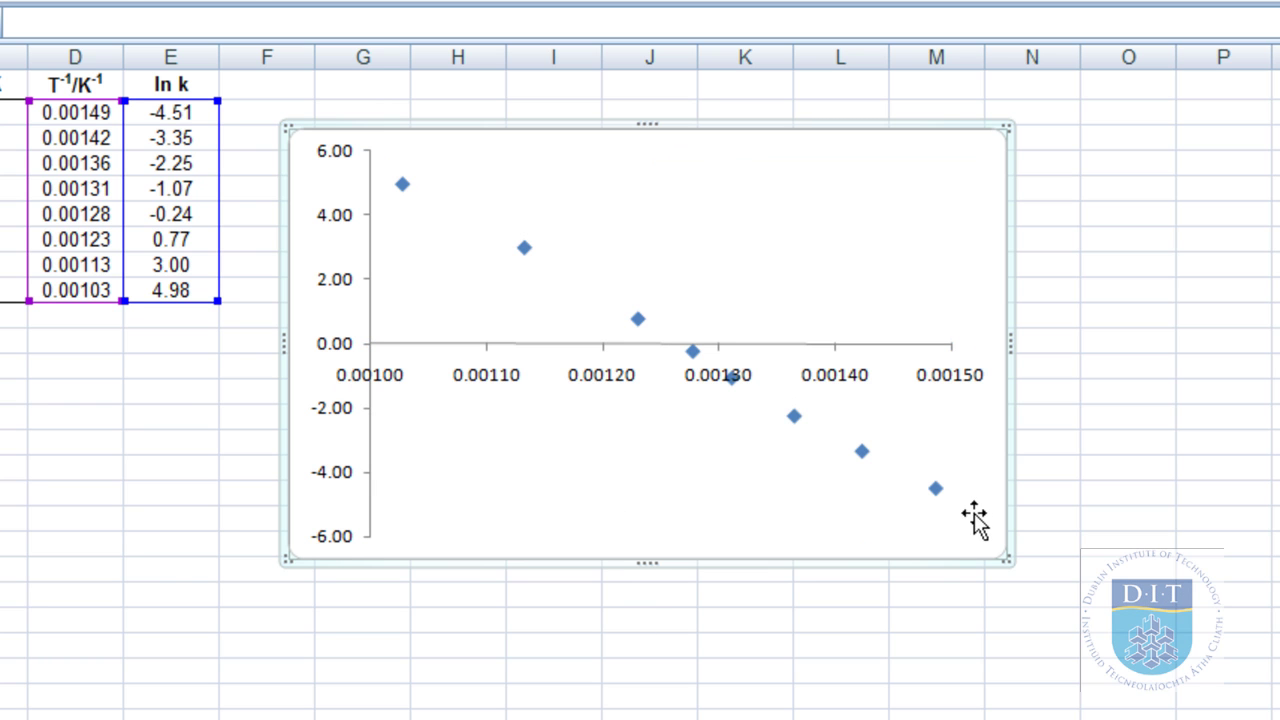
pyautogui.rightClick(638, 320)
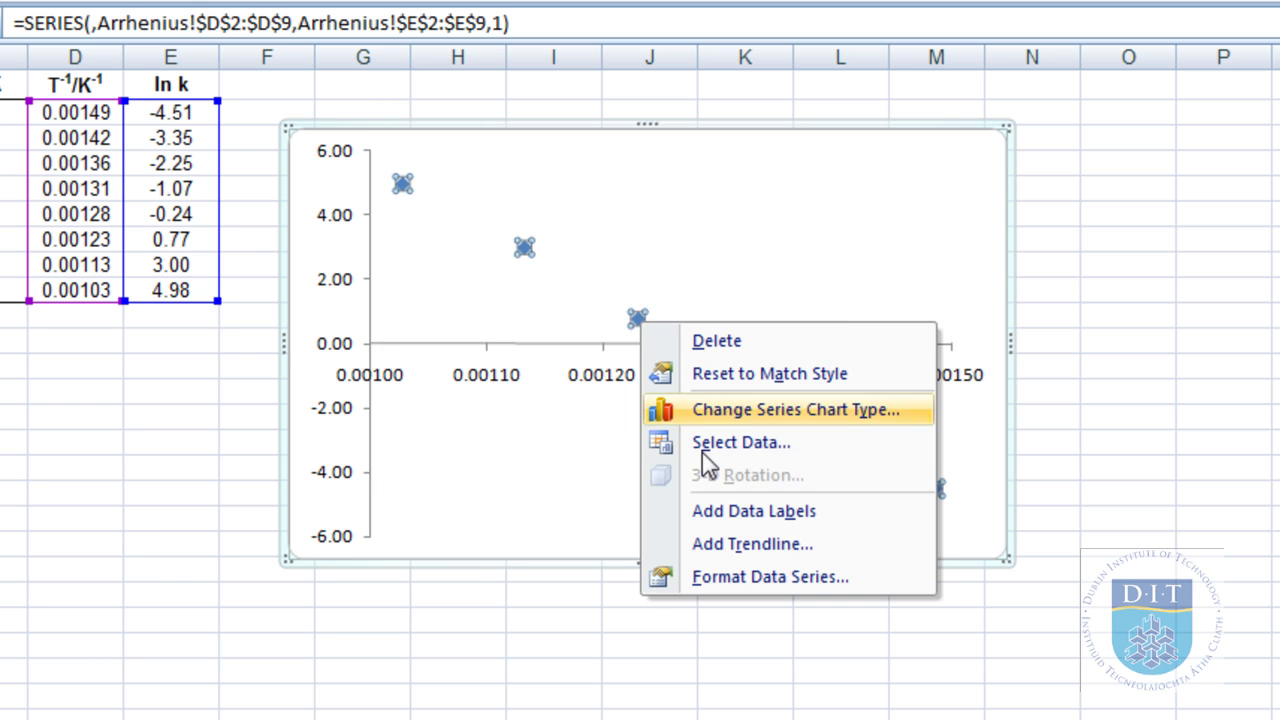
pyautogui.press('Escape')
pyautogui.press('Escape')
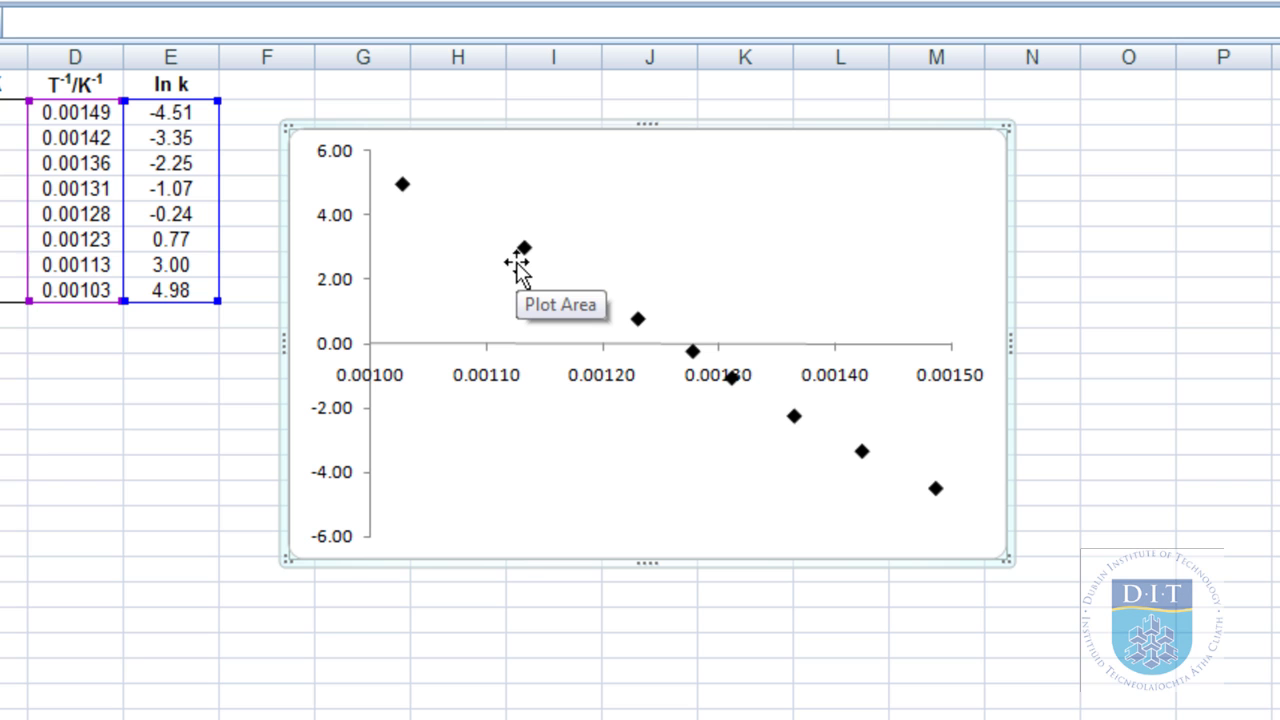
pyautogui.rightClick(527, 256)
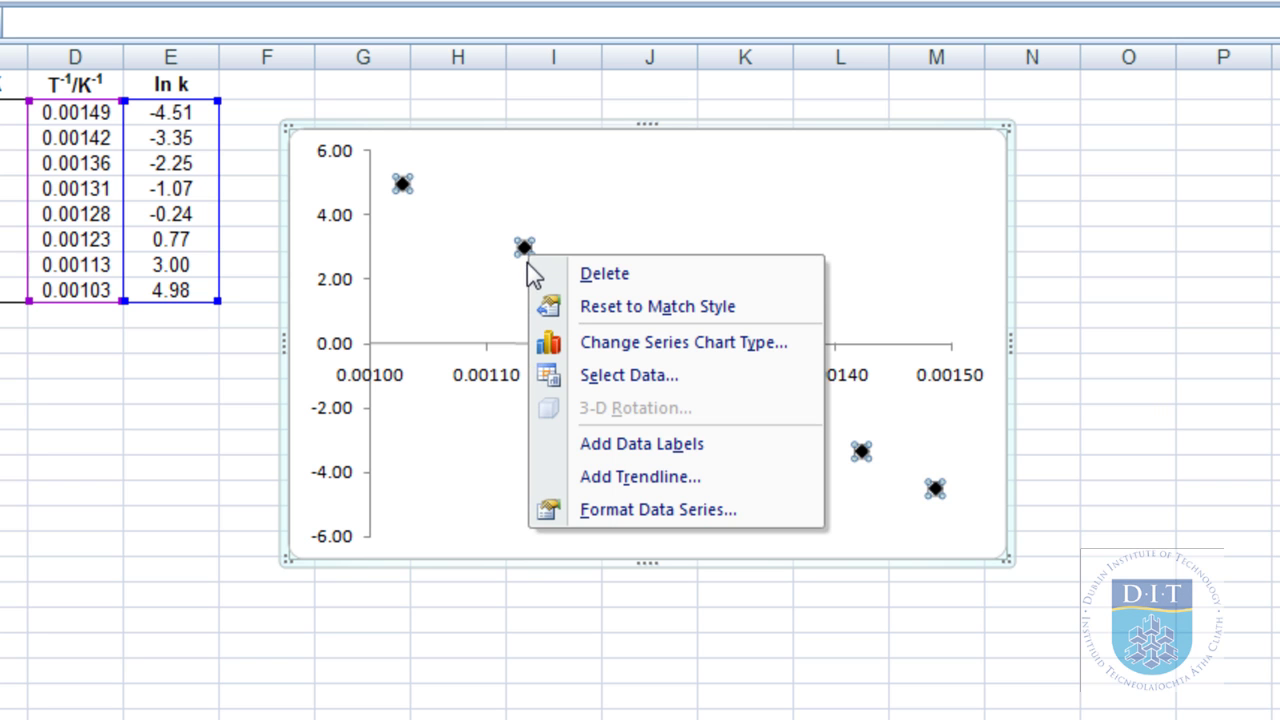
pyautogui.click(666, 481)
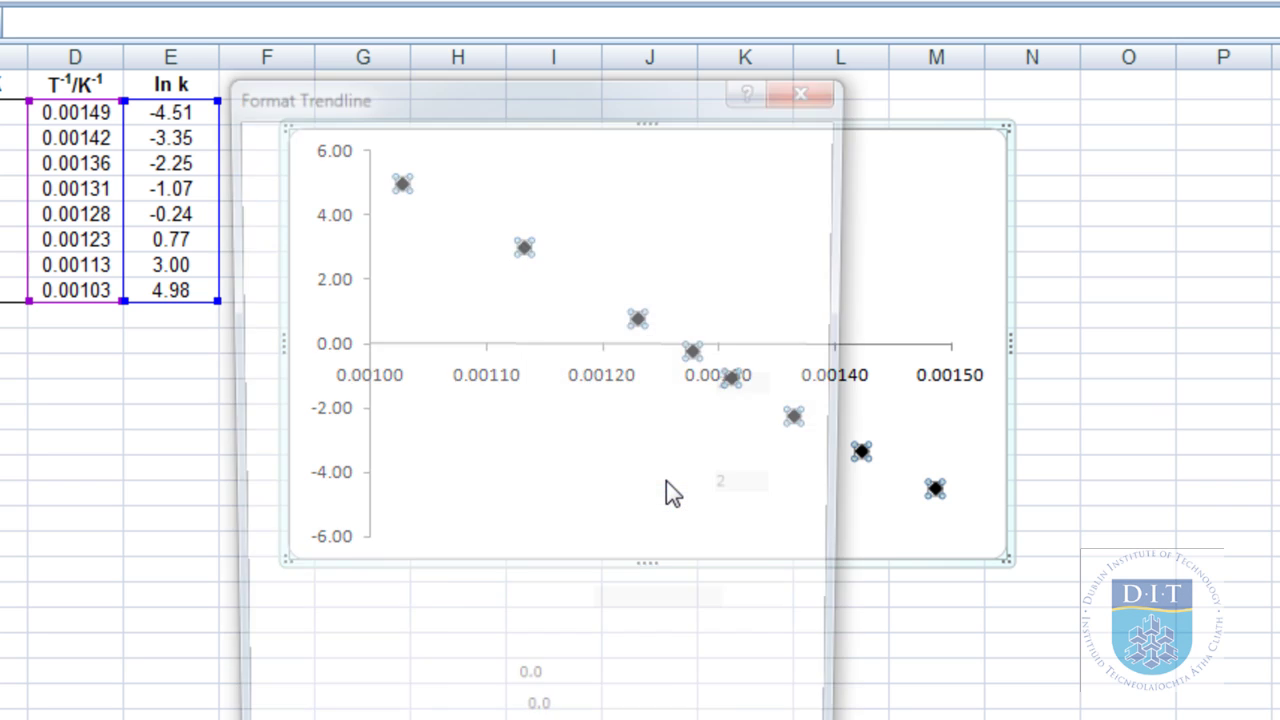
pyautogui.moveTo(580, 88); pyautogui.dragTo(530, 0)
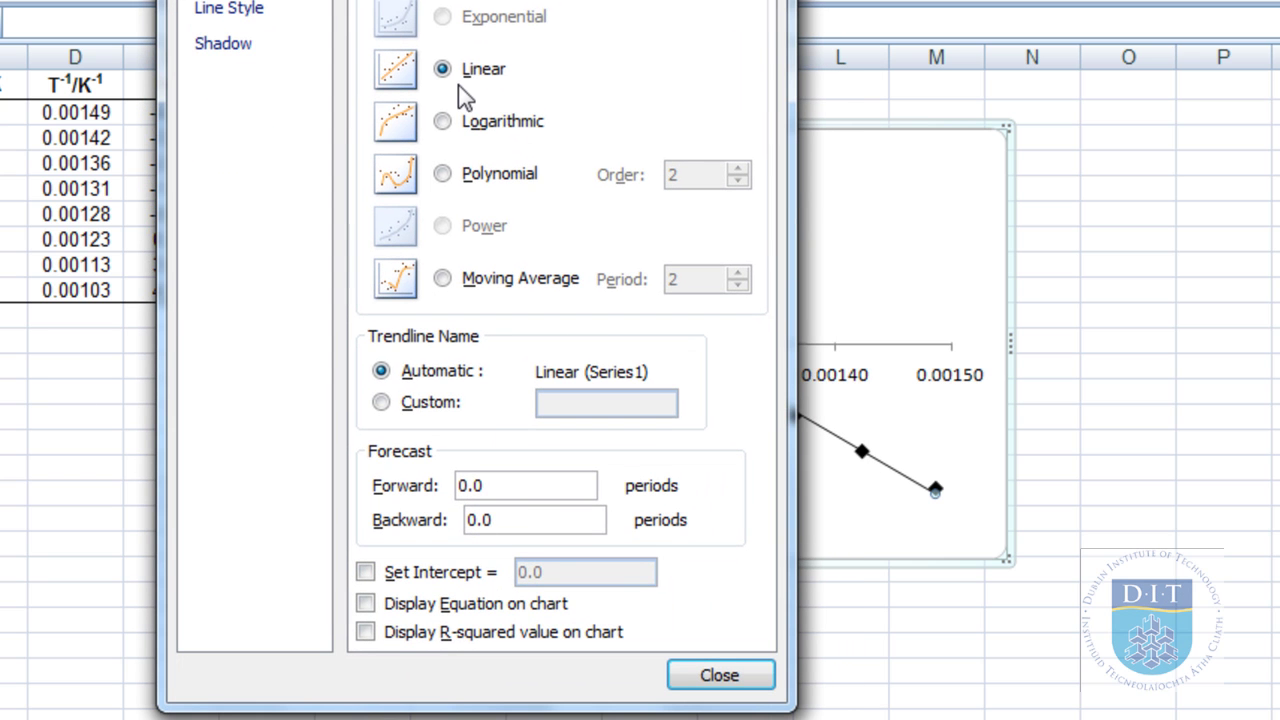
# Display the trendline equation and R² value, moving the label near the chart's top
pyautogui.click(474, 606)
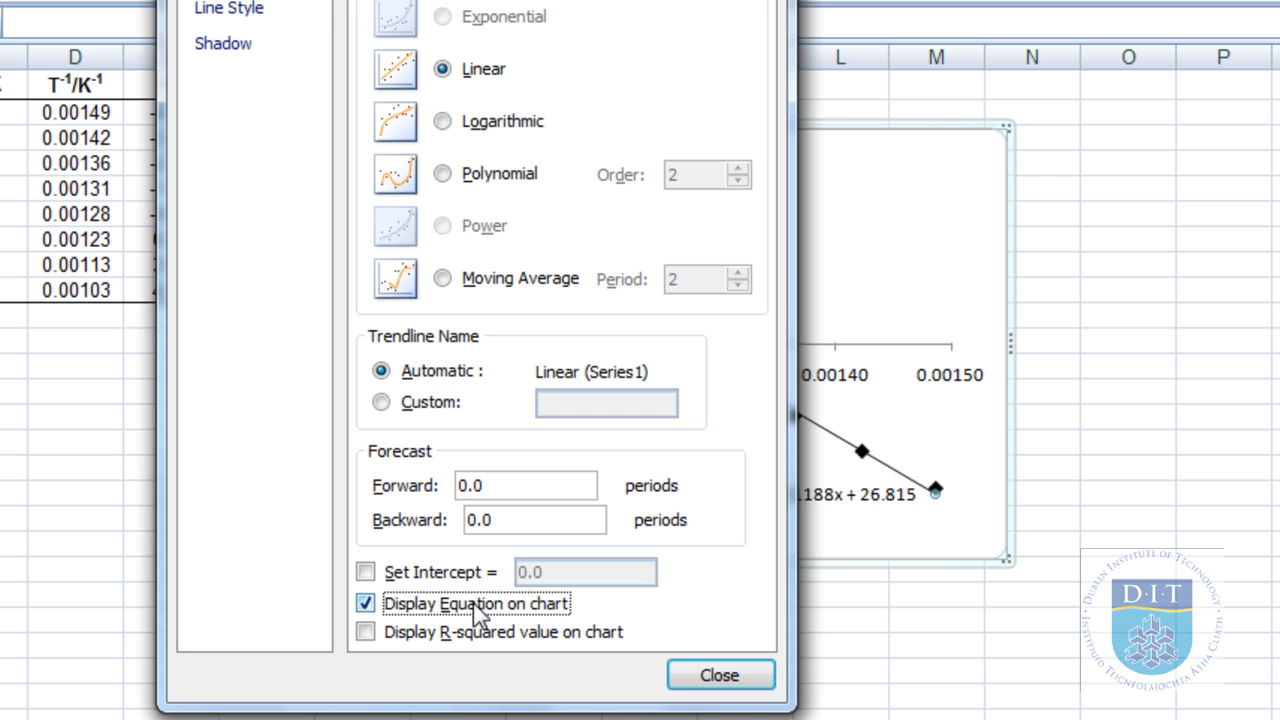
pyautogui.click(479, 632)
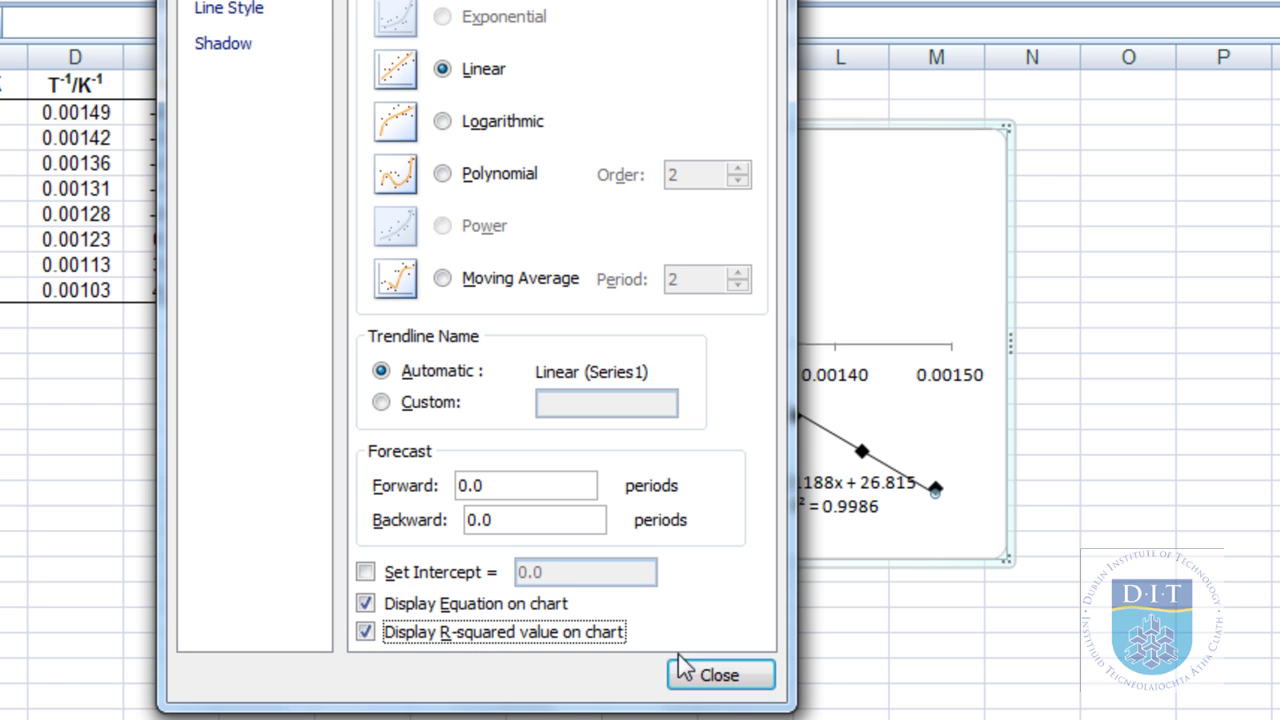
pyautogui.click(715, 680)
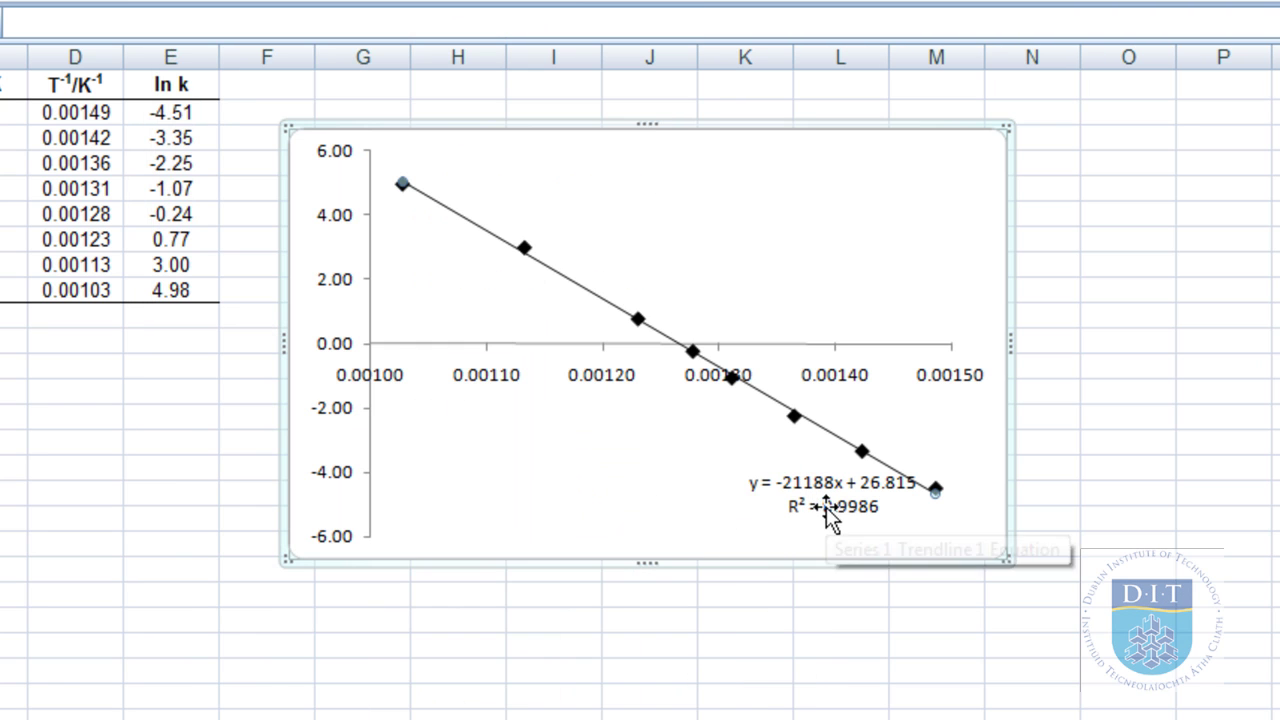
pyautogui.moveTo(826, 510); pyautogui.dragTo(825, 229)
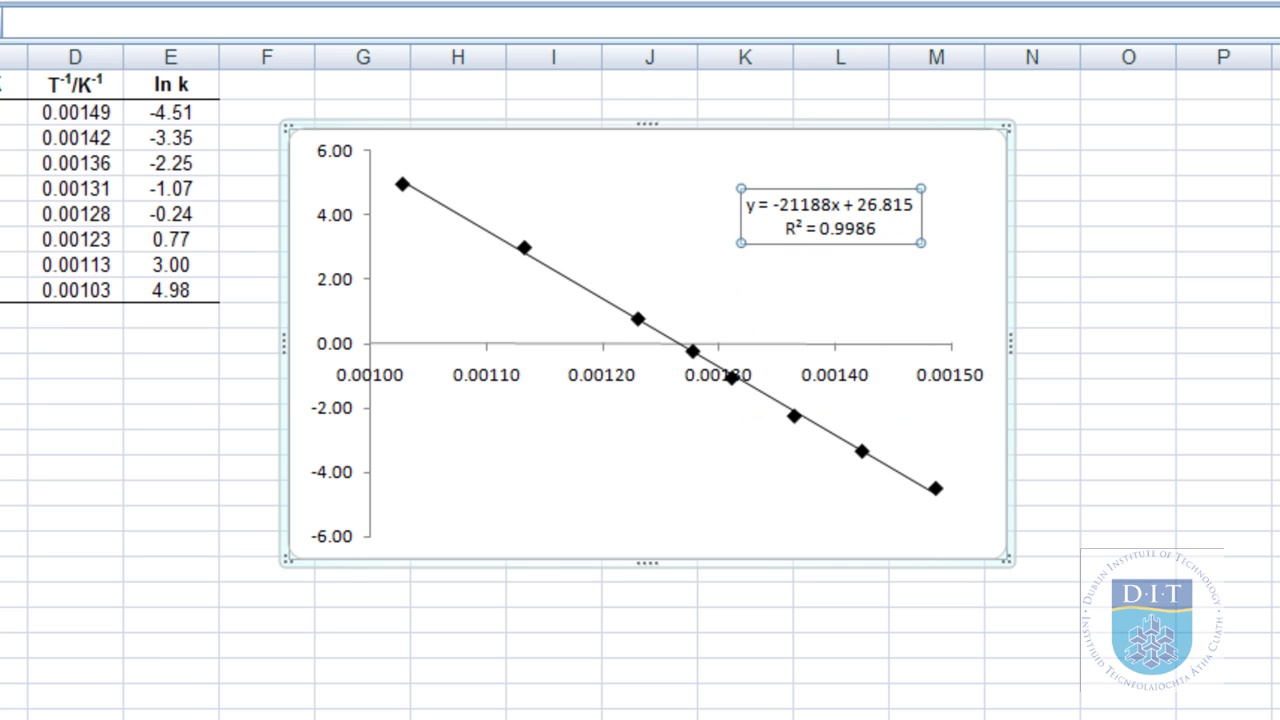
pyautogui.click(834, 214)
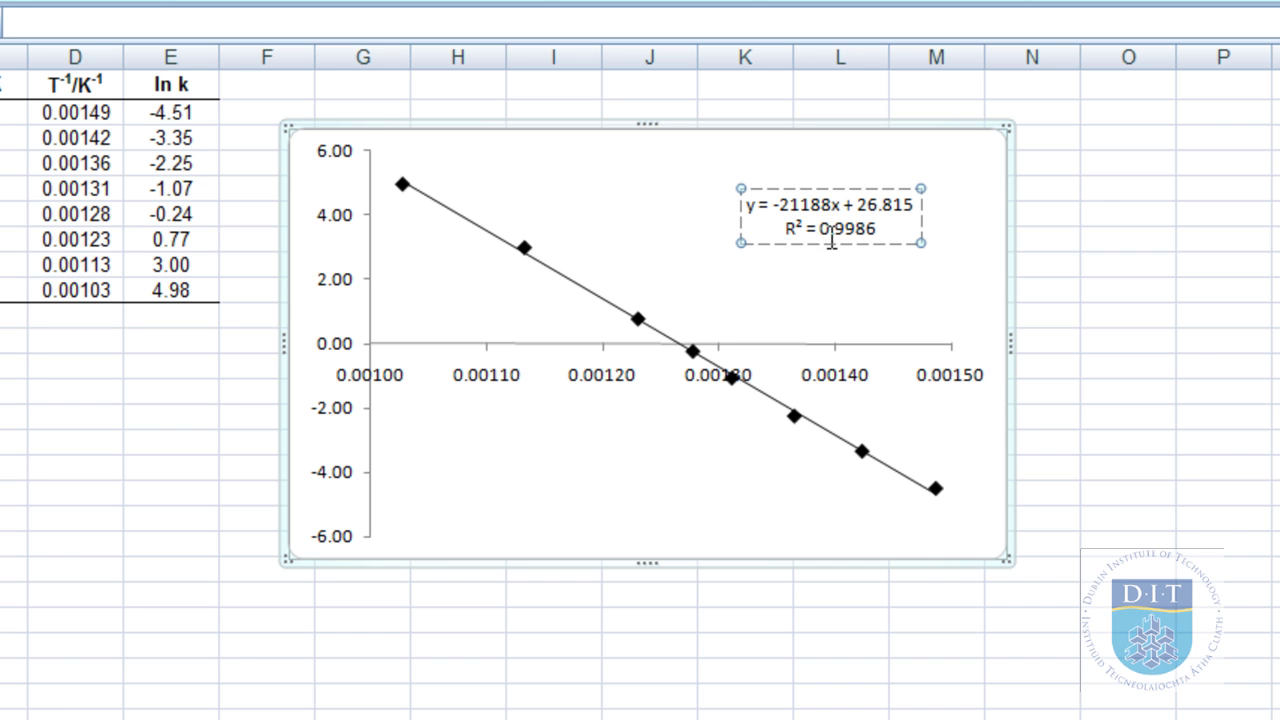
pyautogui.rightClick(829, 237)
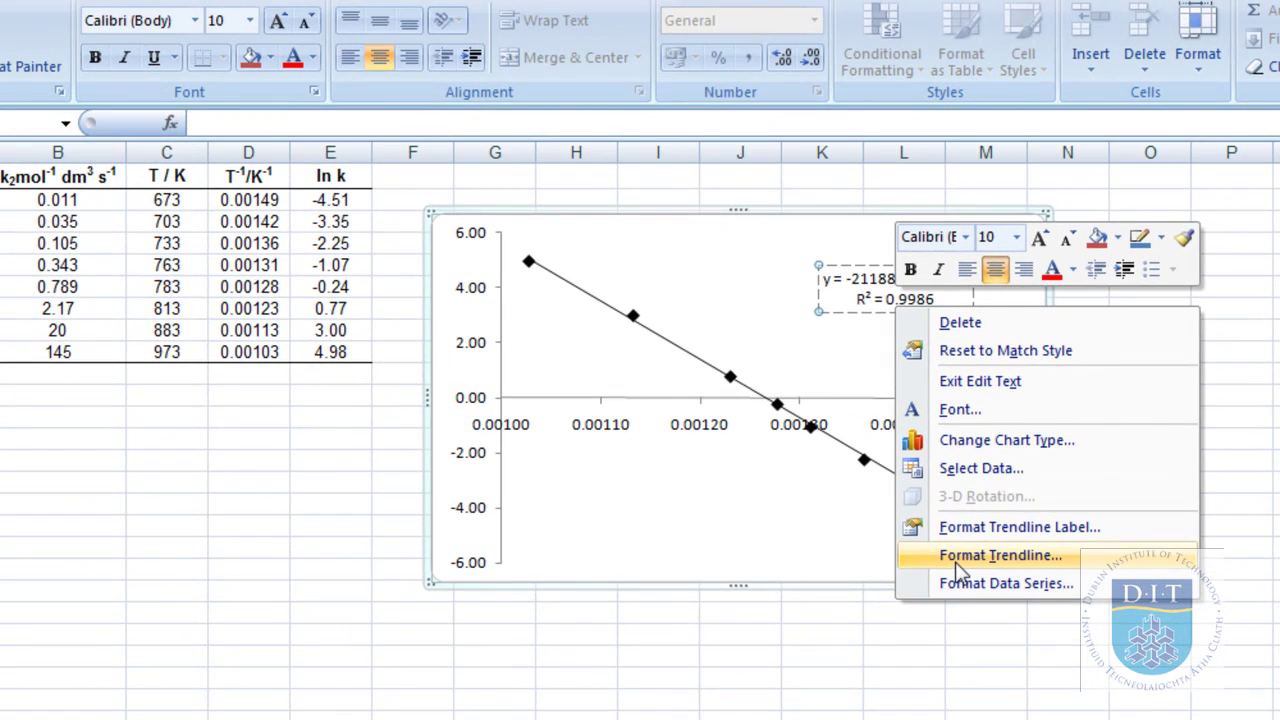
pyautogui.click(955, 528)
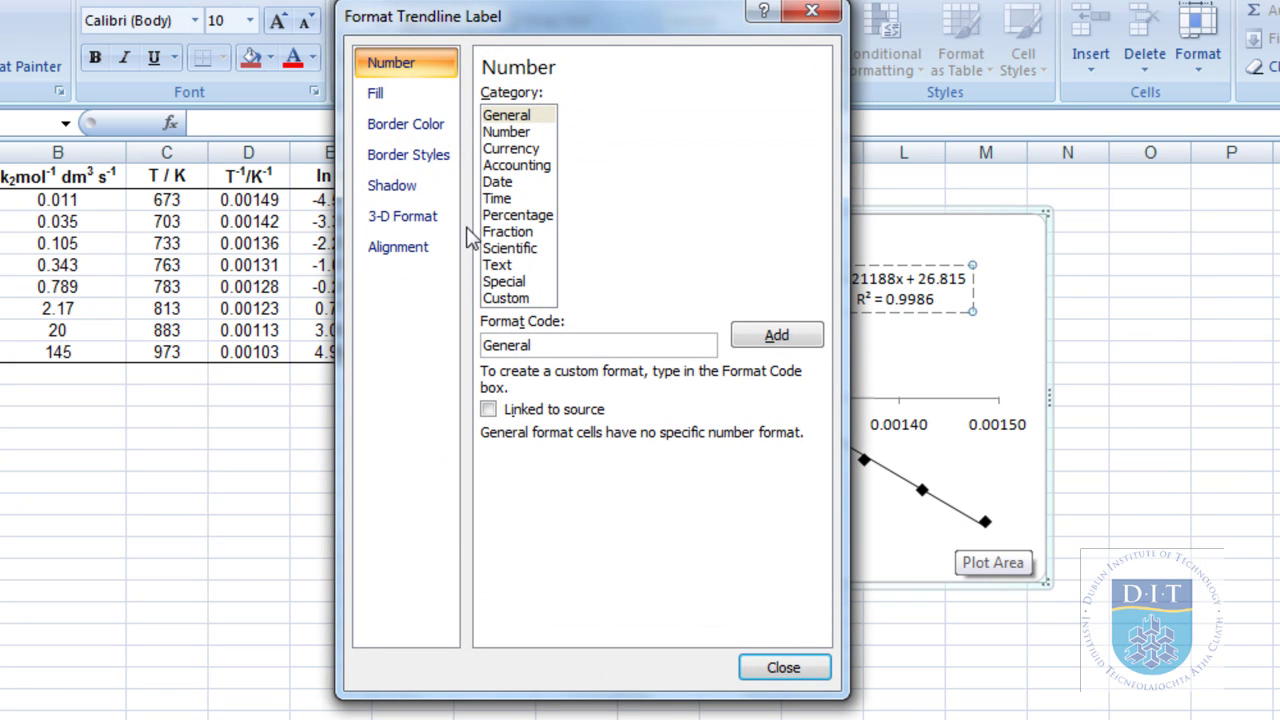
pyautogui.click(520, 133)
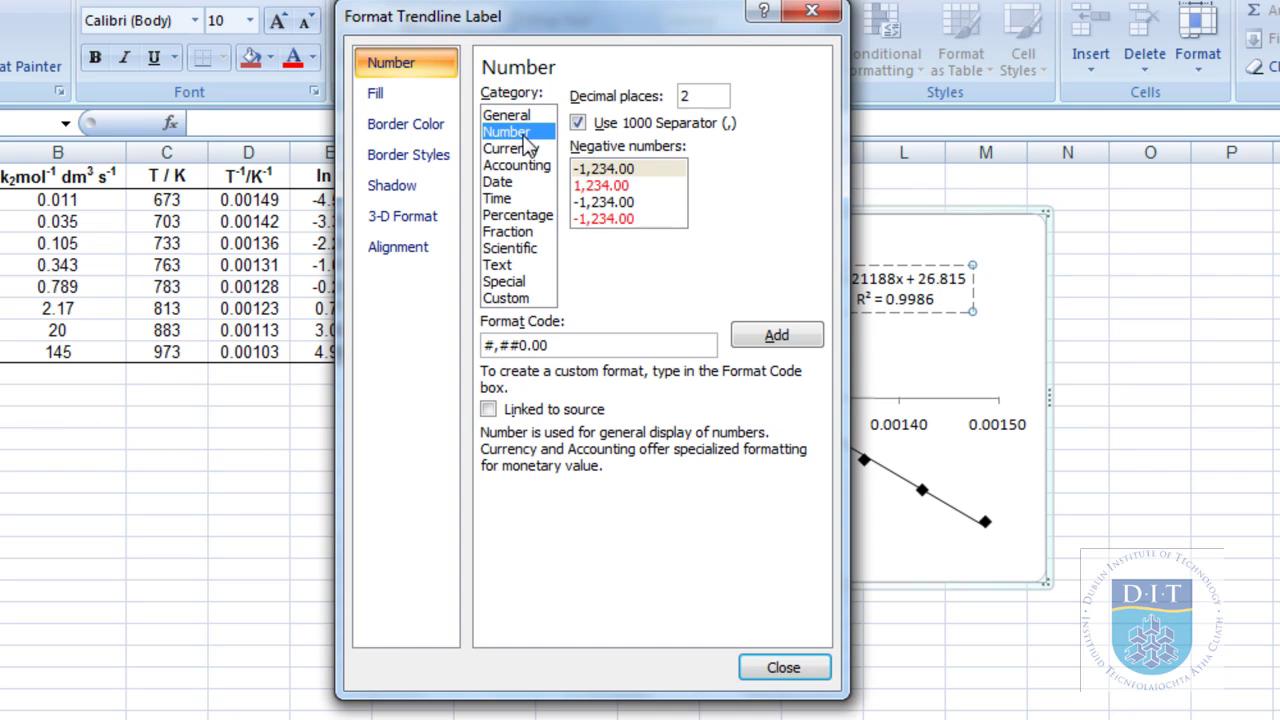
pyautogui.click(531, 251)
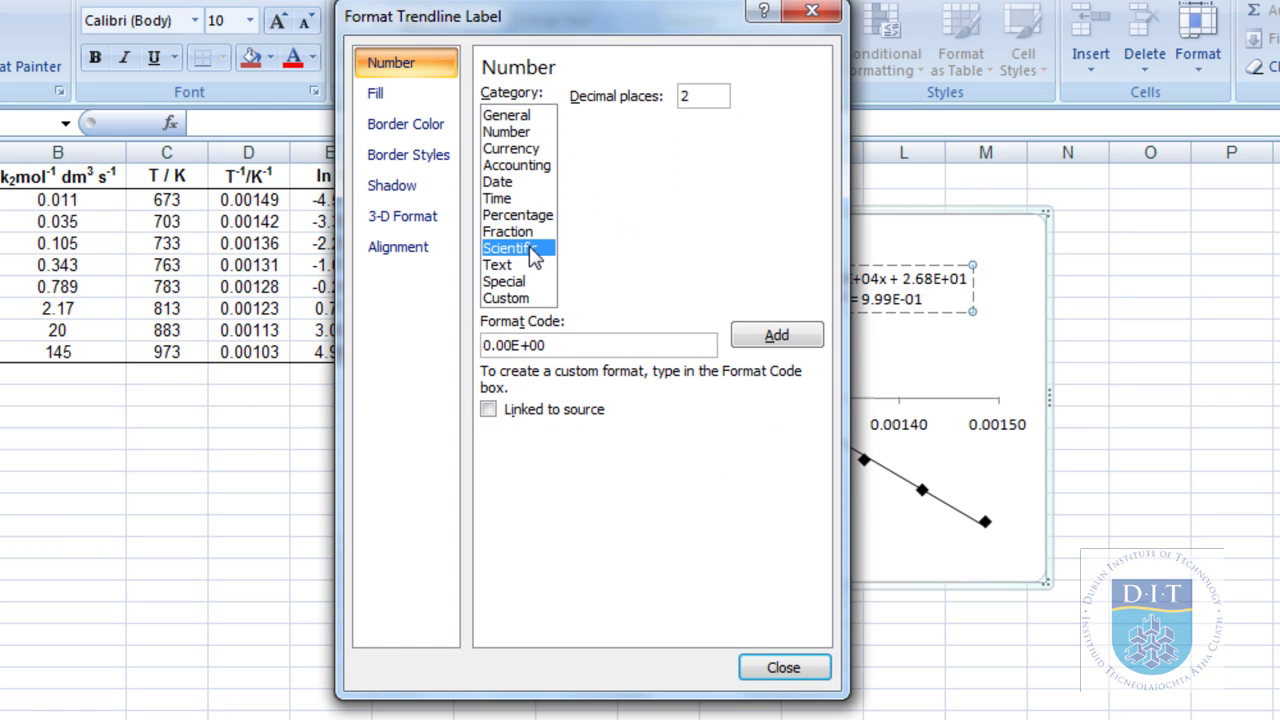
pyautogui.moveTo(567, 40); pyautogui.dragTo(432, 15)
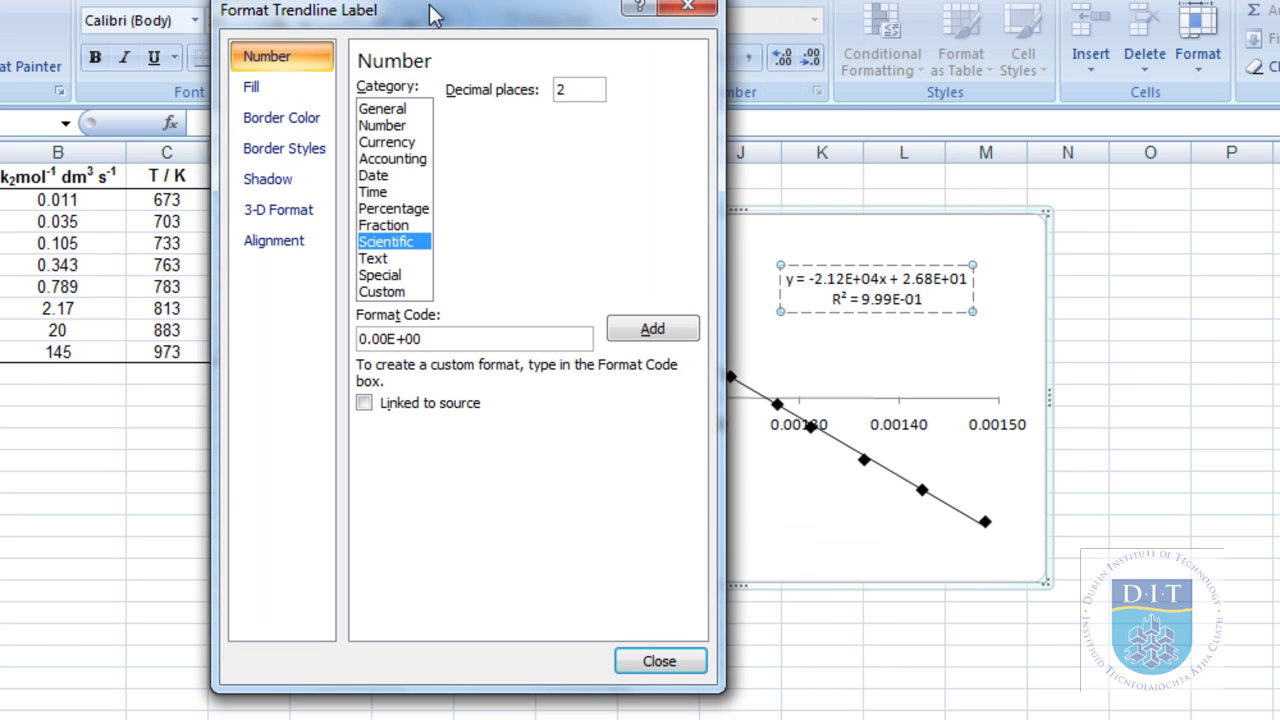
pyautogui.click(380, 110)
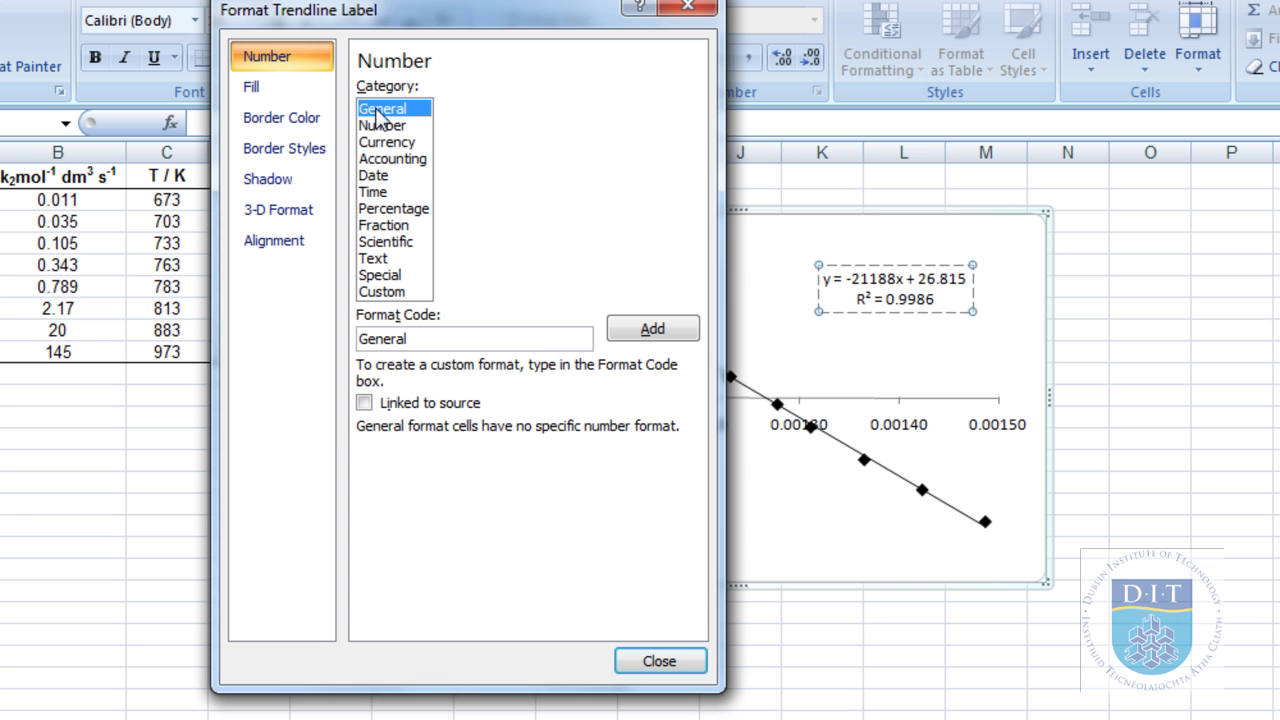
pyautogui.click(652, 662)
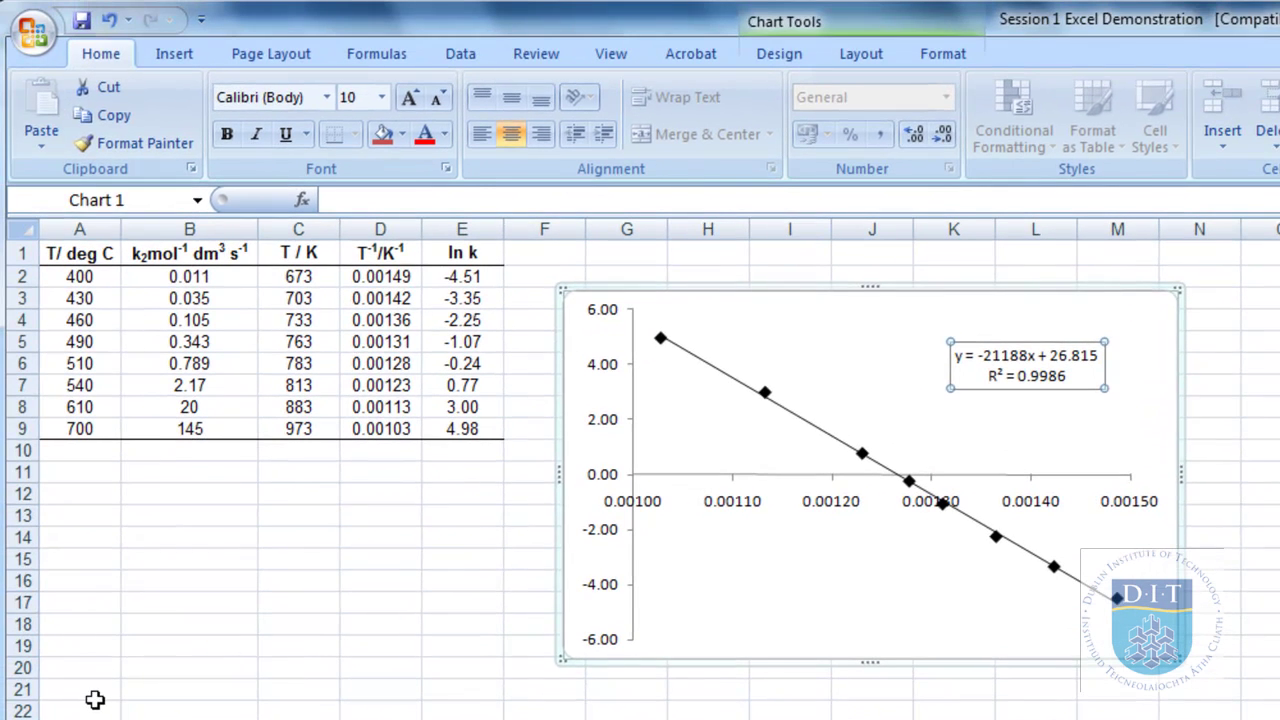
# Enable the Analysis ToolPak add-in from Excel Options' Add-Ins list
pyautogui.click(95, 698)
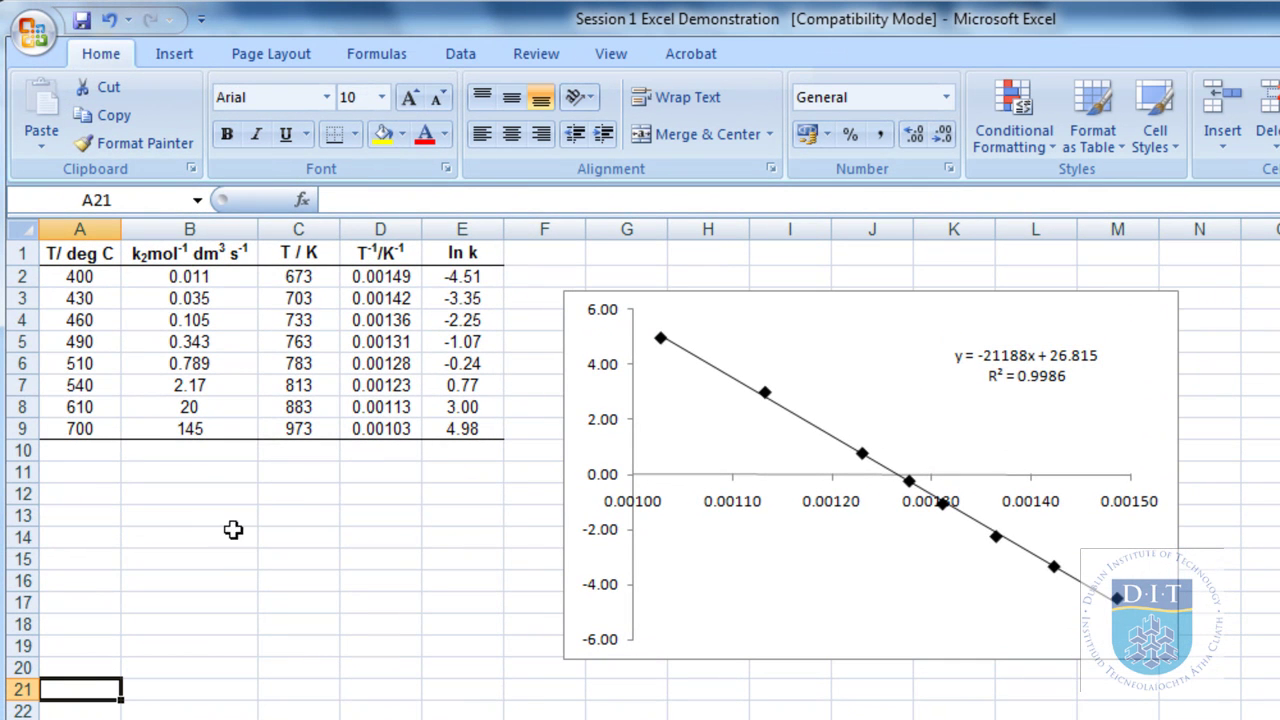
pyautogui.click(32, 33)
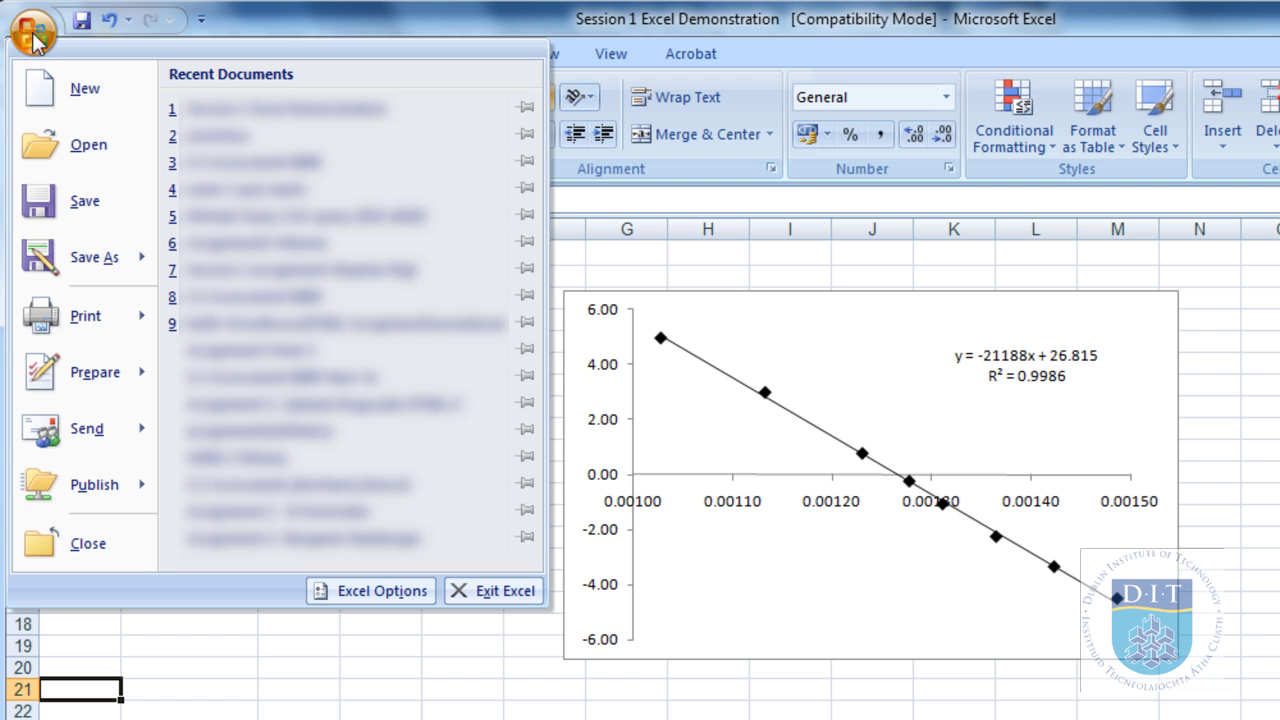
pyautogui.click(383, 591)
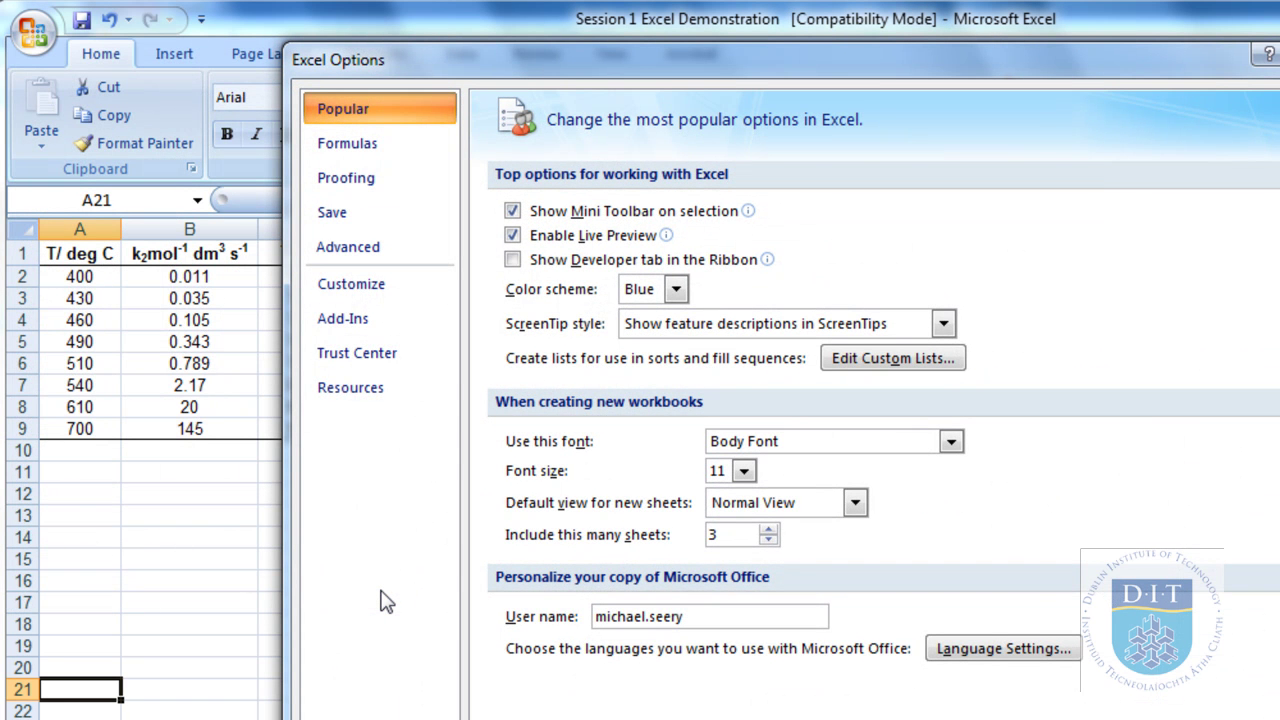
pyautogui.click(365, 330)
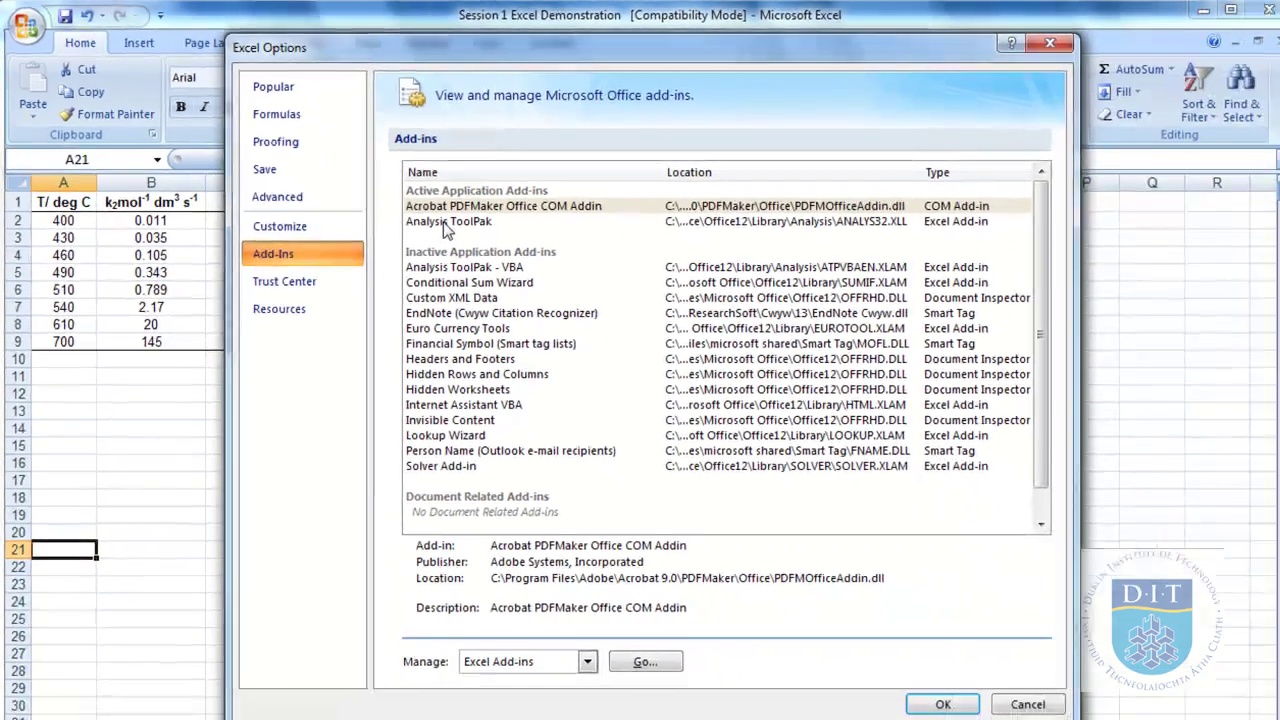
pyautogui.click(557, 283)
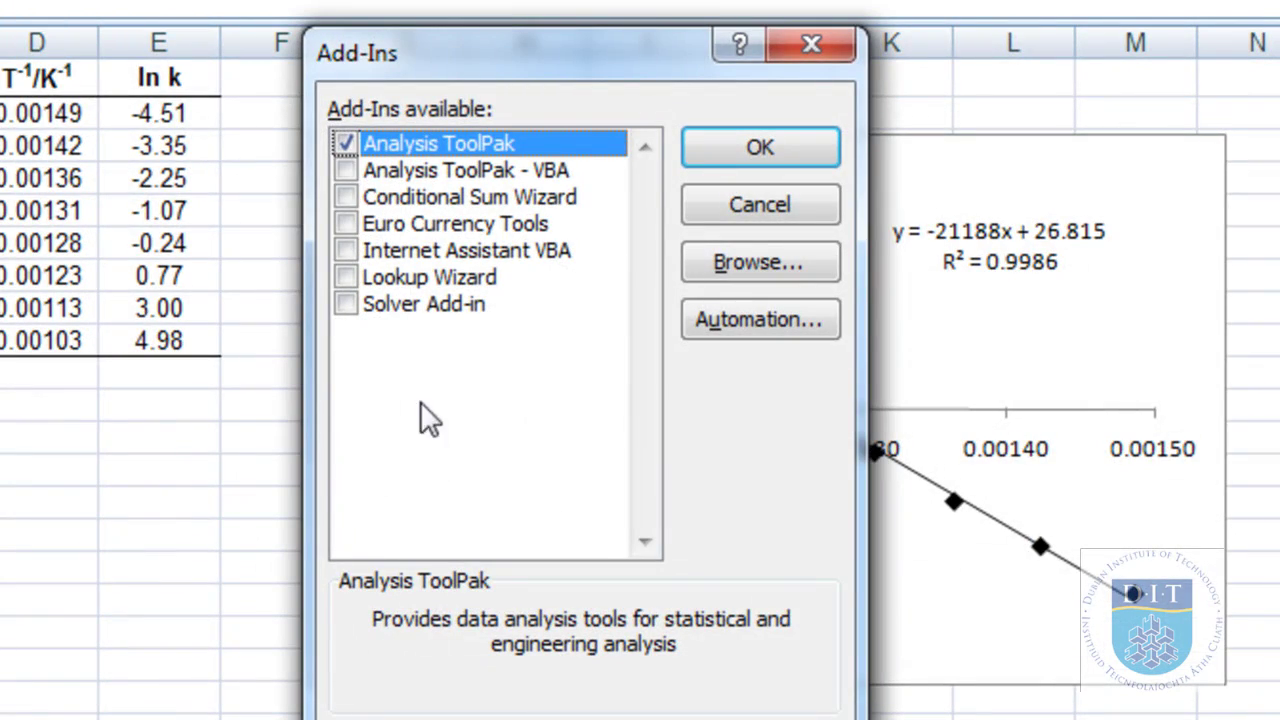
pyautogui.click(756, 150)
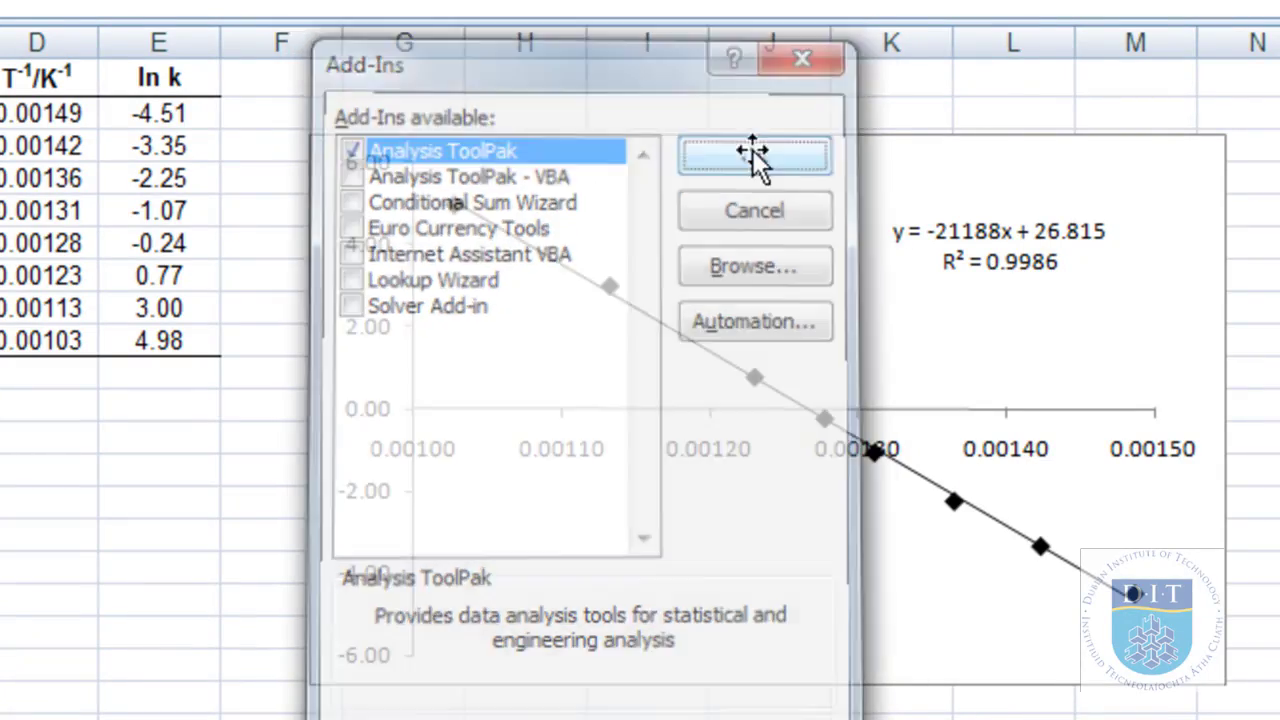
# Launch the Regression tool from the Data tab's Data Analysis list
pyautogui.click(369, 44)
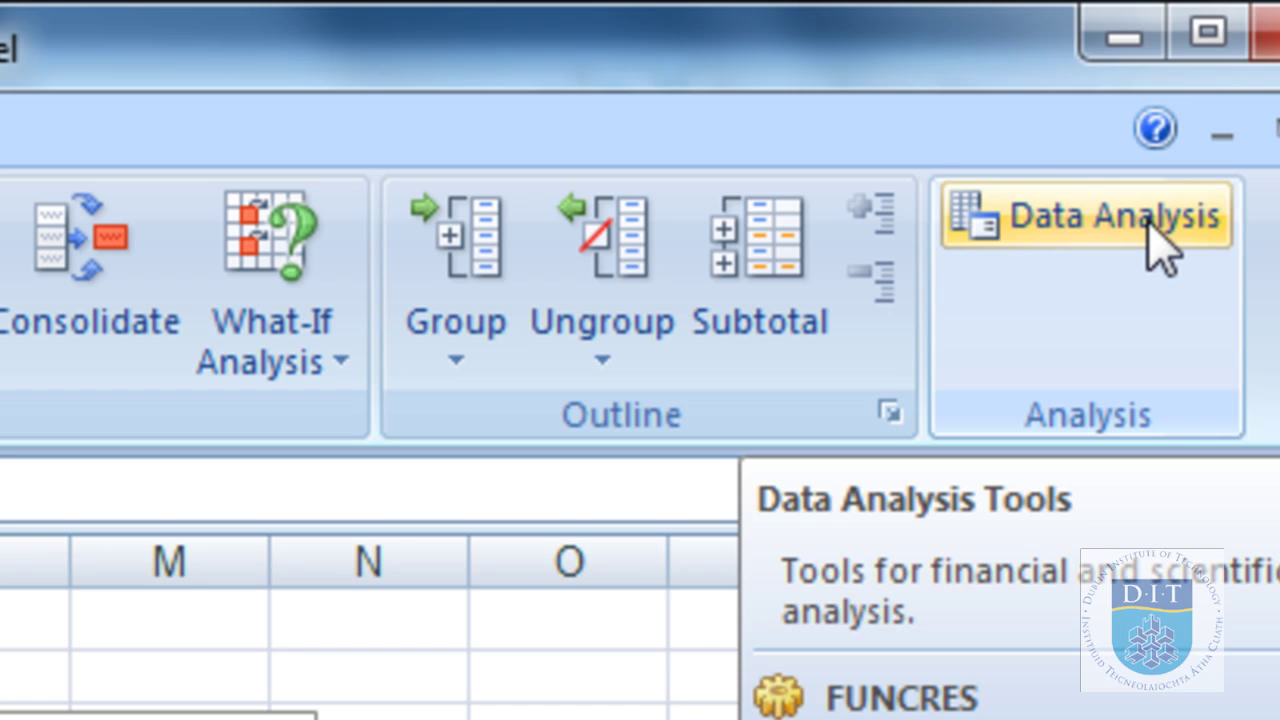
pyautogui.click(1160, 240)
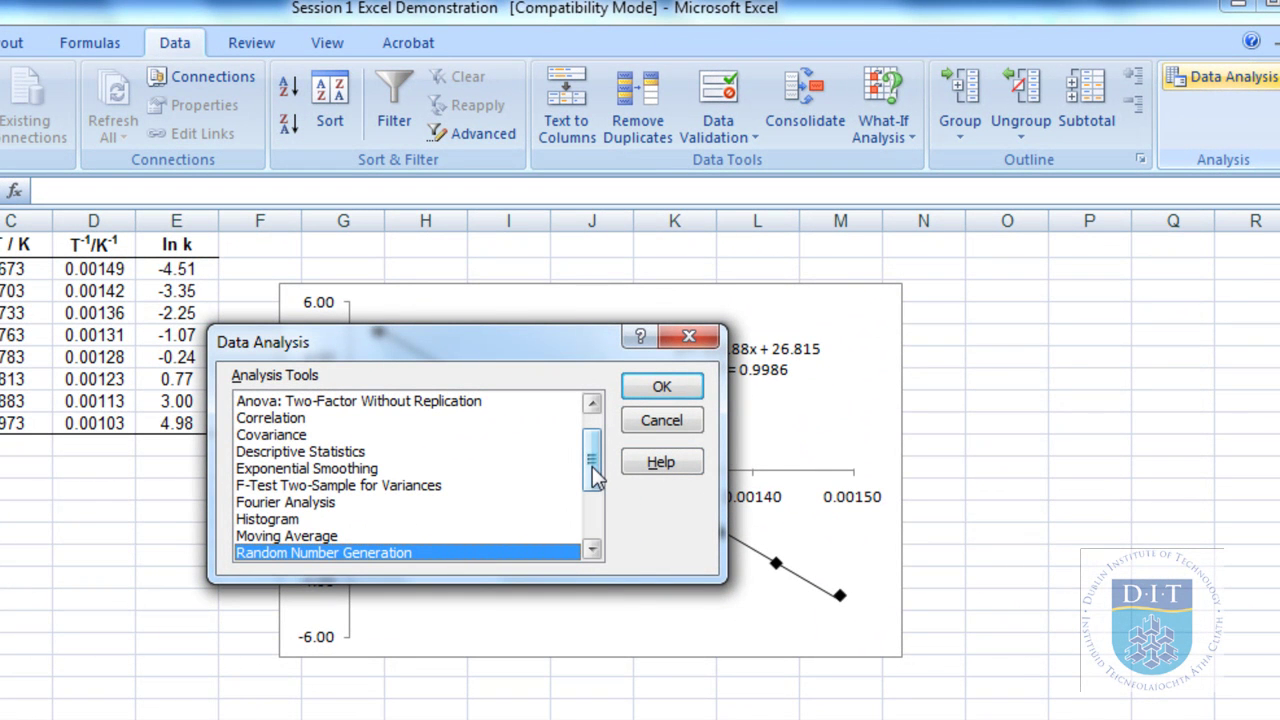
pyautogui.moveTo(595, 478); pyautogui.dragTo(592, 502)
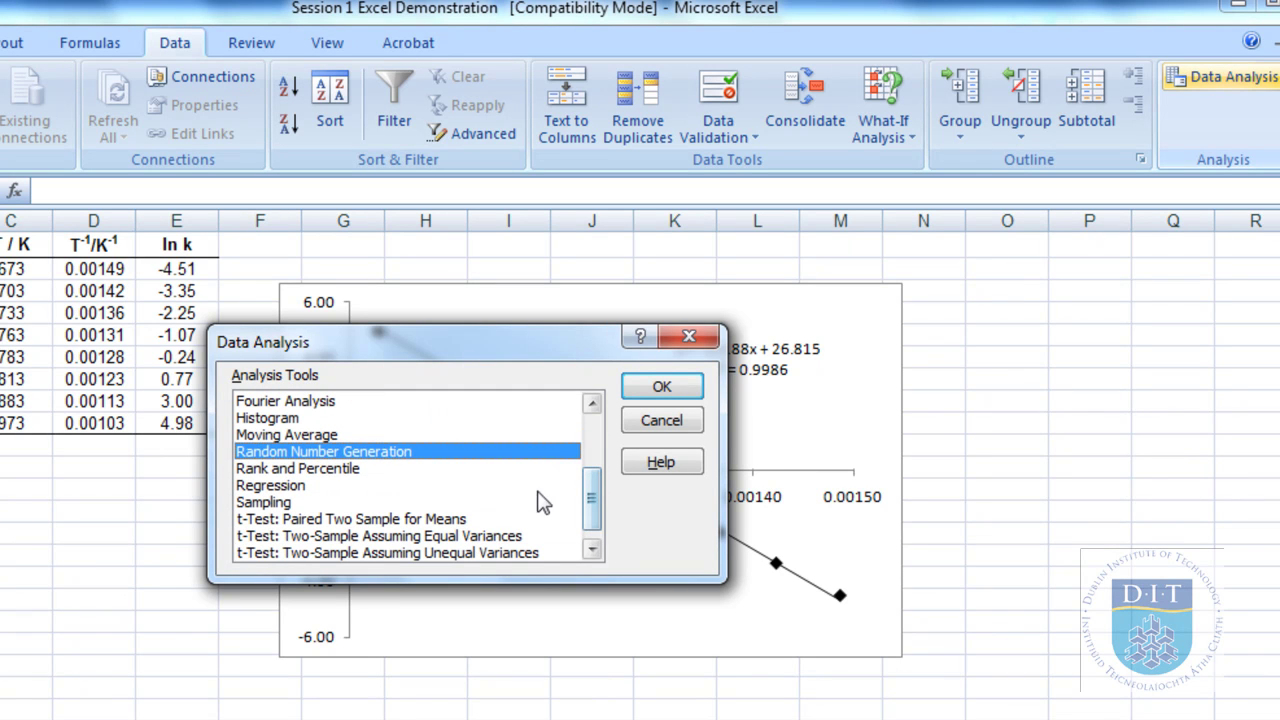
pyautogui.click(529, 486)
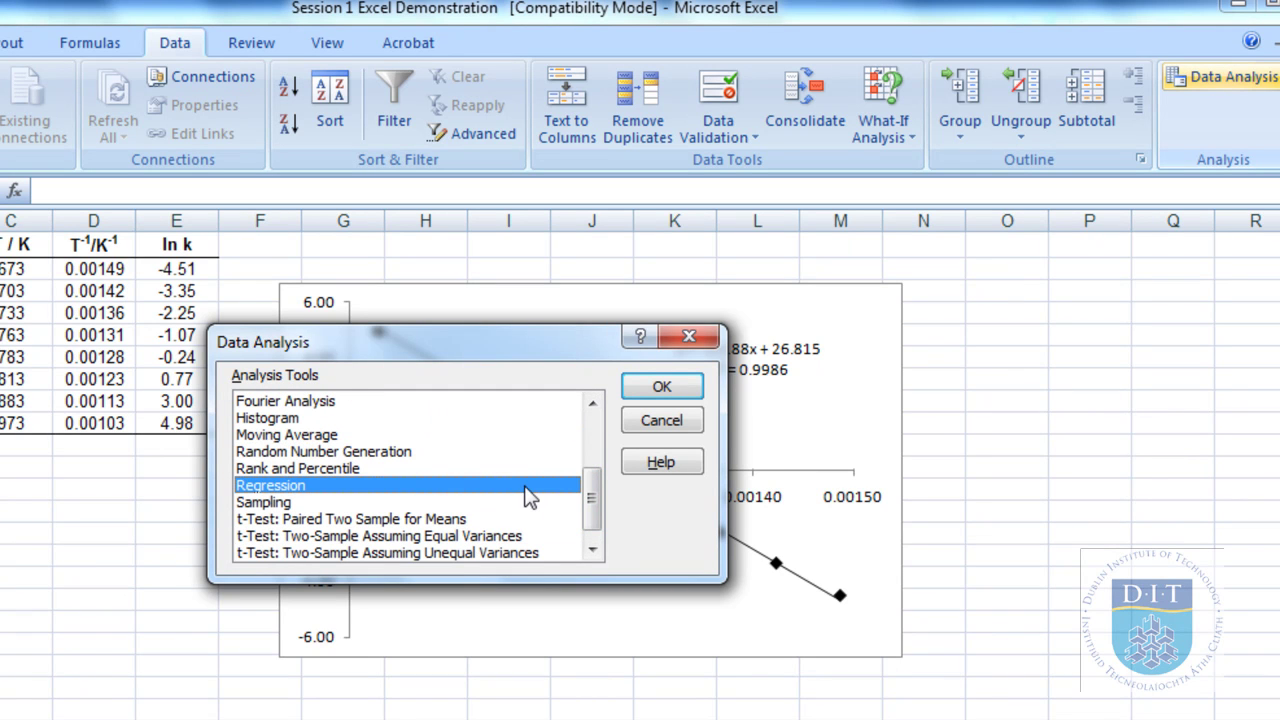
pyautogui.click(659, 388)
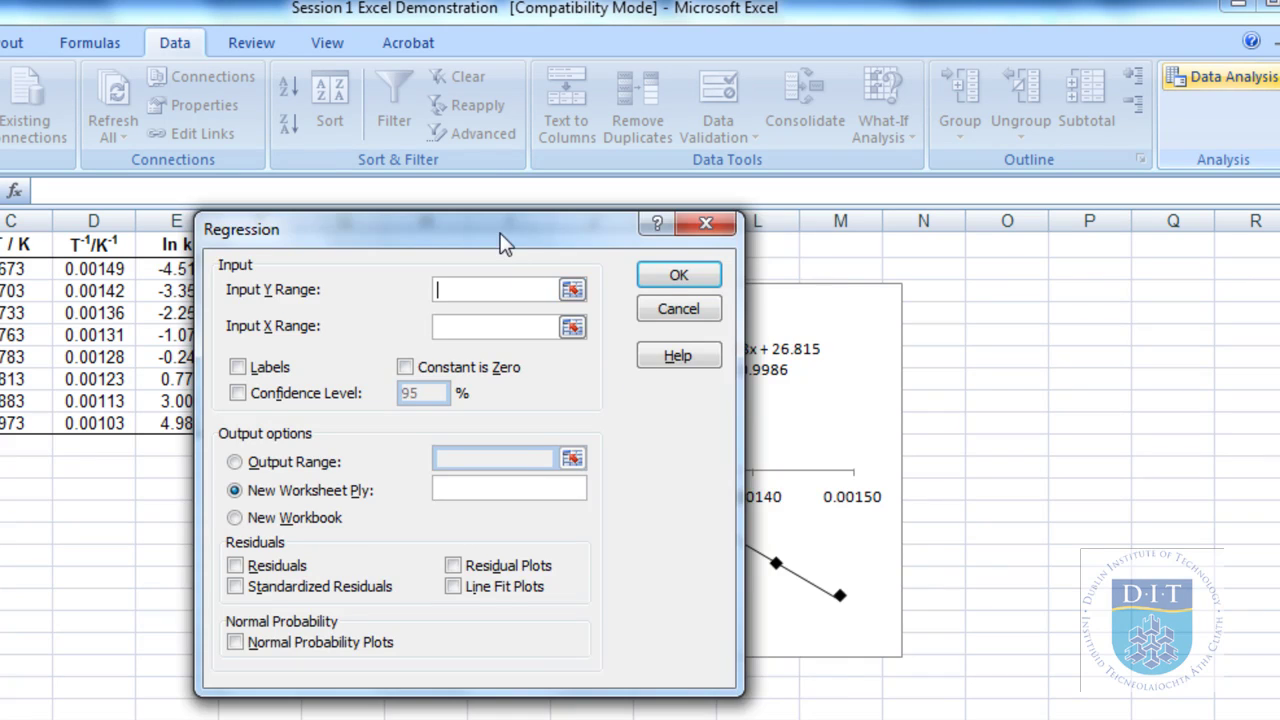
# Set the regression Y range to E2:E9 and X range to D2:D9
pyautogui.moveTo(522, 194); pyautogui.dragTo(601, 256)
pyautogui.click(661, 305)
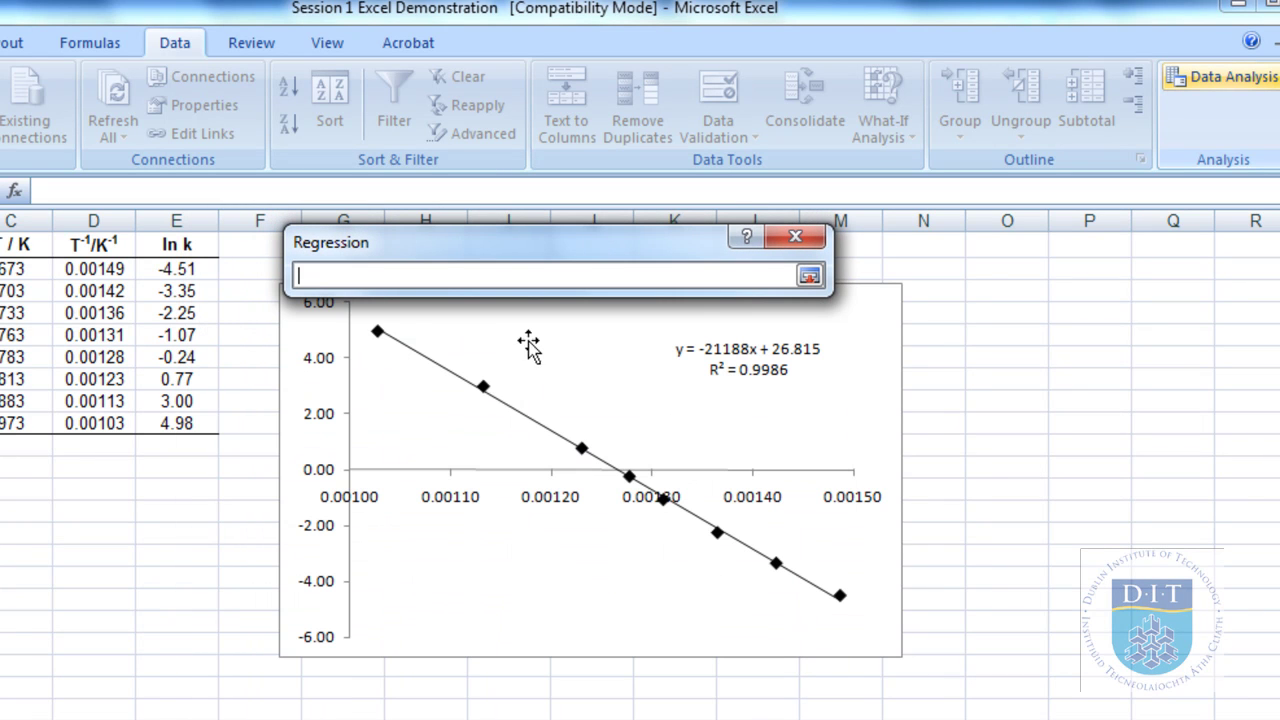
pyautogui.moveTo(180, 270); pyautogui.dragTo(189, 423)
pyautogui.click(809, 276)
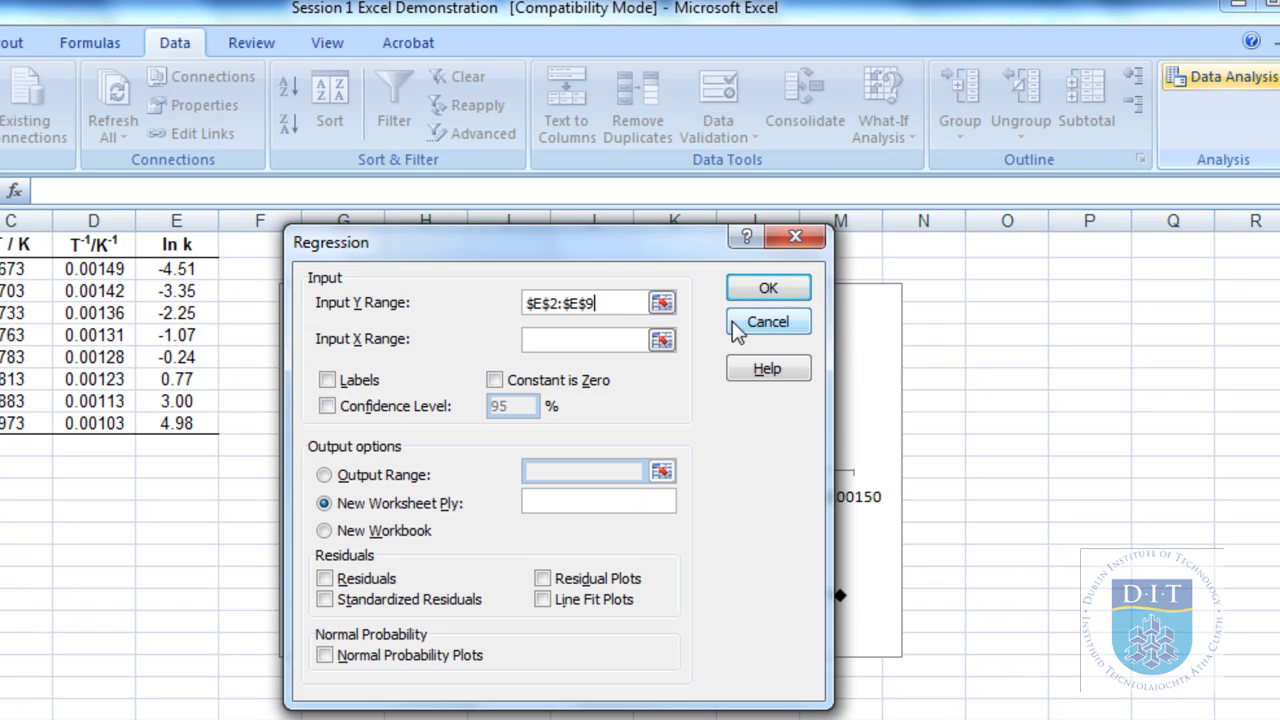
pyautogui.click(661, 340)
pyautogui.moveTo(106, 279); pyautogui.dragTo(105, 424)
pyautogui.click(809, 276)
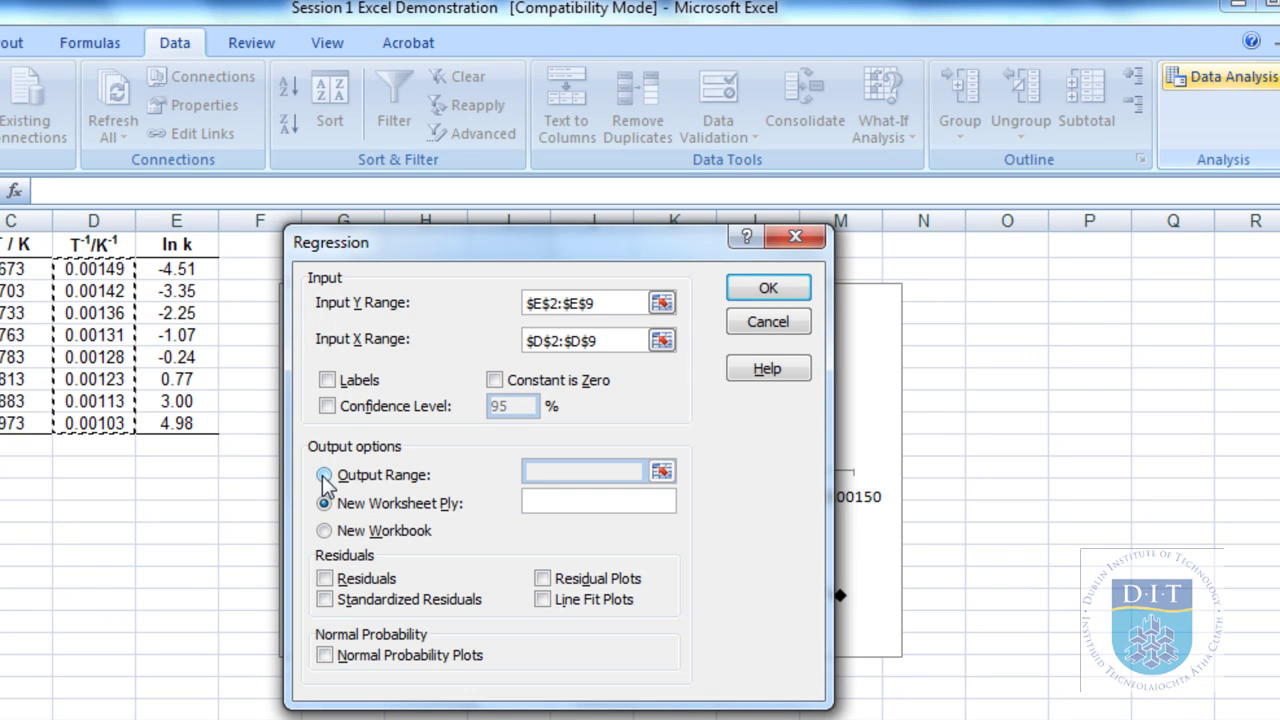
# Run the regression at 95% confidence with output starting at cell H1
pyautogui.click(329, 407)
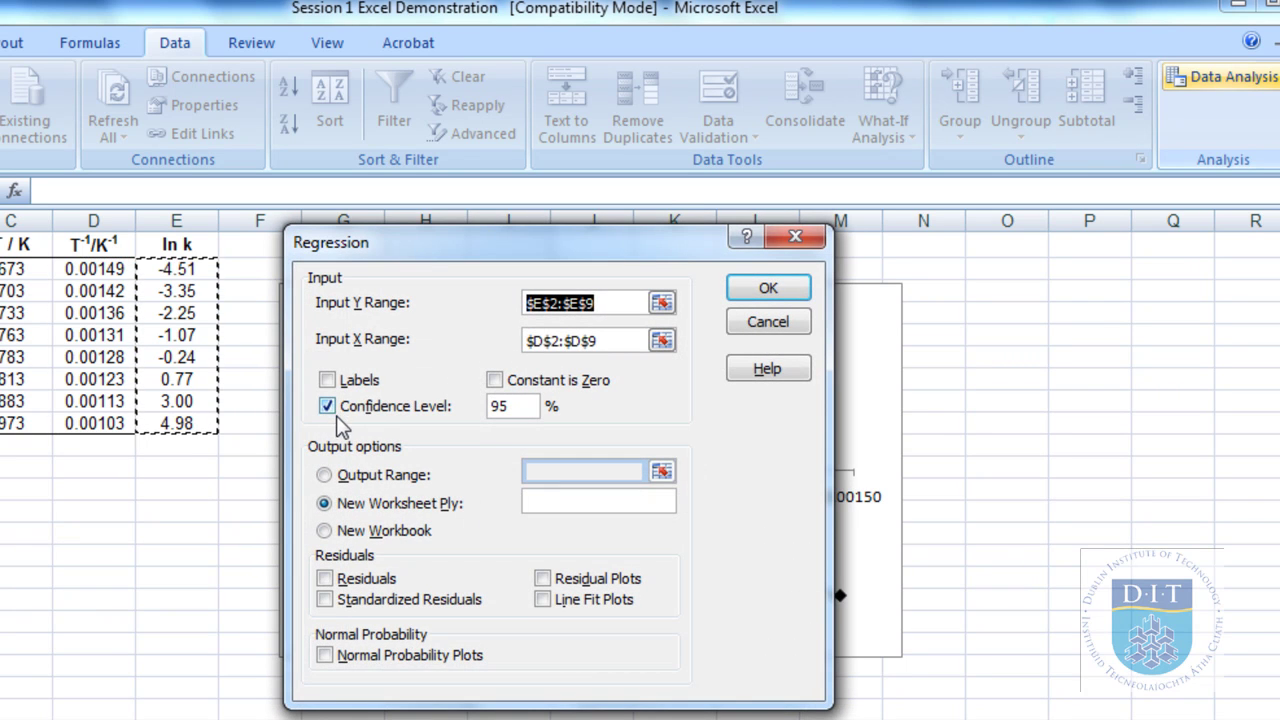
pyautogui.click(330, 476)
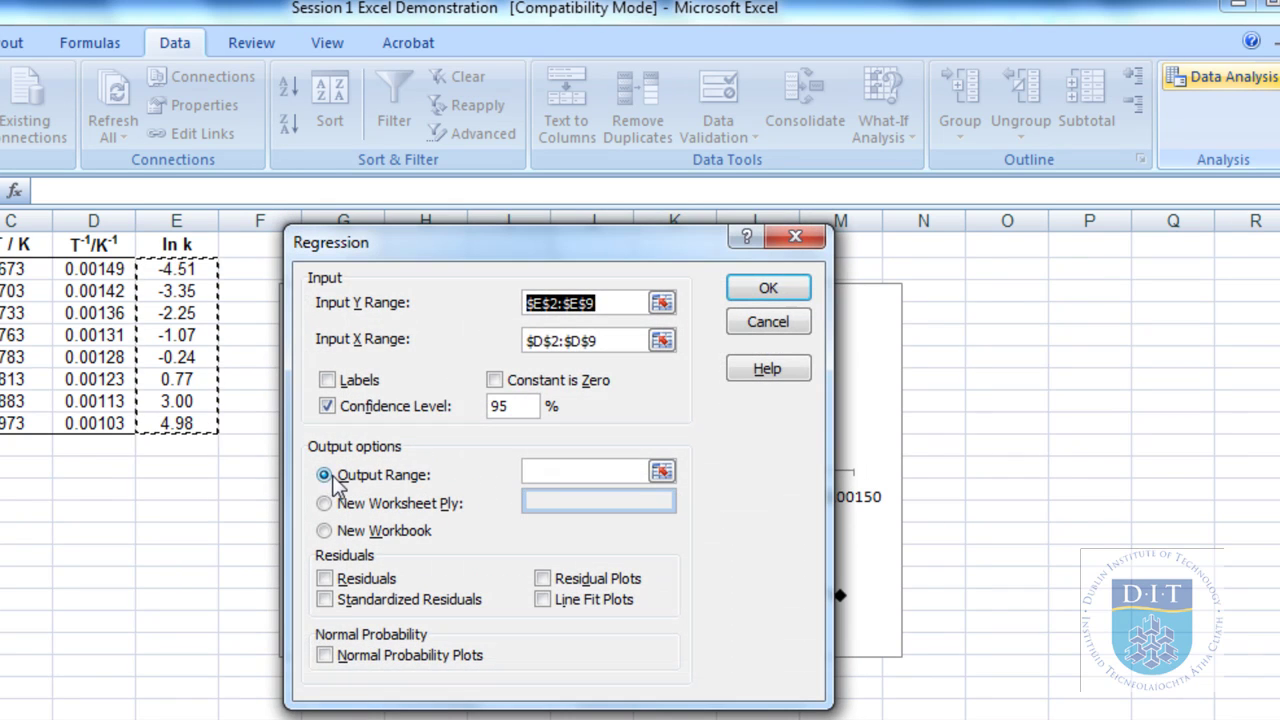
pyautogui.click(560, 474)
pyautogui.click(662, 471)
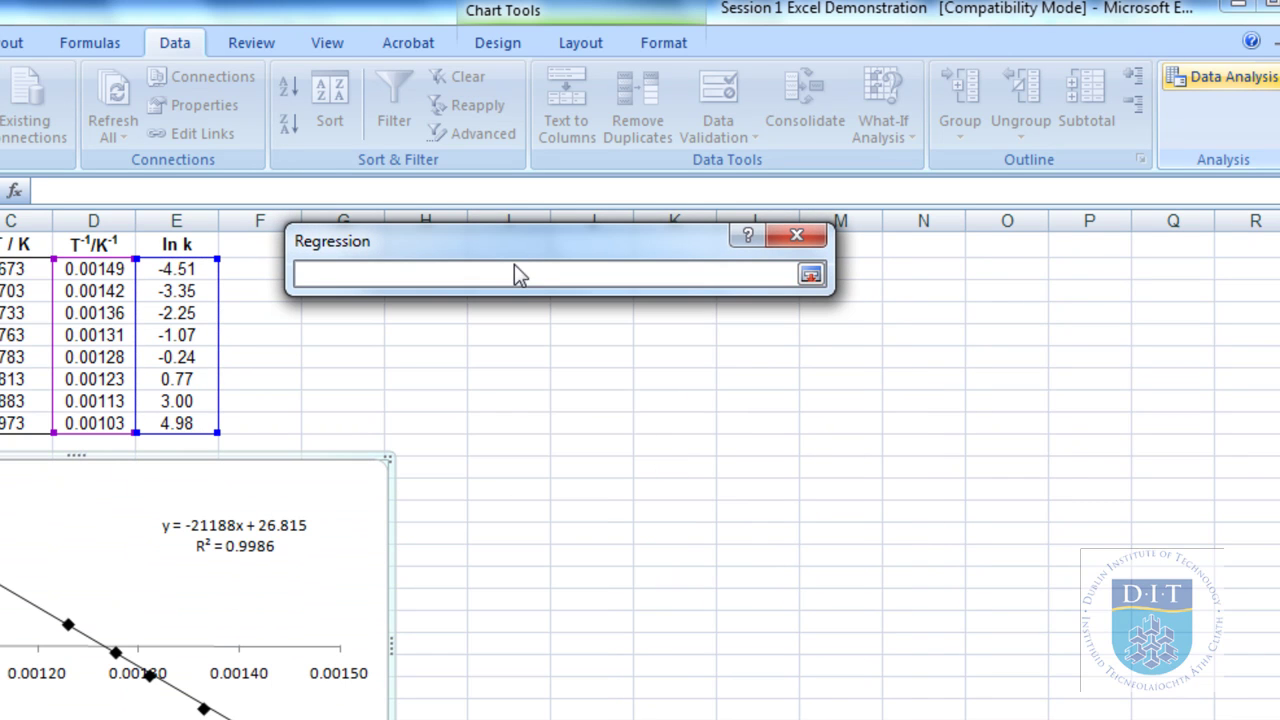
pyautogui.moveTo(514, 242); pyautogui.dragTo(453, 364)
pyautogui.click(428, 248)
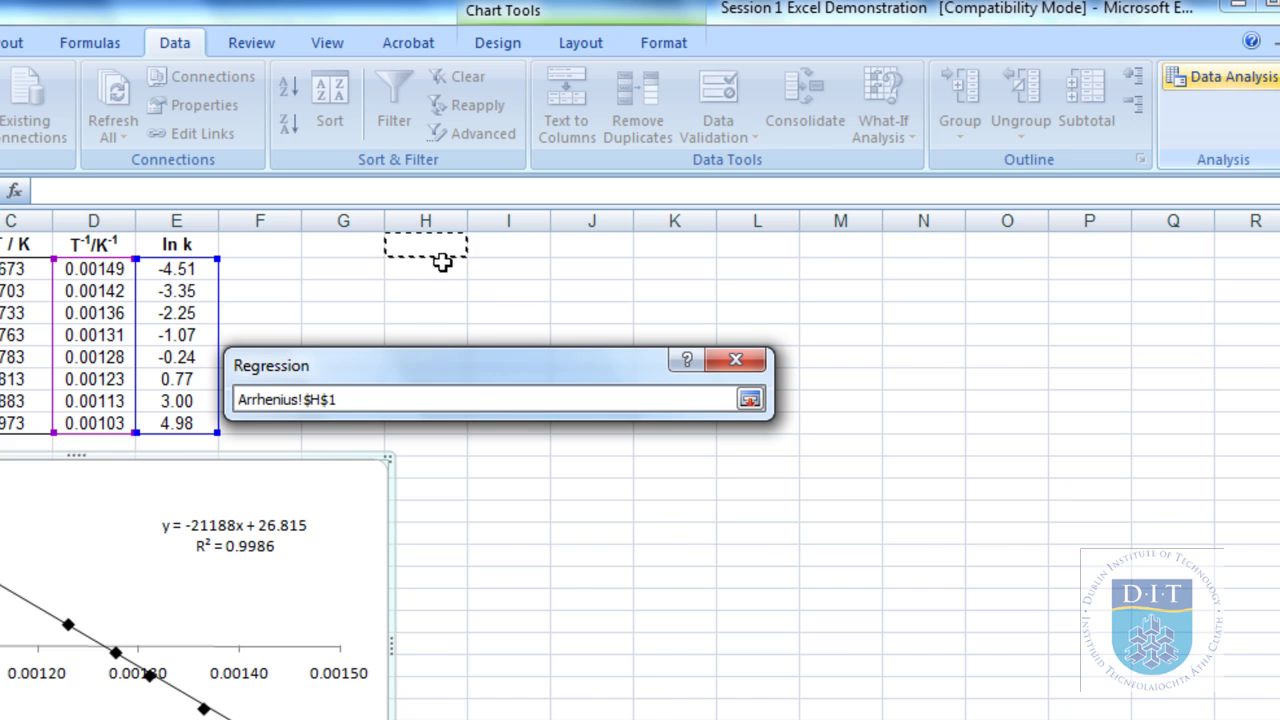
pyautogui.click(749, 401)
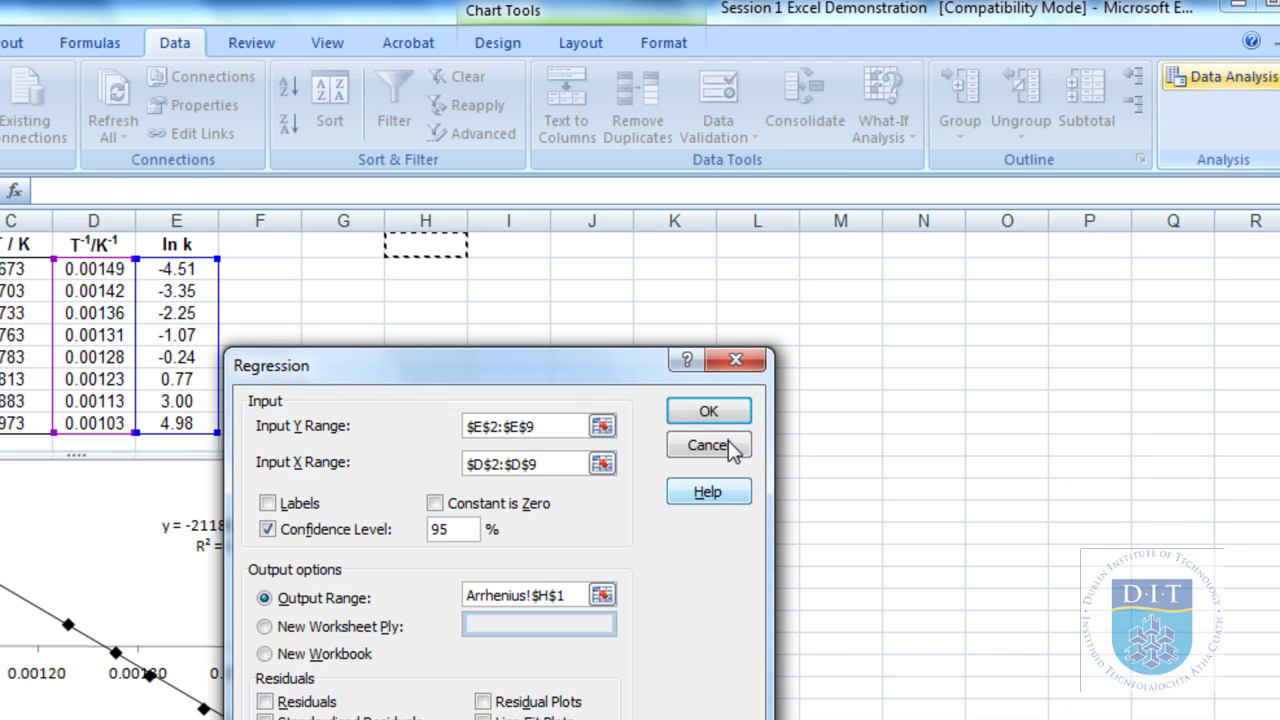
pyautogui.click(706, 335)
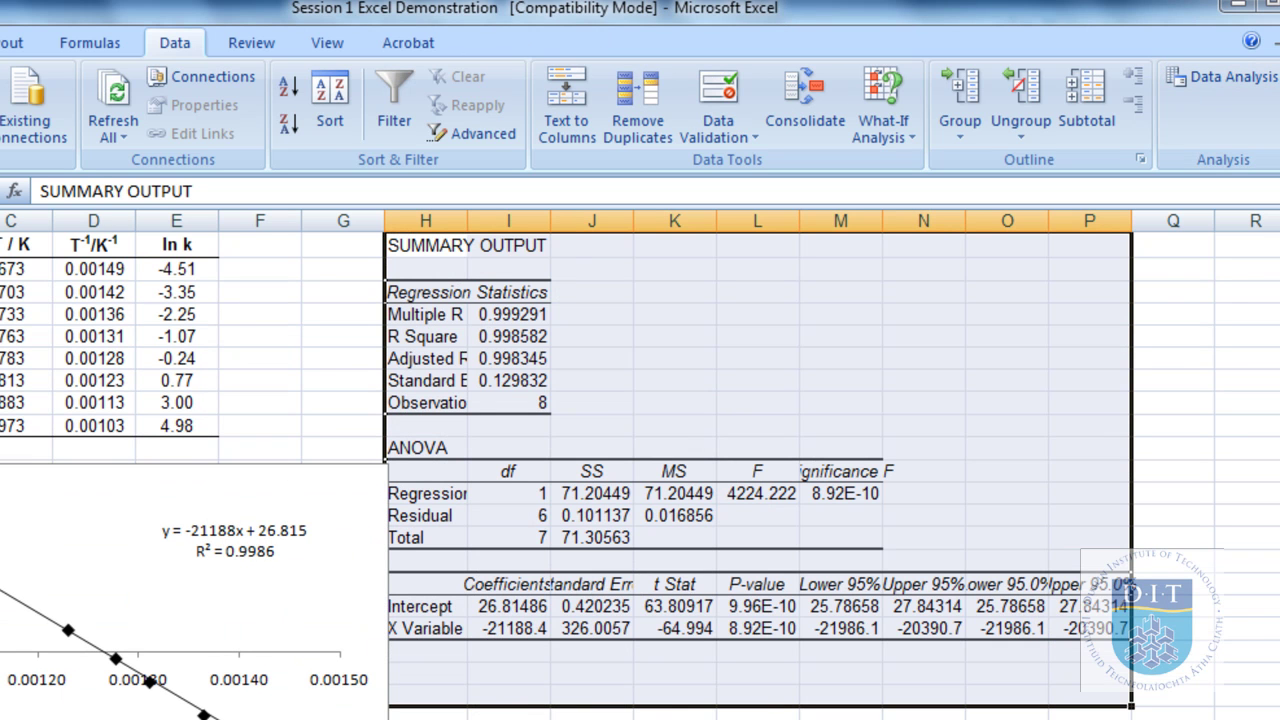
pyautogui.click(675, 358)
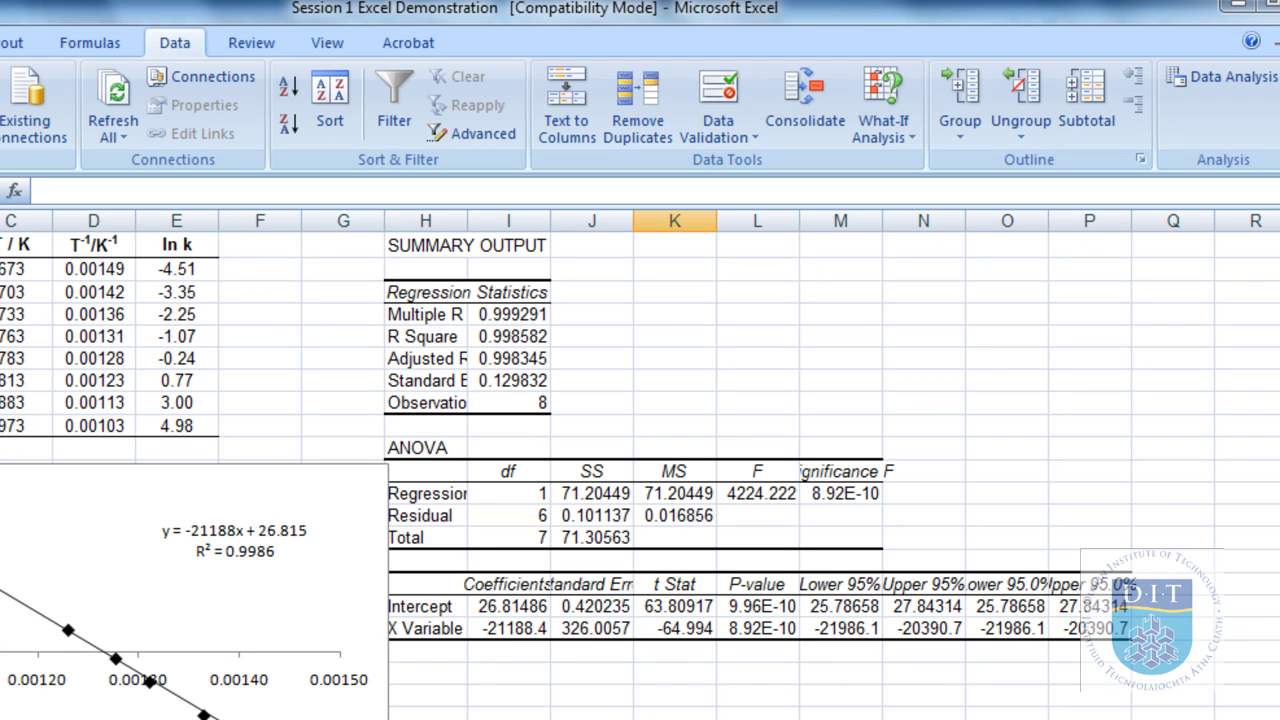
pyautogui.moveTo(468, 642)
pyautogui.mouseDown()
pyautogui.moveTo(531, 632)
pyautogui.moveTo(566, 586)
pyautogui.mouseUp()
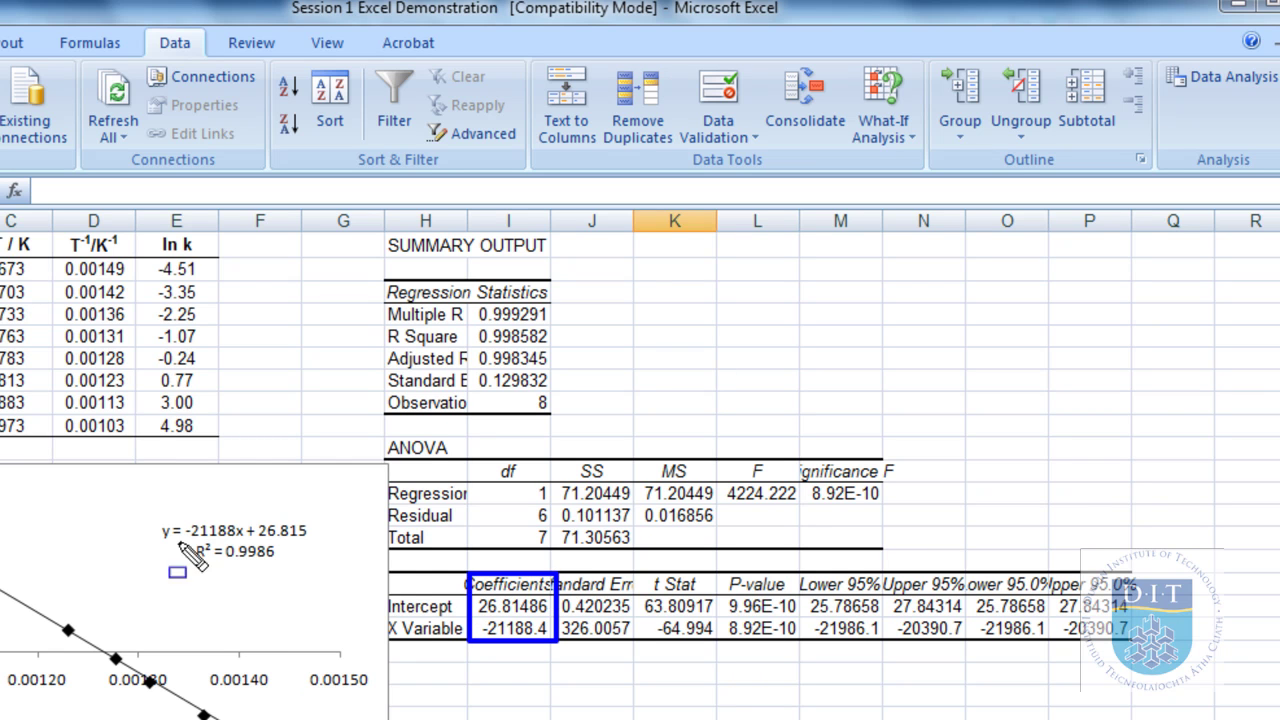
pyautogui.moveTo(156, 516)
pyautogui.mouseDown()
pyautogui.moveTo(250, 545)
pyautogui.moveTo(321, 545)
pyautogui.mouseUp()
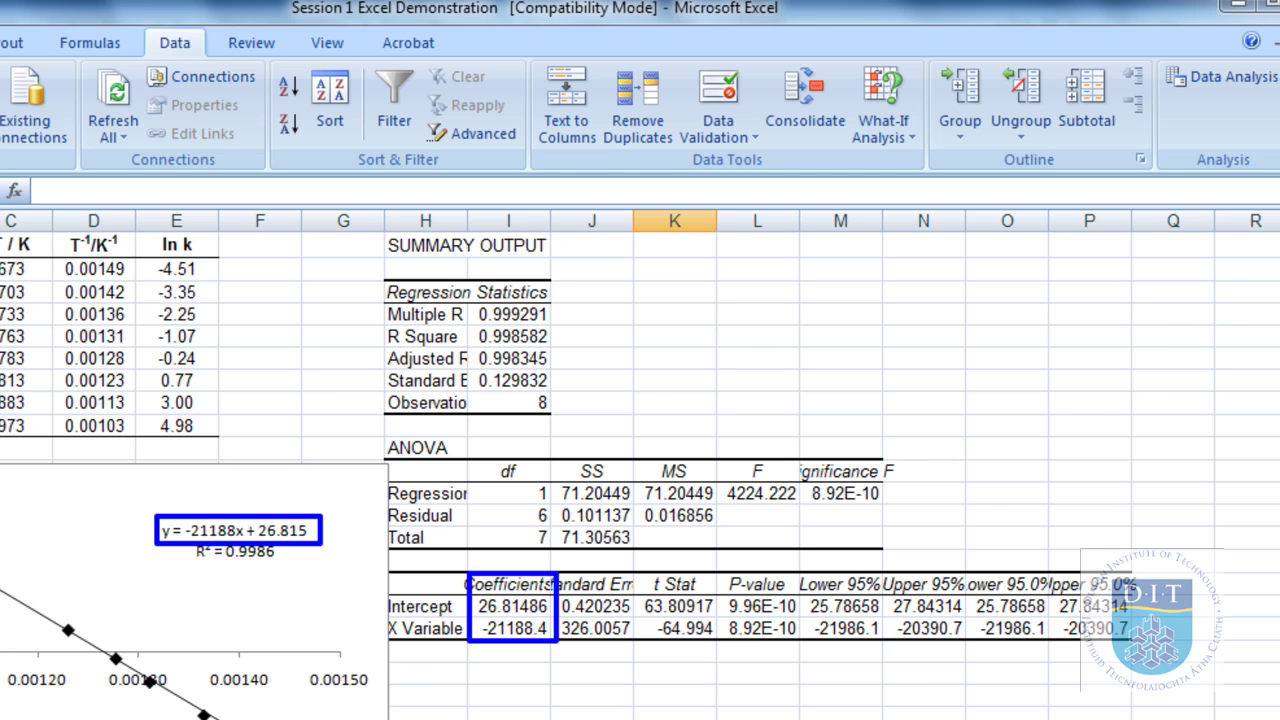
pyautogui.press('Escape')
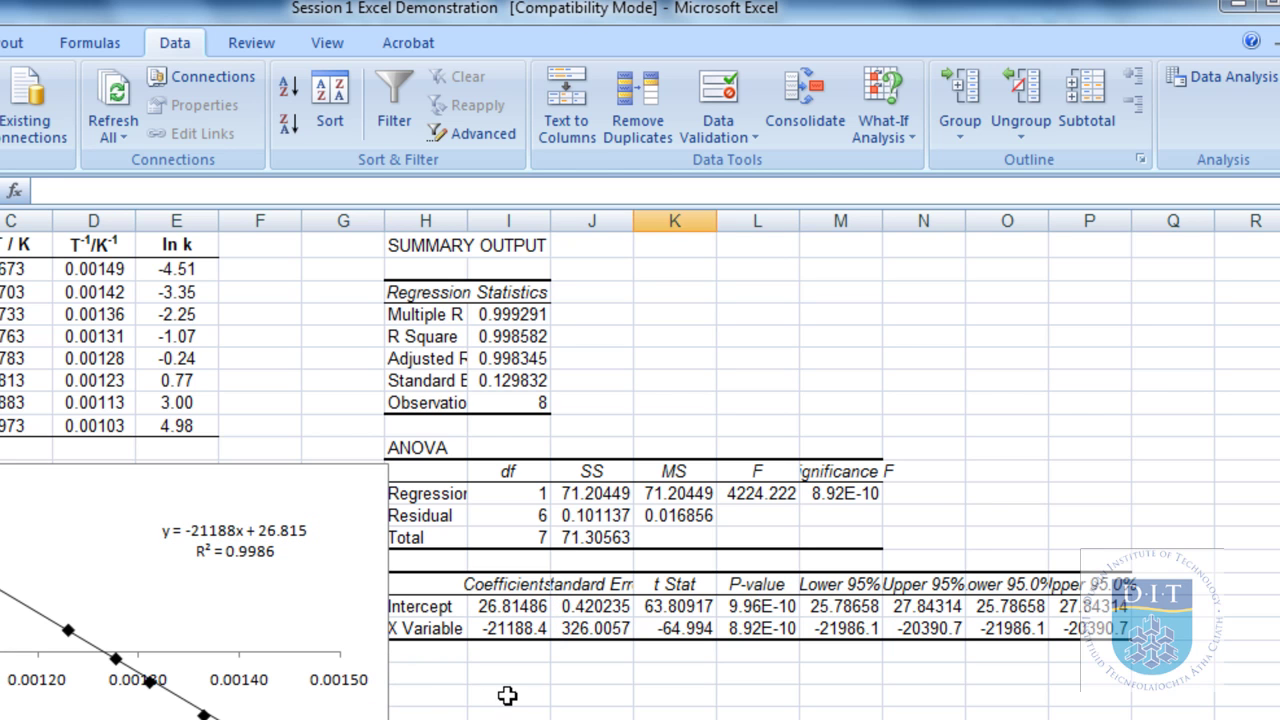
# Enter 'Error in Slope:' and 'Error in INtercept:' labels below the regression table
pyautogui.click(507, 695)
pyautogui.write('Error')
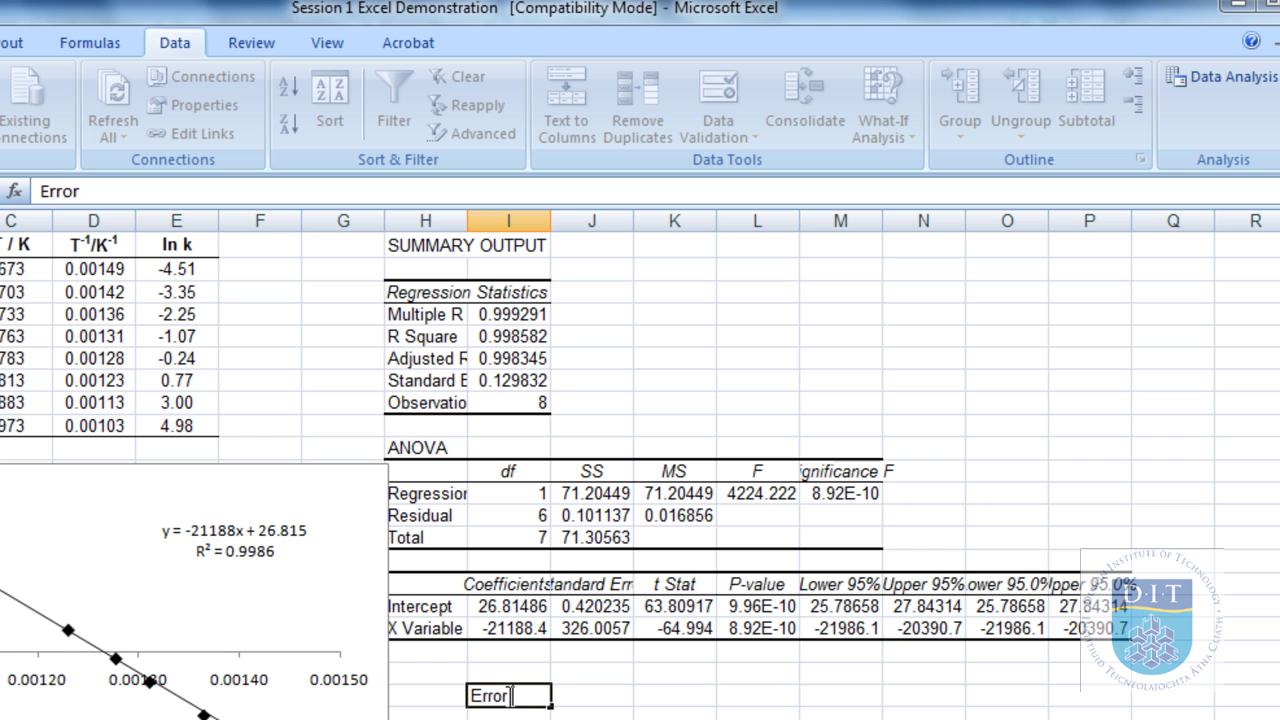
pyautogui.write(' in Slope:')
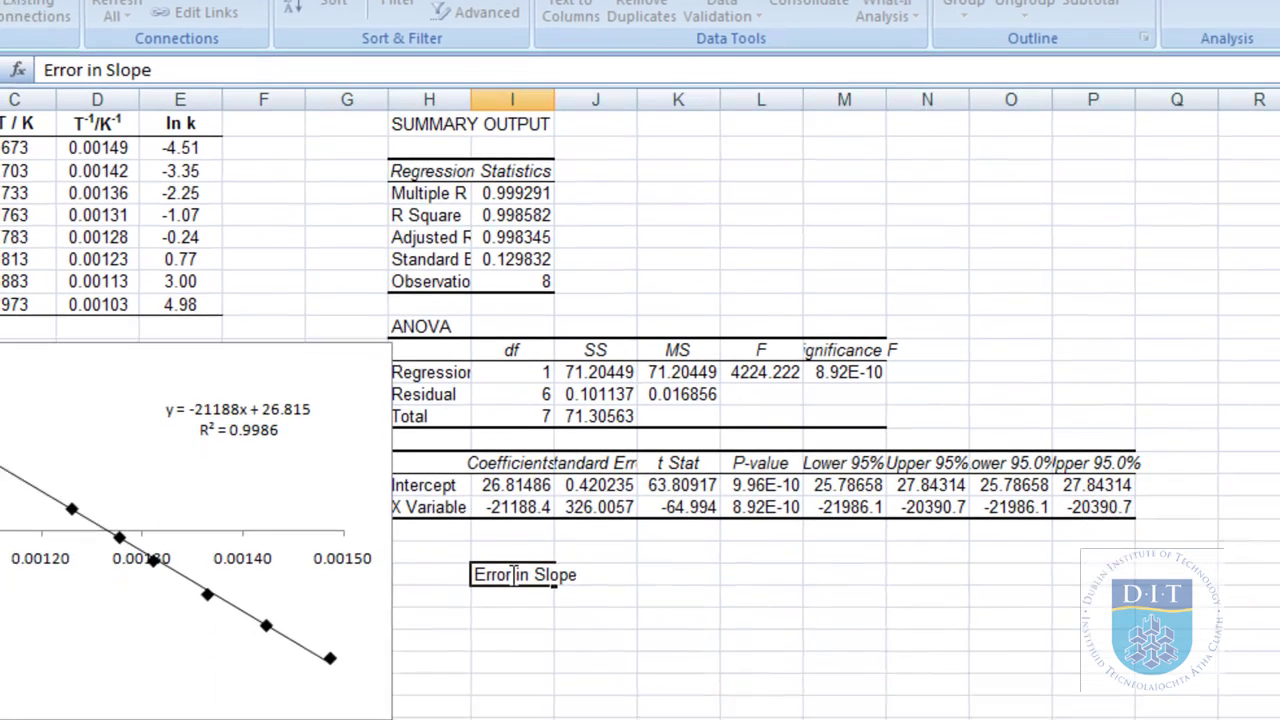
pyautogui.press('Return')
pyautogui.write('Error')
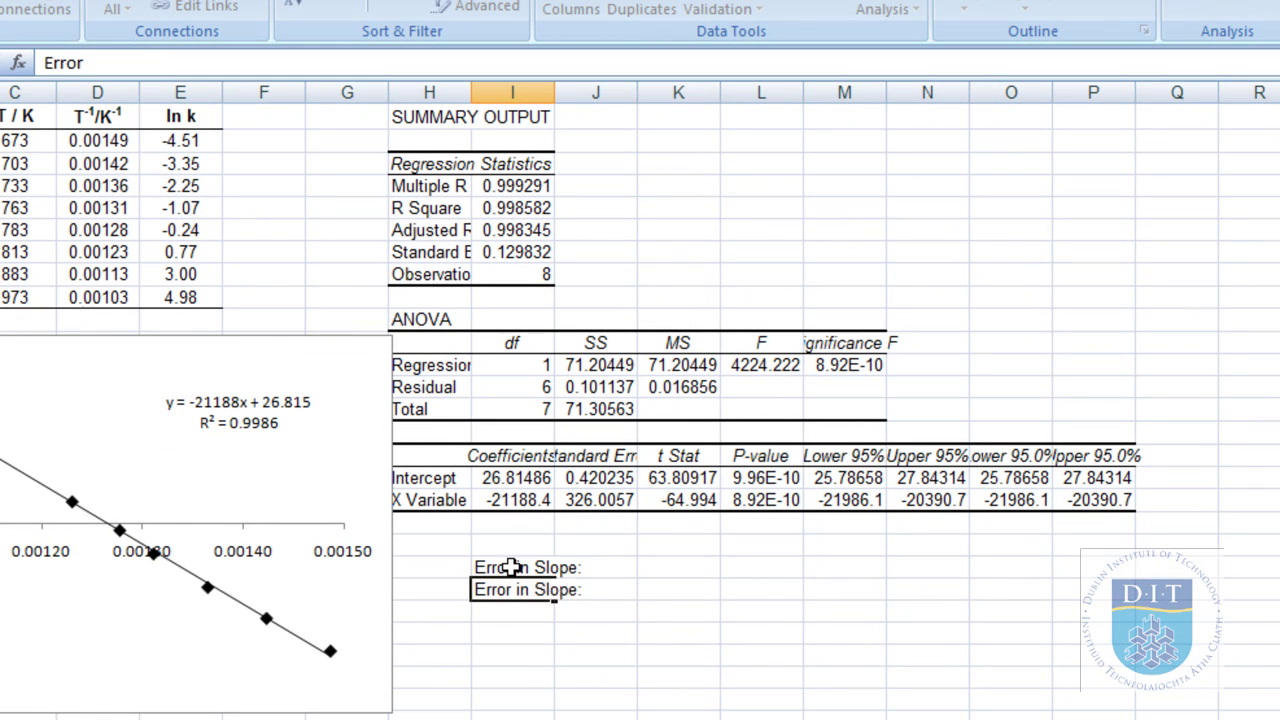
pyautogui.write(' in INtercept')
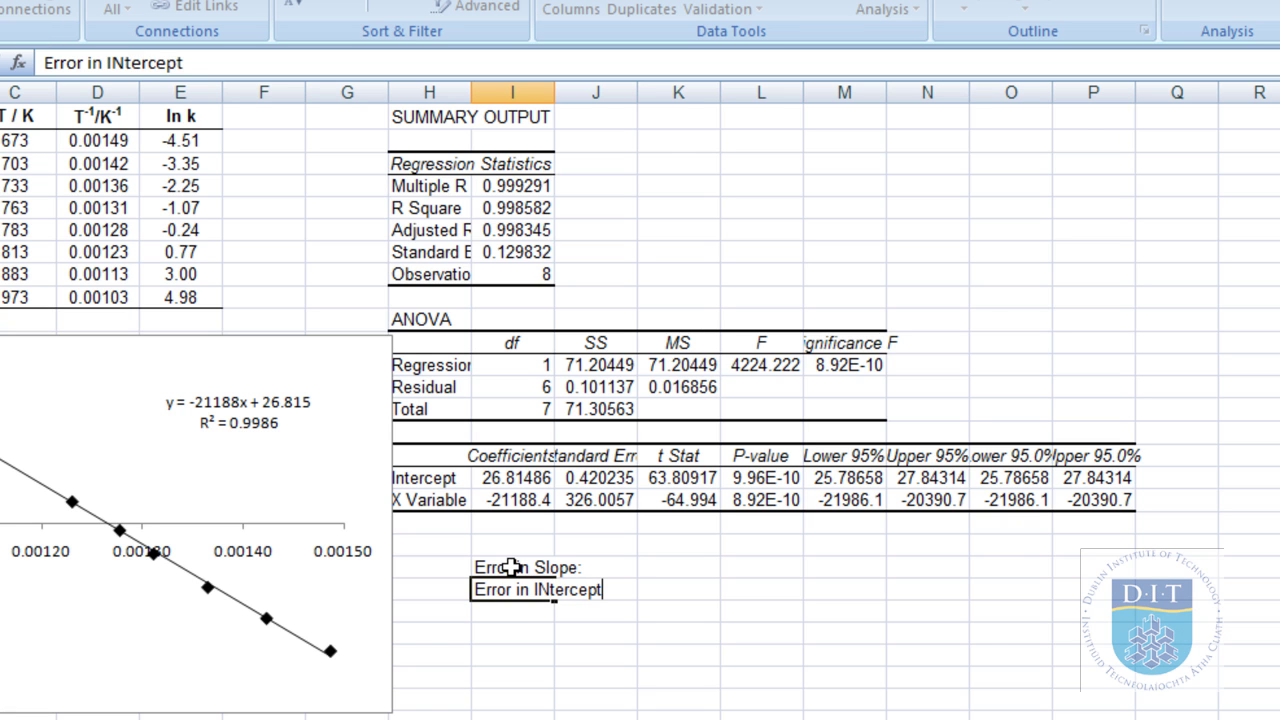
pyautogui.write(':')
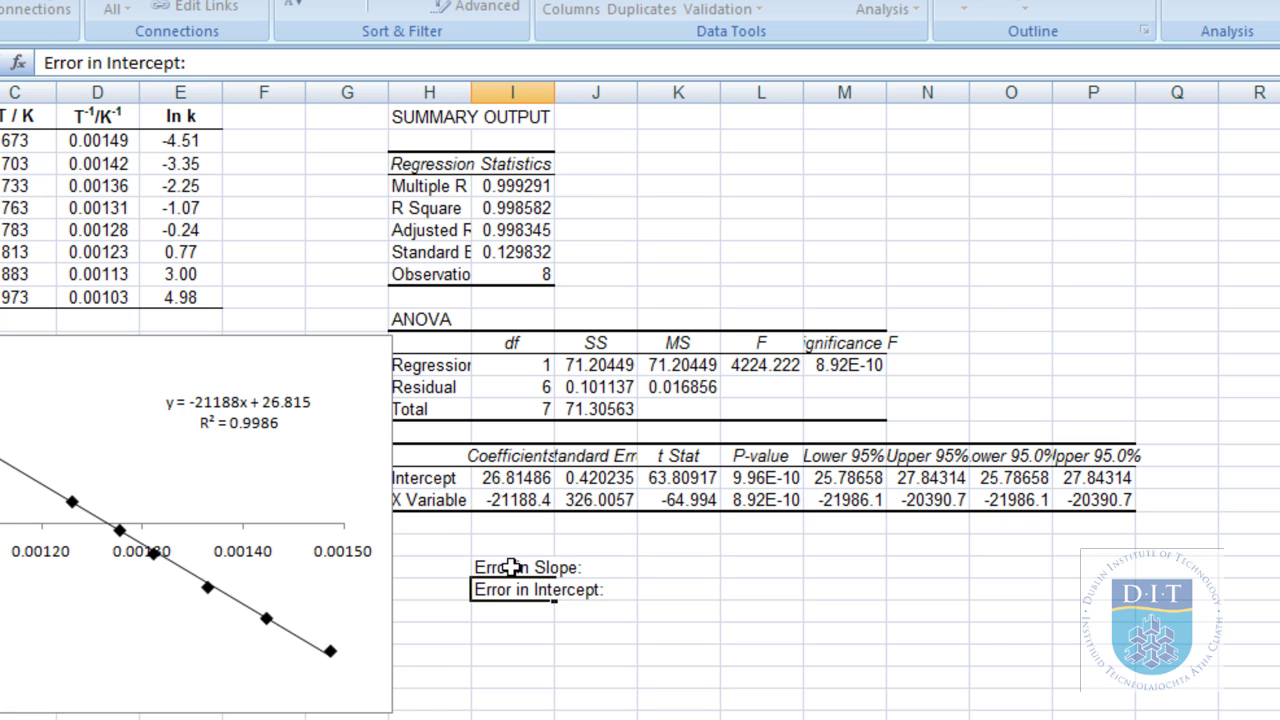
pyautogui.press('Return')
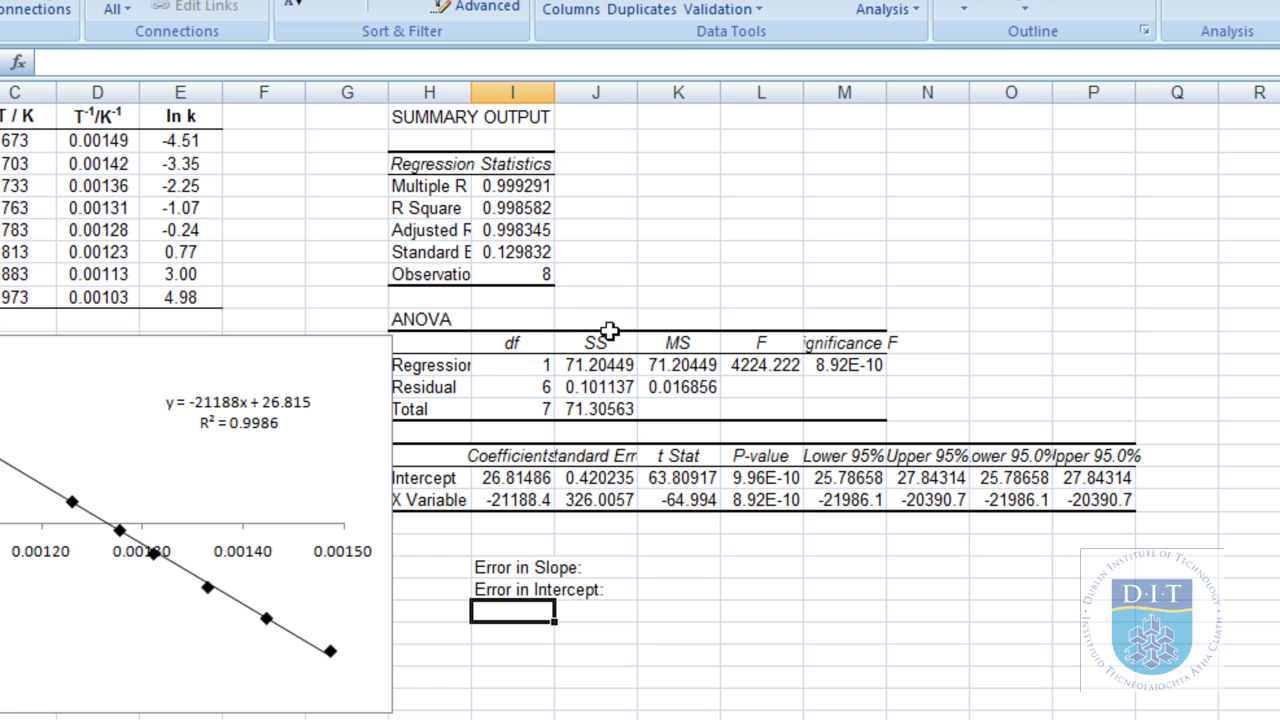
# Widen column I to show the full coefficients and select the error label cells
pyautogui.moveTo(555, 90); pyautogui.dragTo(619, 88)
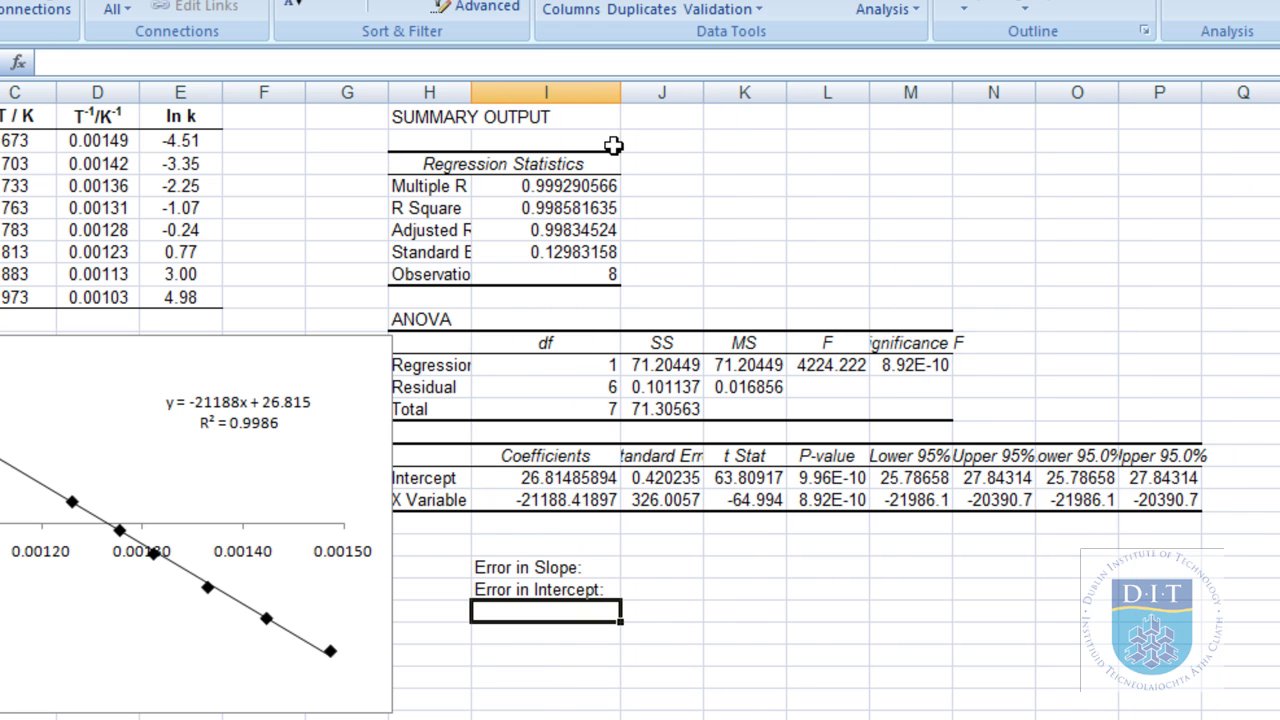
pyautogui.moveTo(552, 568); pyautogui.dragTo(665, 579)
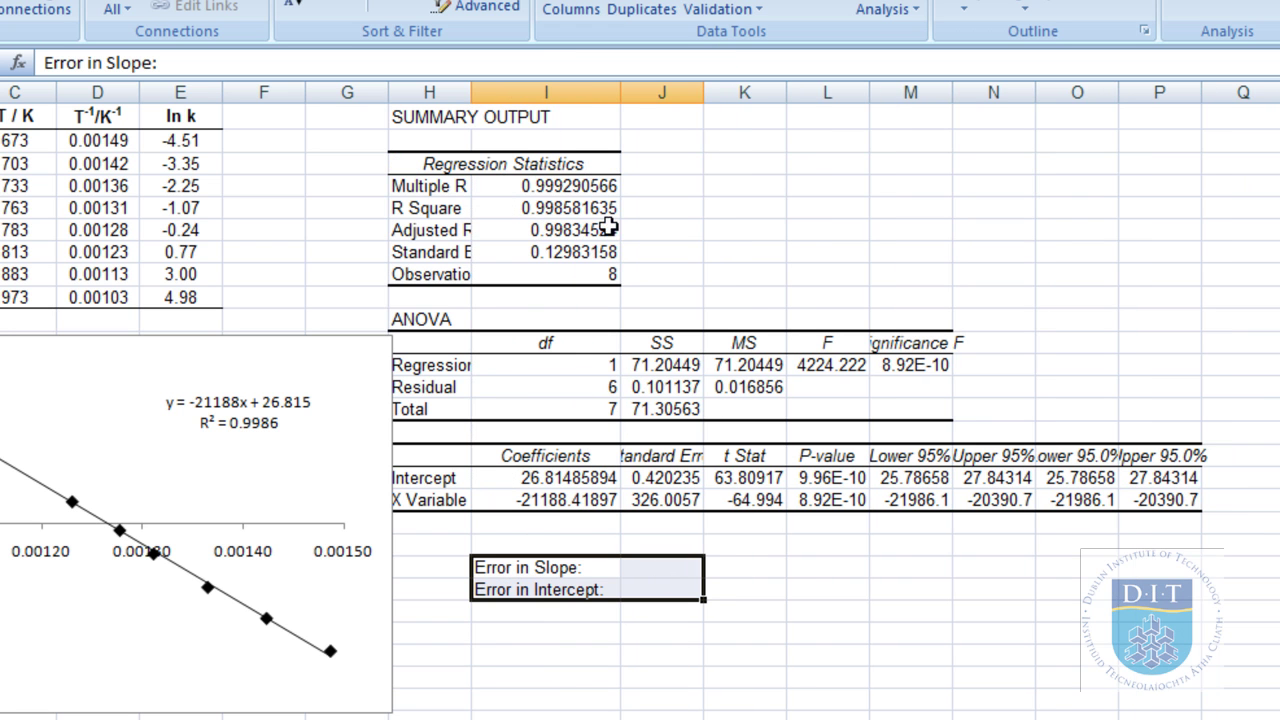
pyautogui.click(40, 2)
# Compute the slope error as =I18-M18, giving 797.7072
pyautogui.click(642, 577)
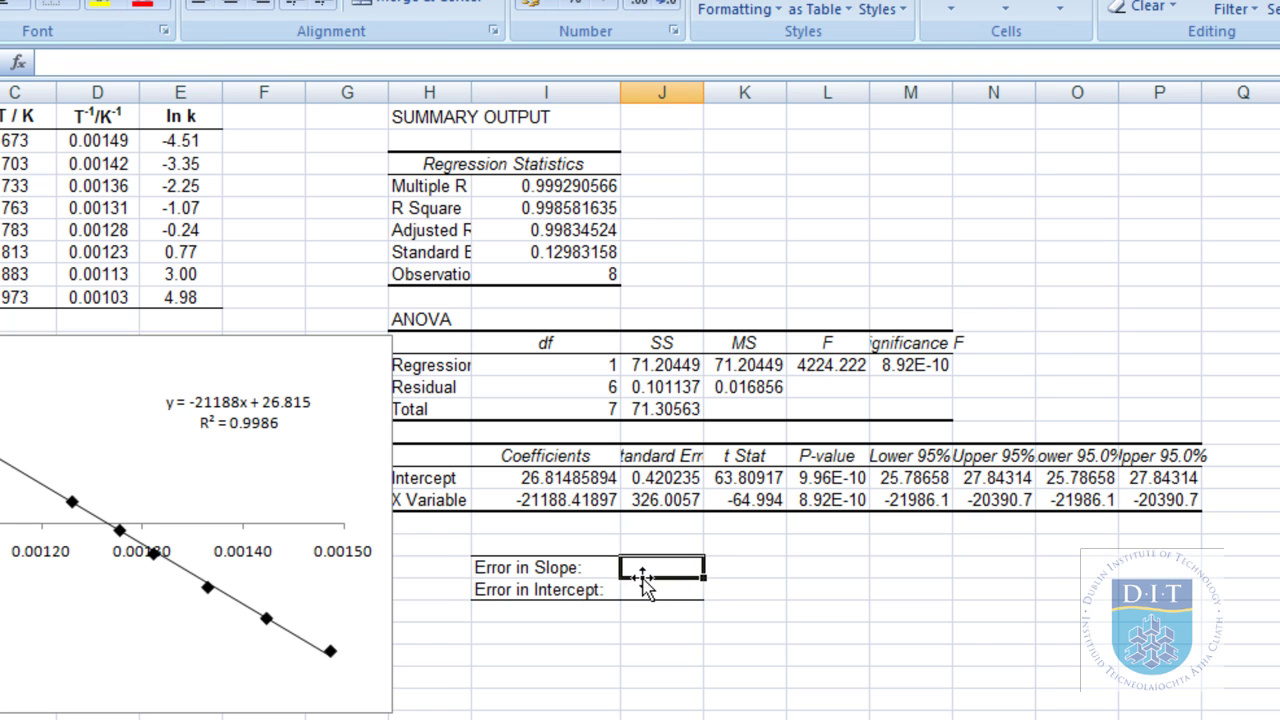
pyautogui.write('=')
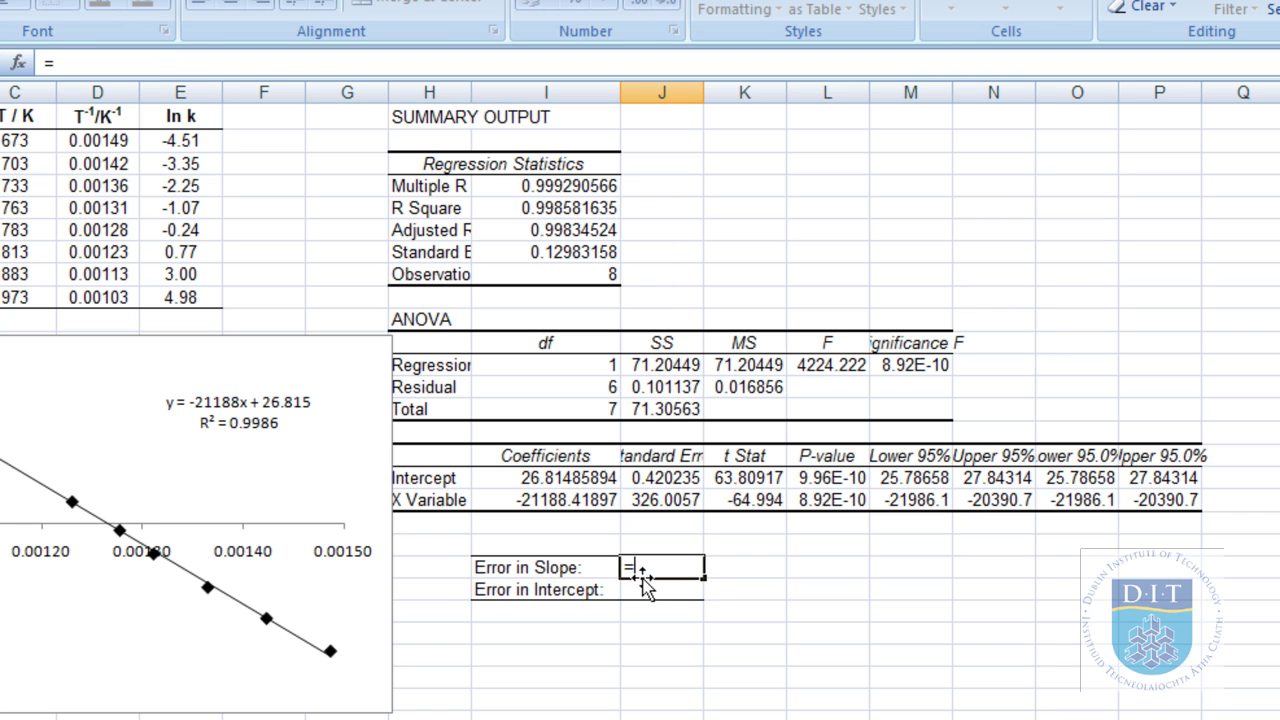
pyautogui.click(578, 497)
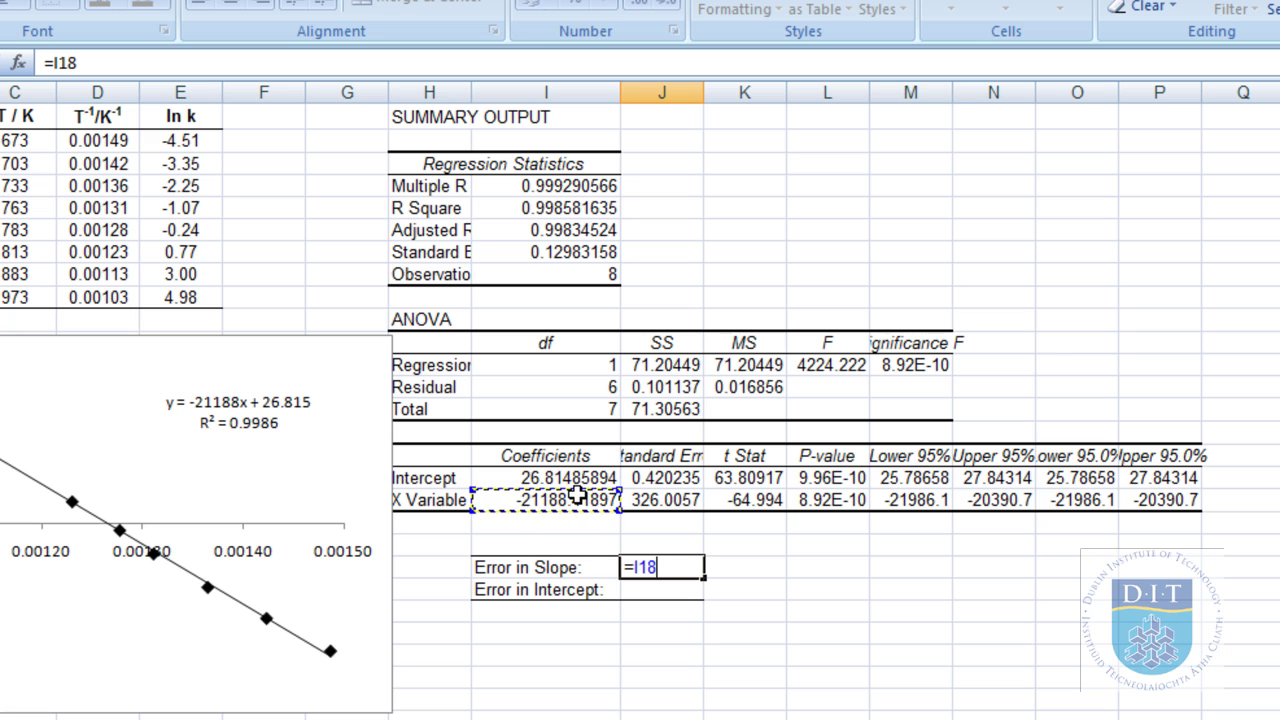
pyautogui.write('-')
pyautogui.click(914, 500)
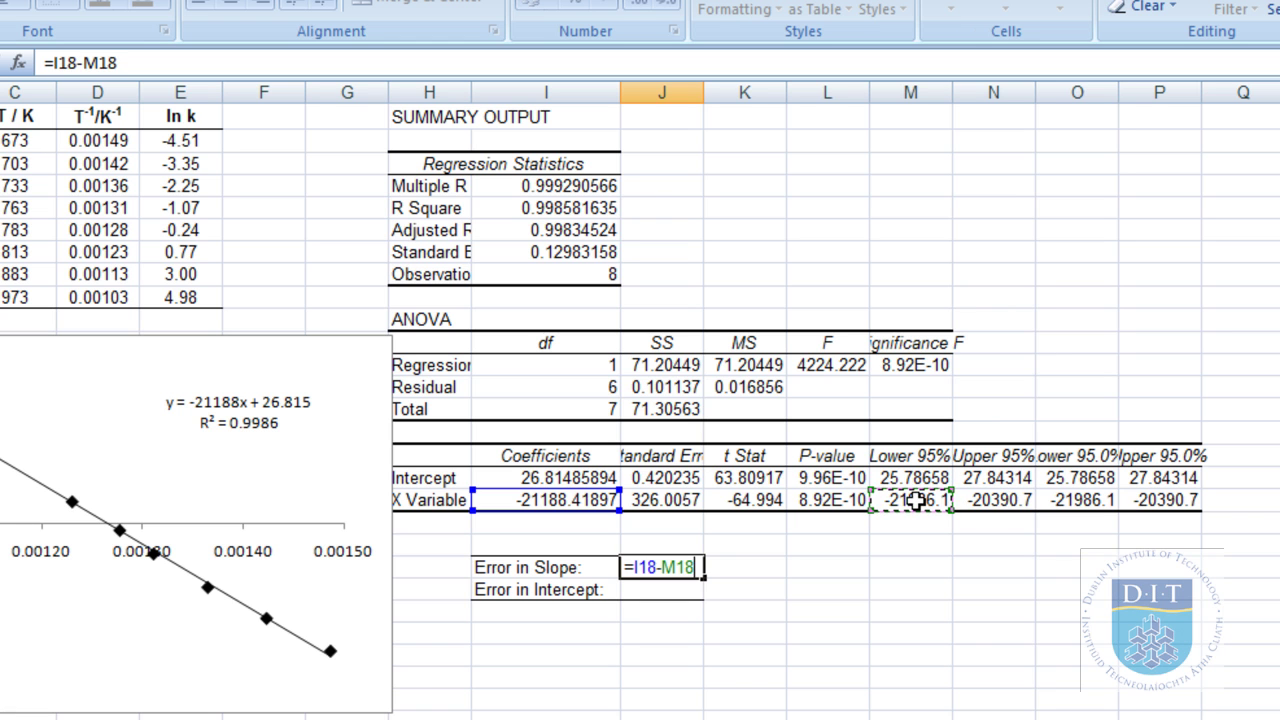
pyautogui.press('Return')
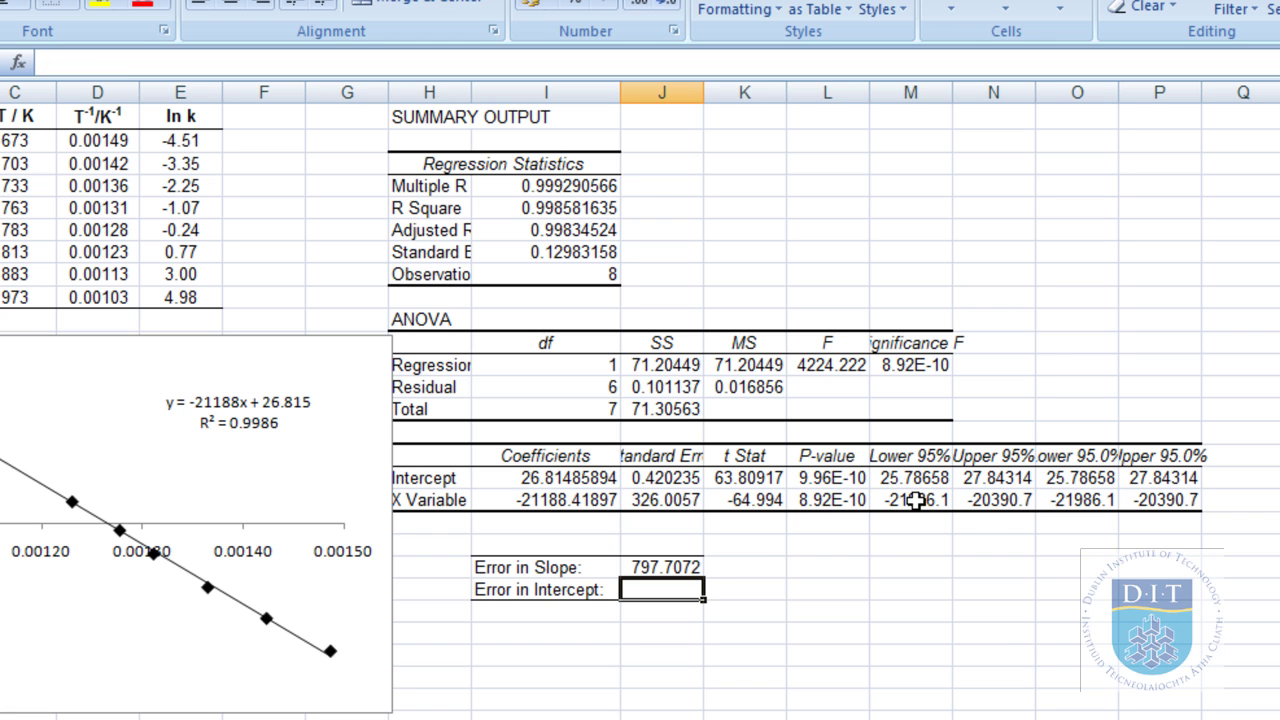
# Compute the intercept error as =I17-M17, giving 1.028278
pyautogui.write('=')
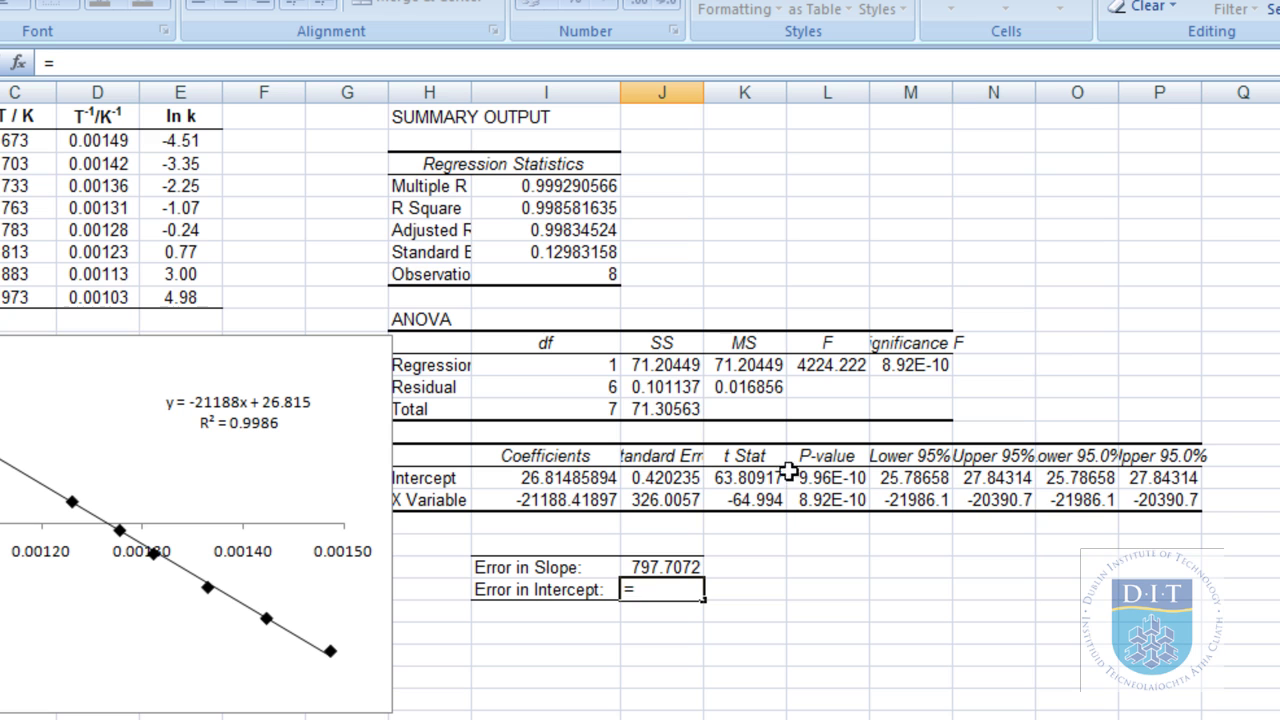
pyautogui.click(580, 478)
pyautogui.write('-')
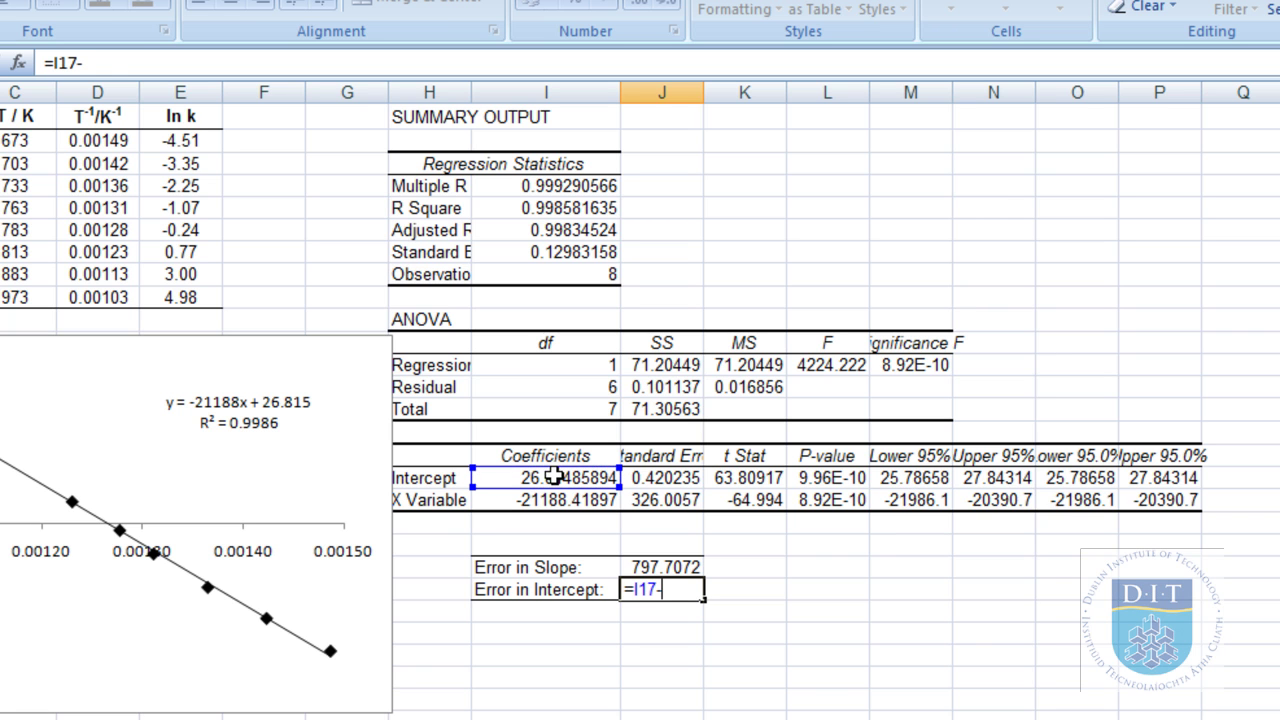
pyautogui.click(878, 478)
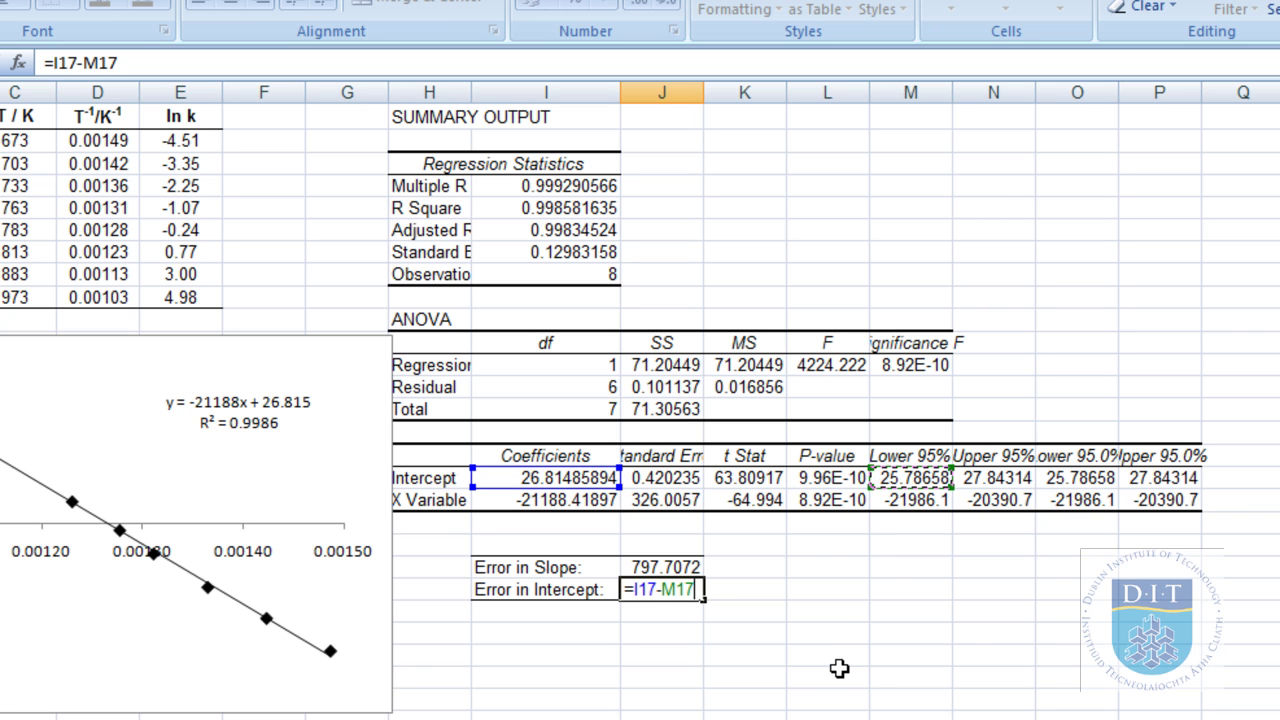
pyautogui.press('Return')
# Add a 'Units' label beside each of the two error values
pyautogui.click(755, 568)
pyautogui.write('U')
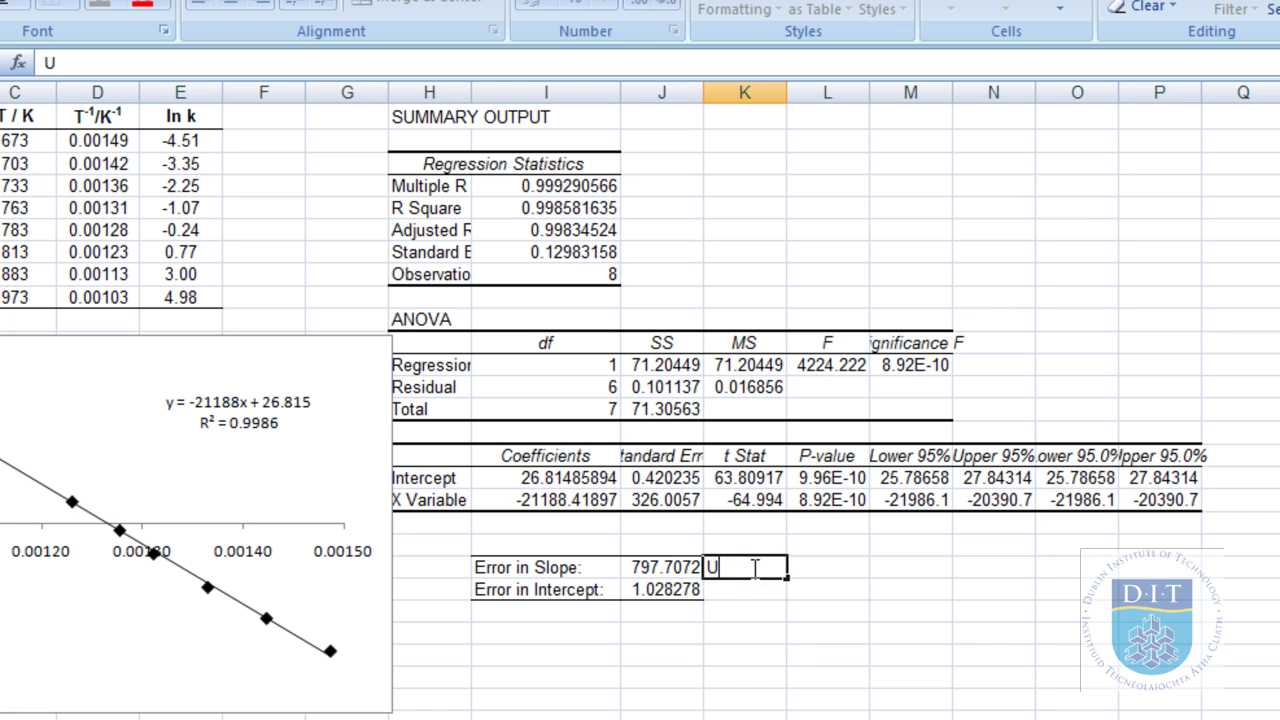
pyautogui.write('nits')
pyautogui.press('Return')
pyautogui.write('Uni')
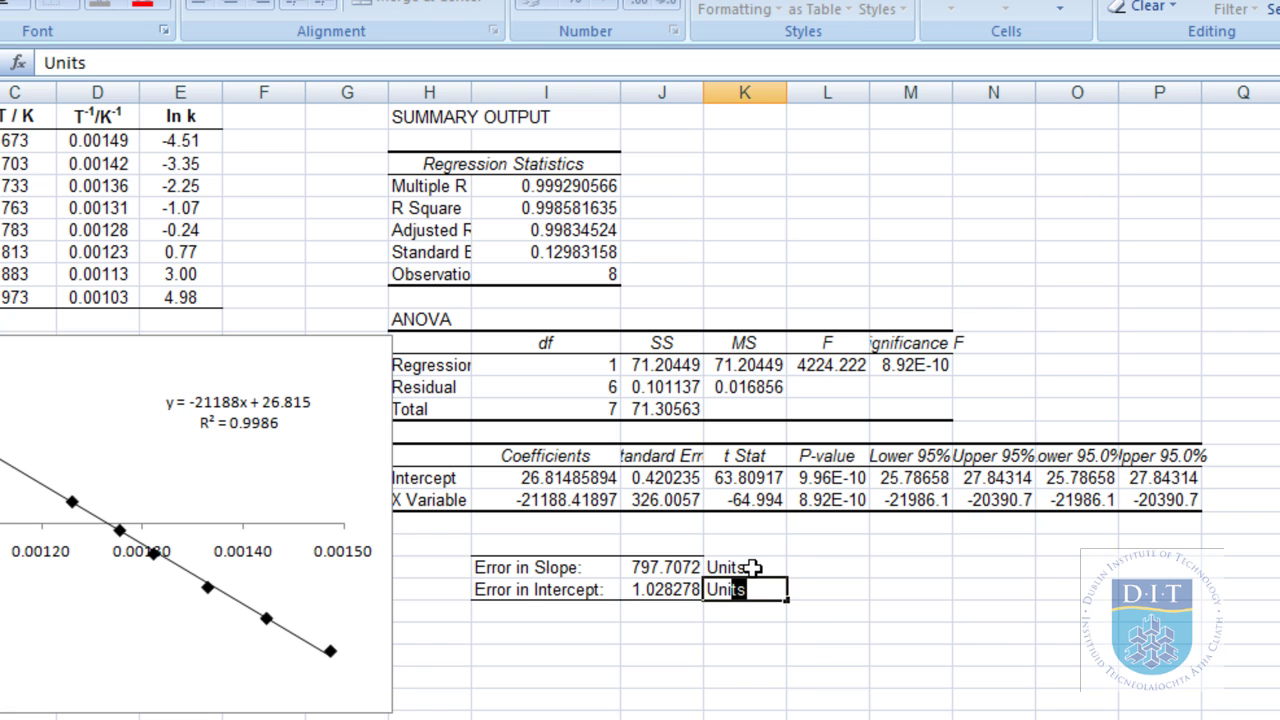
pyautogui.write('ts')
pyautogui.press('Return')
pyautogui.click(634, 699)
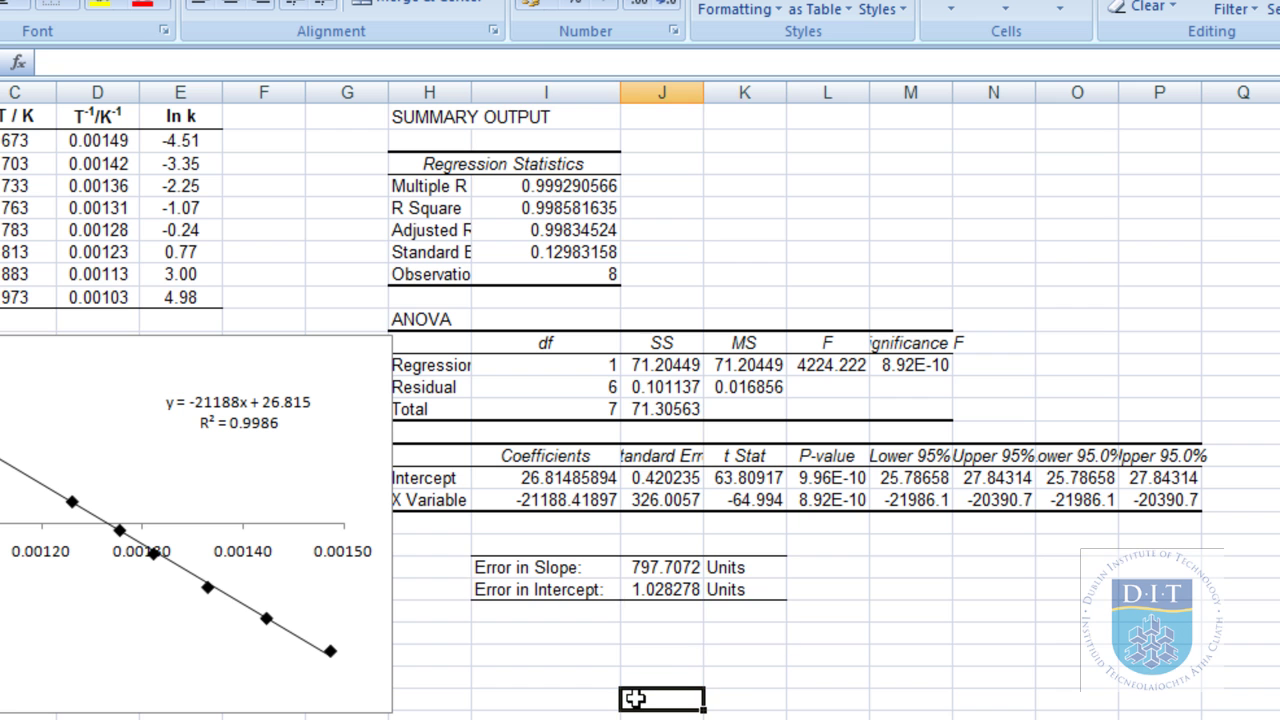